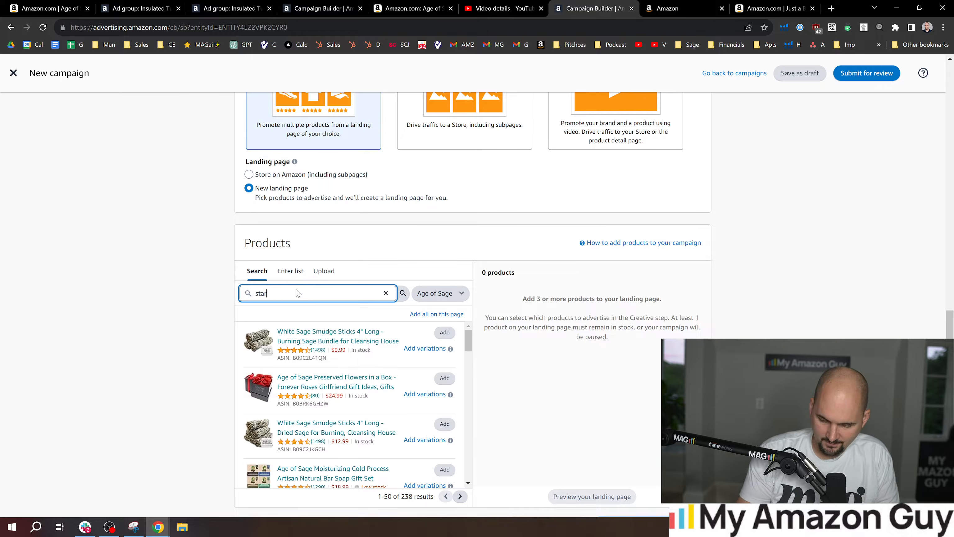
# Find products by "starbucks" and "grogu" and add the Spooky Starbucks tumbler and both Grogu tumblers to the campaign
pyautogui.write('bucks')
pyautogui.click(445, 332)
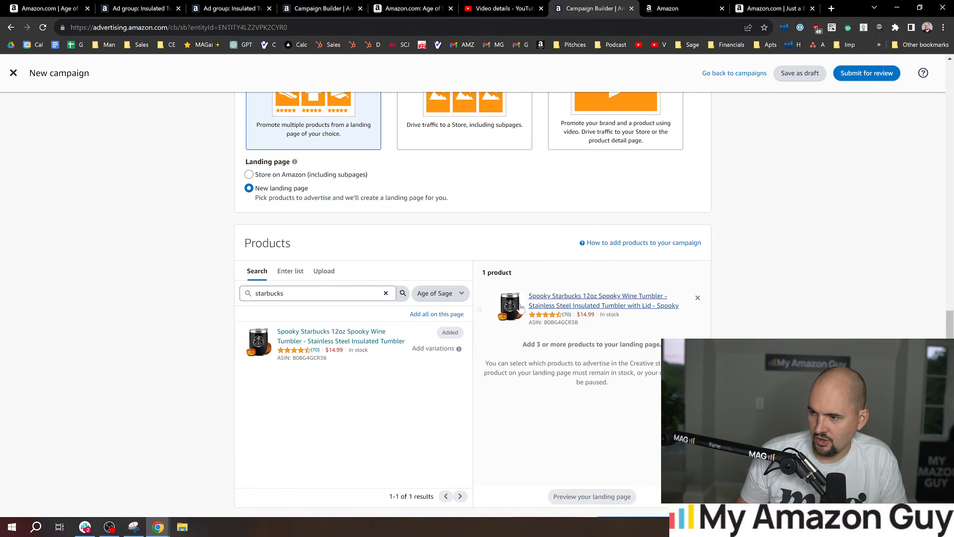
pyautogui.doubleClick(293, 293)
pyautogui.press('BackSpace')
pyautogui.write('g')
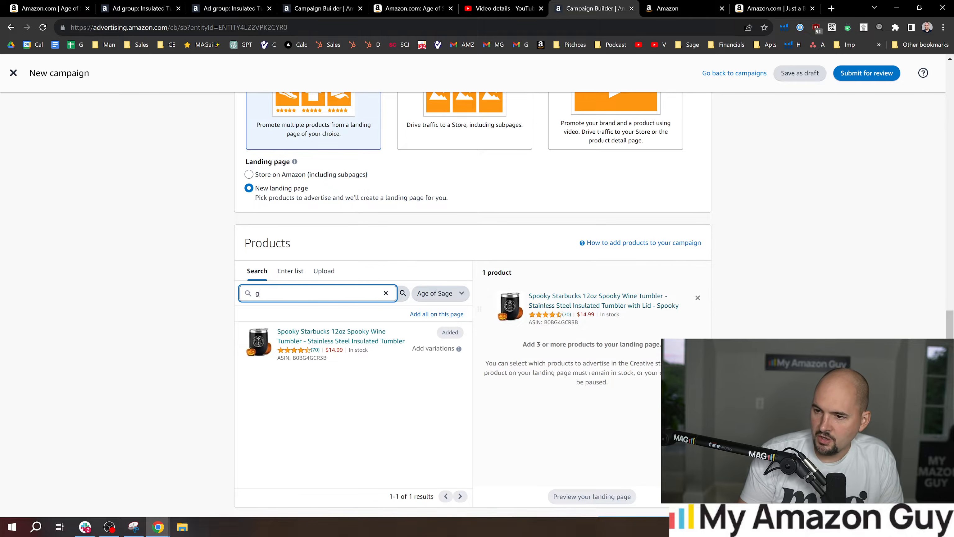
pyautogui.write('rogu')
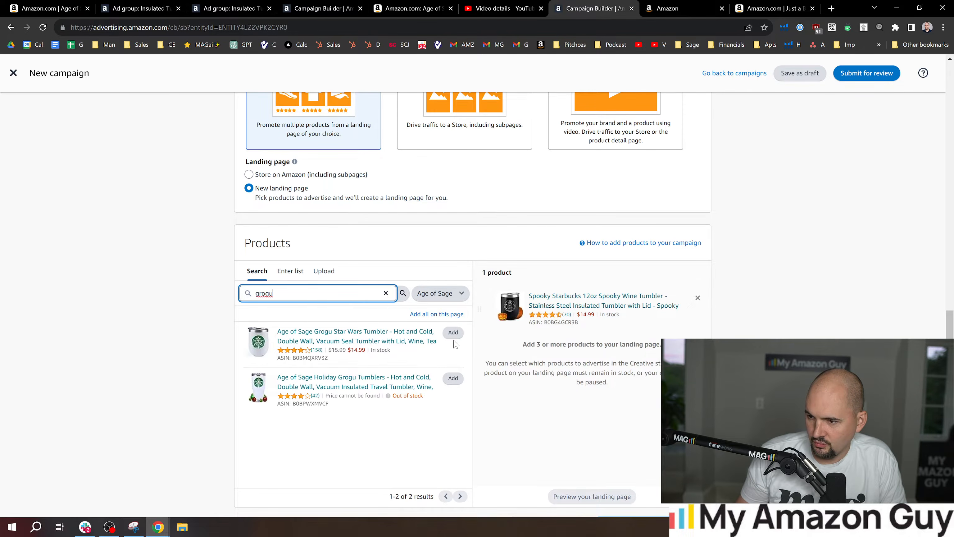
pyautogui.click(451, 332)
pyautogui.click(453, 377)
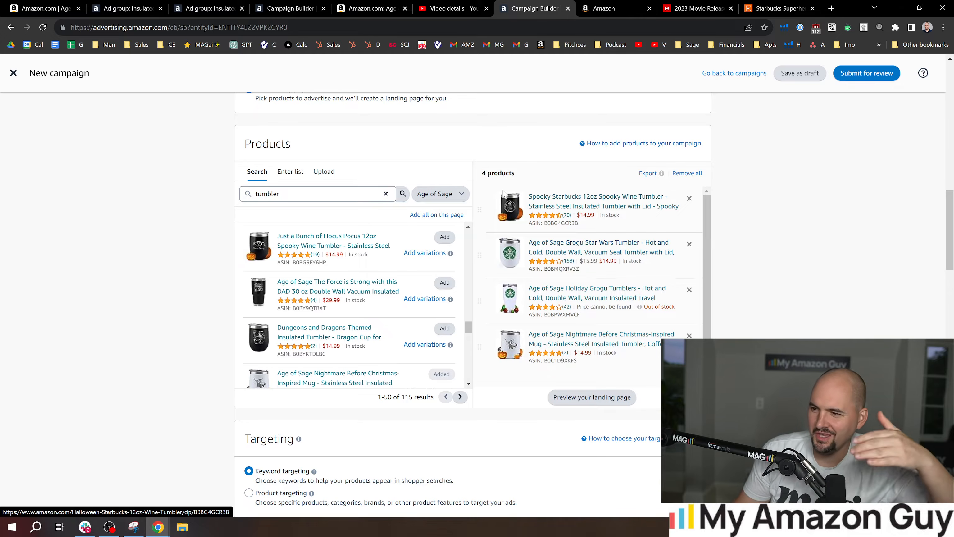
# View the Amazon listings of the Spooky Starbucks and Grogu Star Wars tumblers in separate tabs, and return to the campaign builder
pyautogui.rightClick(601, 200)
pyautogui.click(610, 208)
pyautogui.rightClick(596, 249)
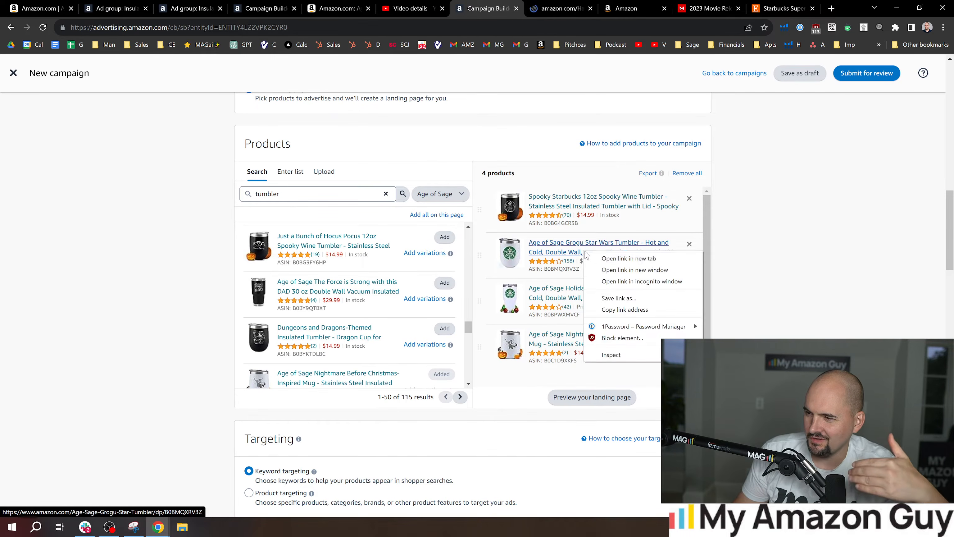
pyautogui.click(606, 258)
pyautogui.click(540, 5)
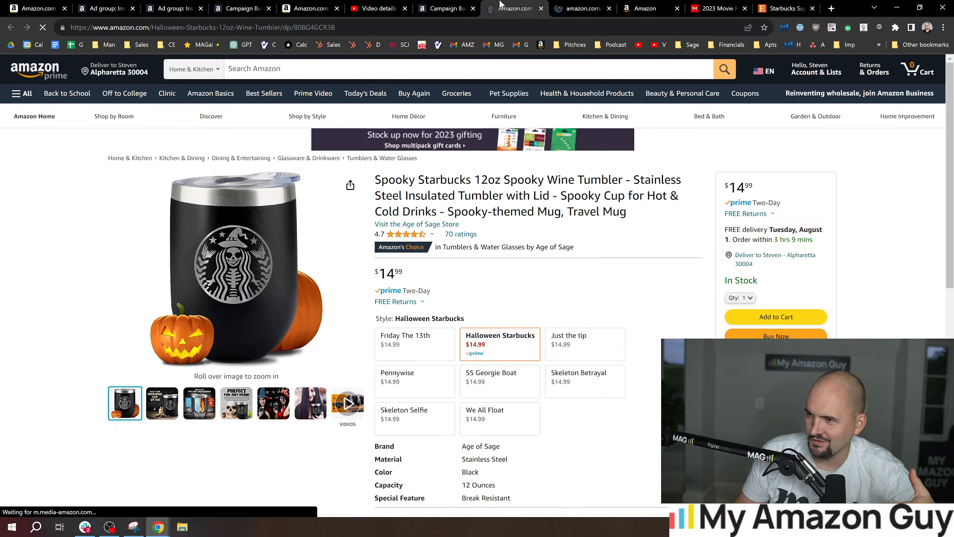
pyautogui.click(570, 5)
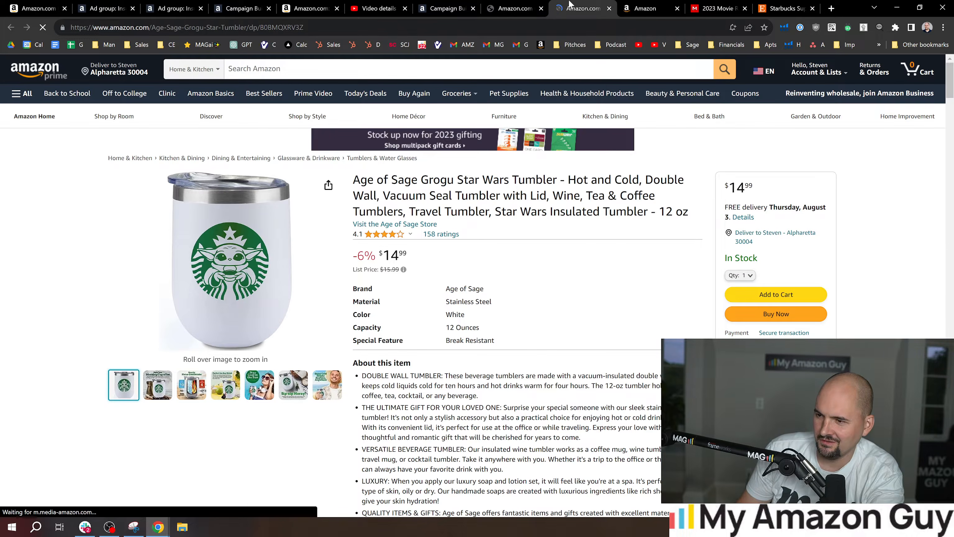
pyautogui.click(445, 8)
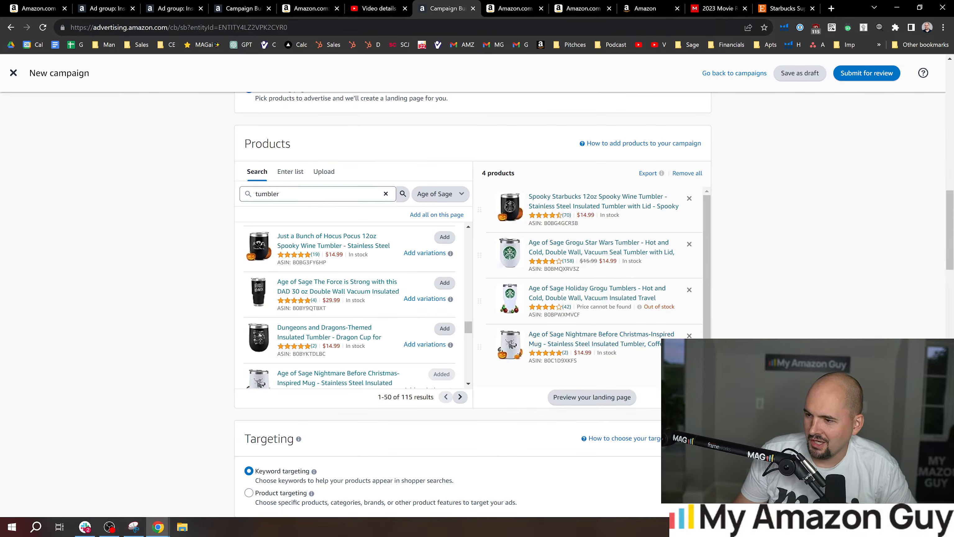
# Switch keyword targeting to a manually entered list and leave only the Phrase match type enabled
pyautogui.scroll(-1, 306, 384)
pyautogui.scroll(-2, 306, 384)
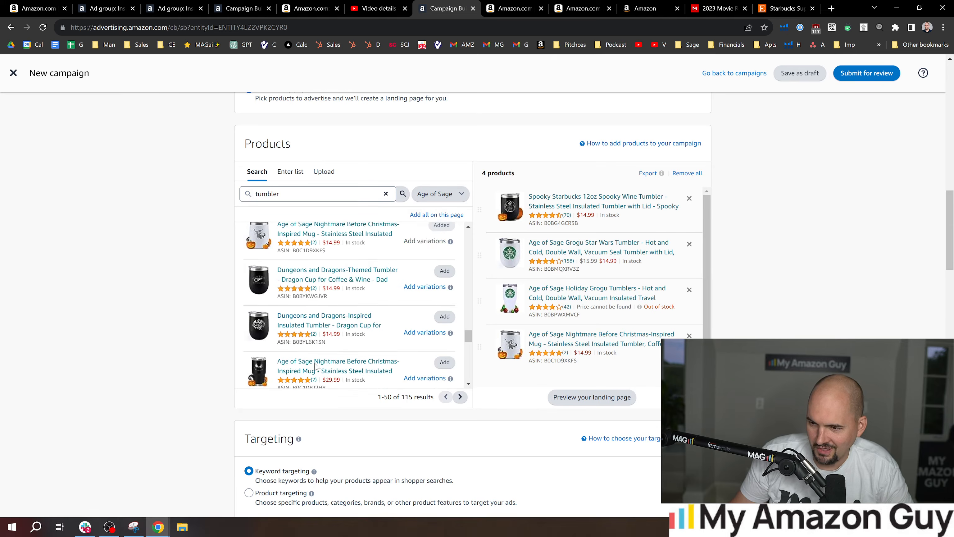
pyautogui.scroll(-6, 165, 401)
pyautogui.scroll(-2, 165, 361)
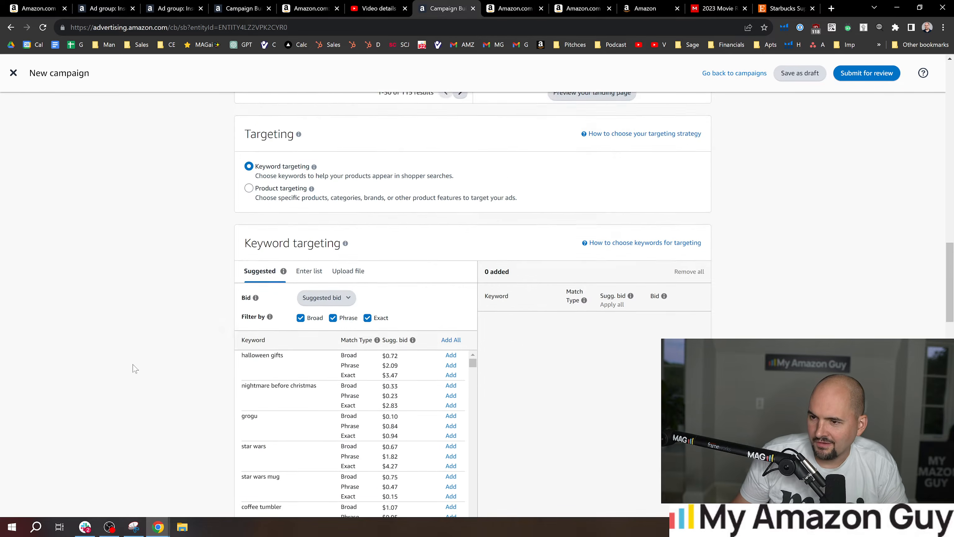
pyautogui.moveTo(269, 273)
pyautogui.click(320, 243)
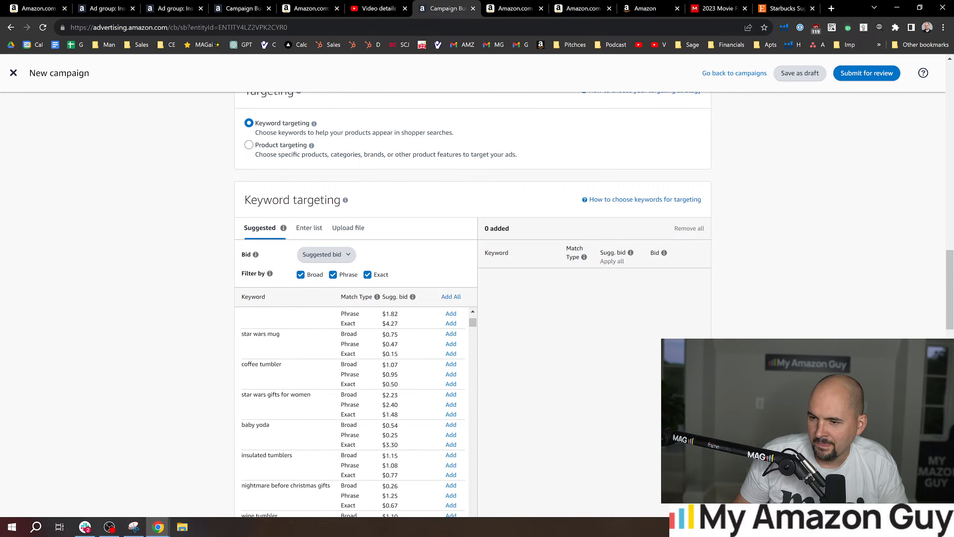
pyautogui.click(308, 228)
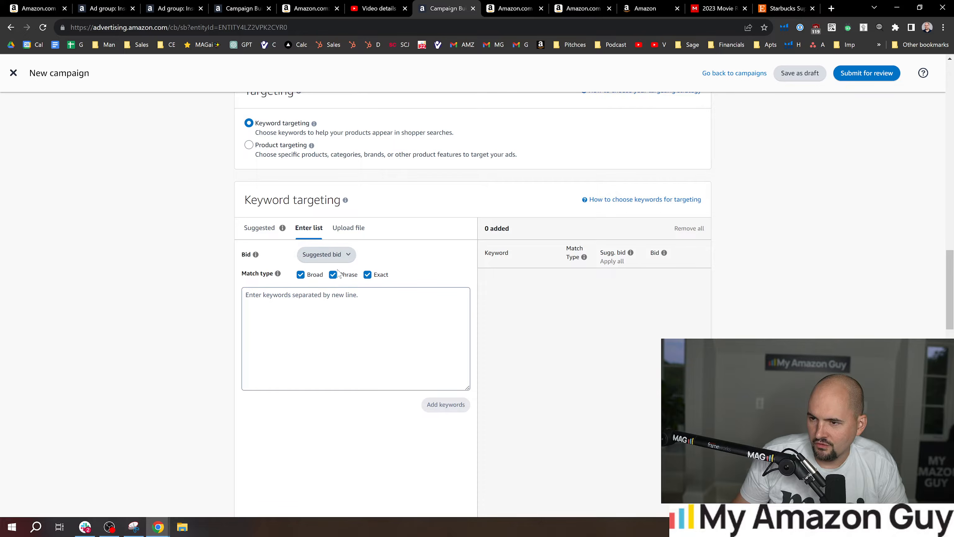
pyautogui.click(307, 279)
pyautogui.click(367, 275)
# Add the keywords star bucks mug, star bucks cup, starbuck mug, starbuck cup, starbucks tumbler and star bucks tumbler
pyautogui.click(357, 312)
pyautogui.write('star bu')
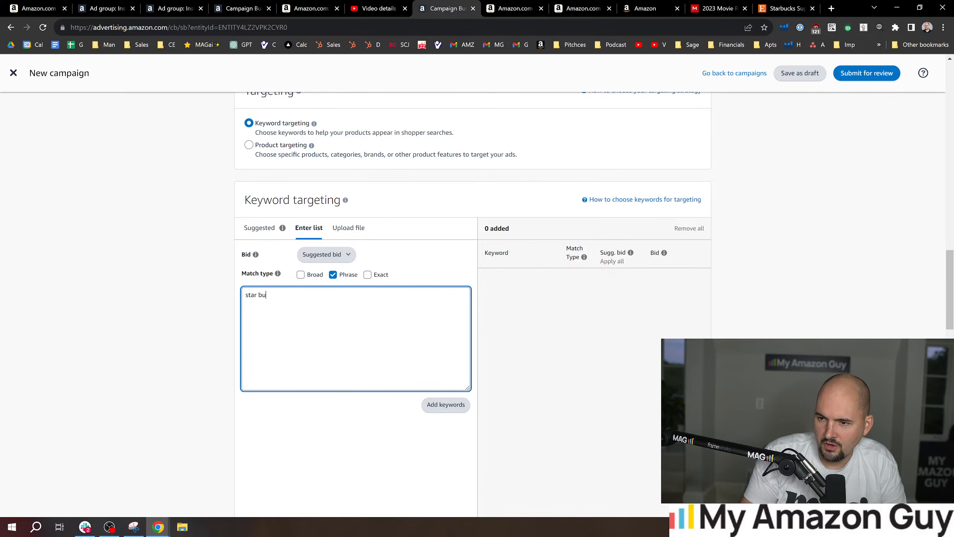
pyautogui.write('cks ')
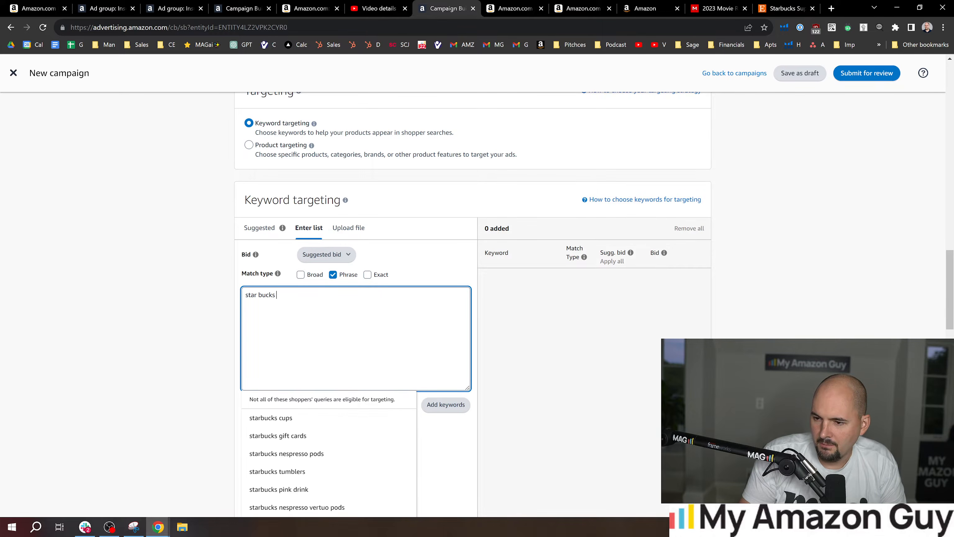
pyautogui.write('mug star bu')
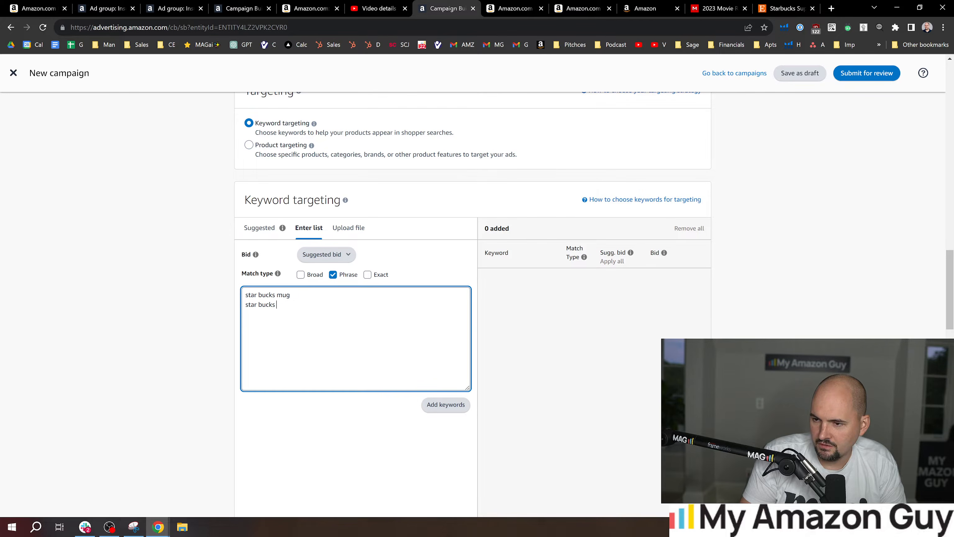
pyautogui.write('cks ')
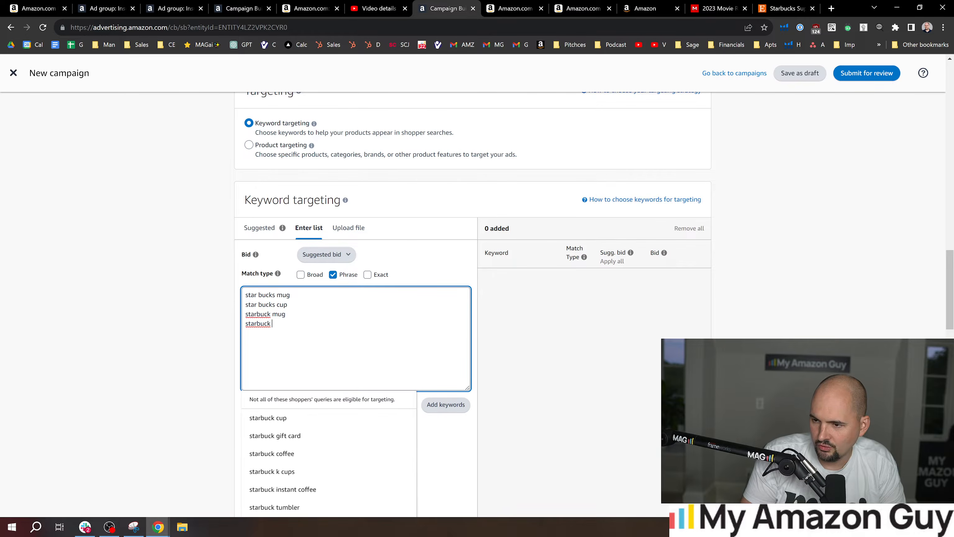
pyautogui.write('cup')
pyautogui.press('Return')
pyautogui.write('starbu')
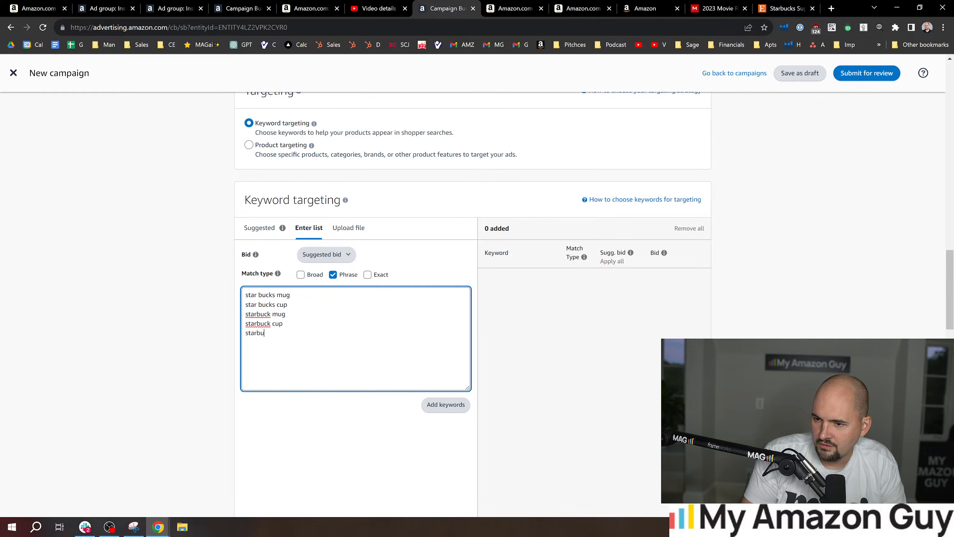
pyautogui.write('cks tumbler')
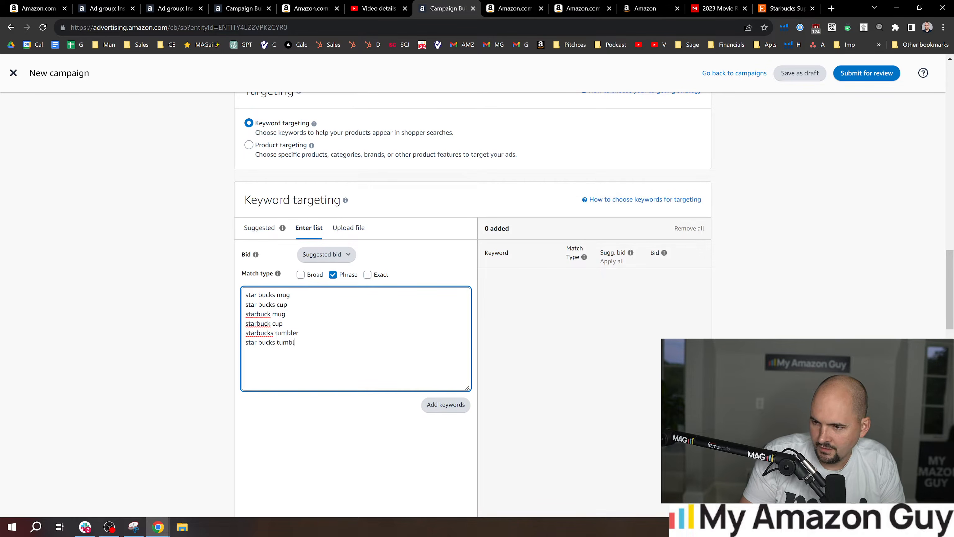
pyautogui.click(446, 405)
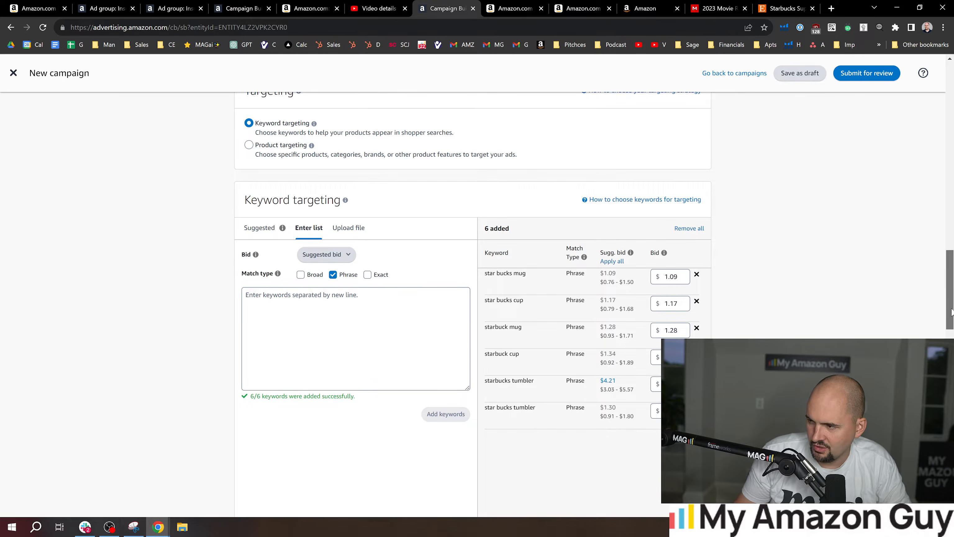
# Name the ad "starbucks header brand headline ad" in the ad settings
pyautogui.moveTo(950, 289); pyautogui.dragTo(950, 243)
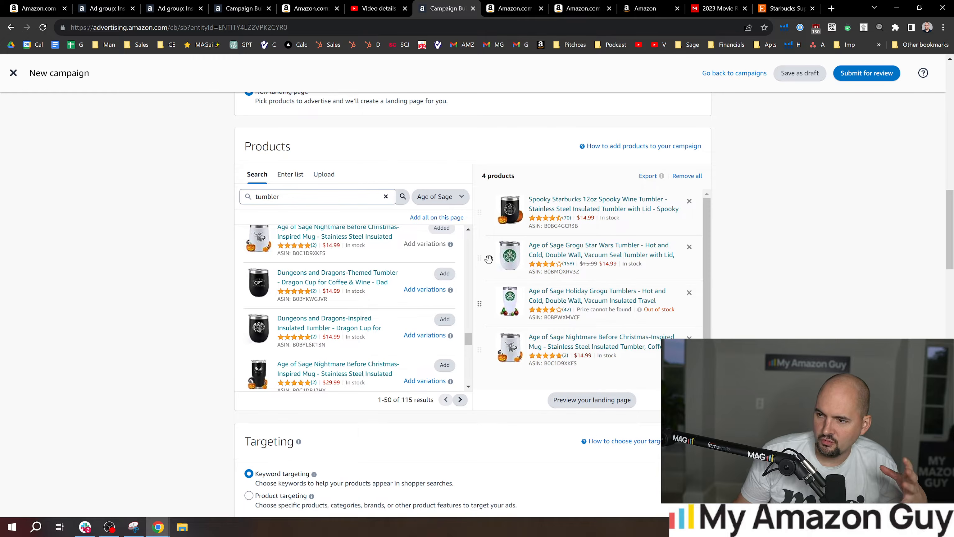
pyautogui.moveTo(950, 240); pyautogui.dragTo(950, 463)
pyautogui.click(328, 157)
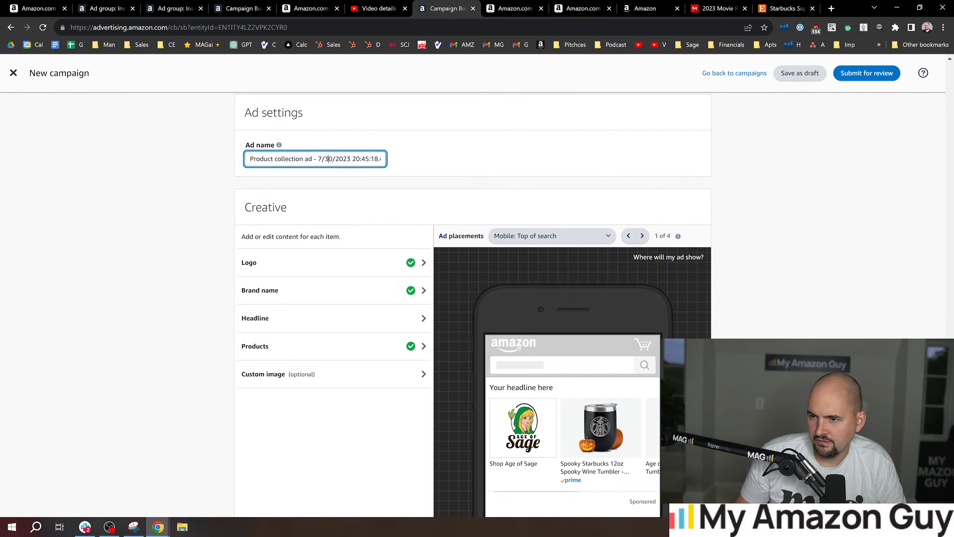
pyautogui.hotkey('ctrl', 'a')
pyautogui.write('starbucks')
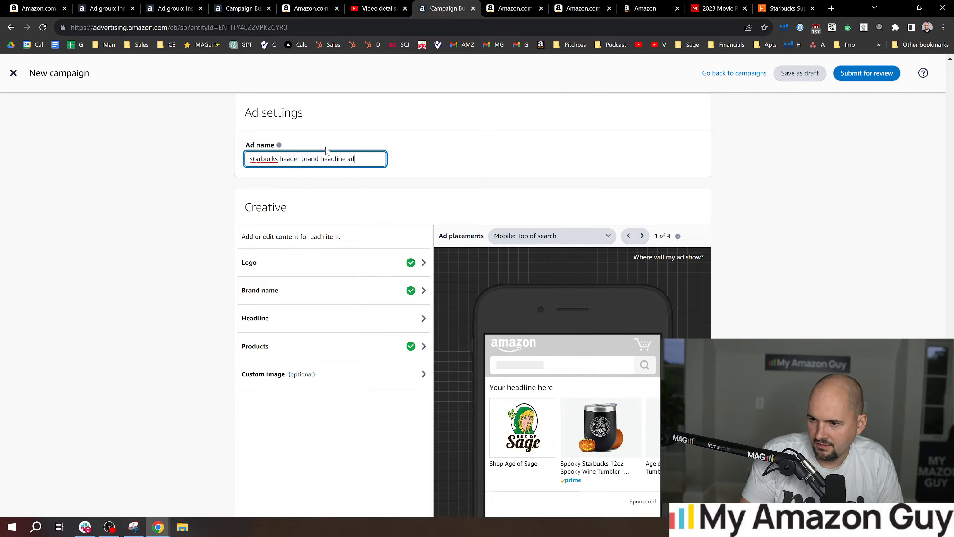
# Check the brand name used in the ad creative and return to the creative's content list
pyautogui.scroll(-3, 350, 147)
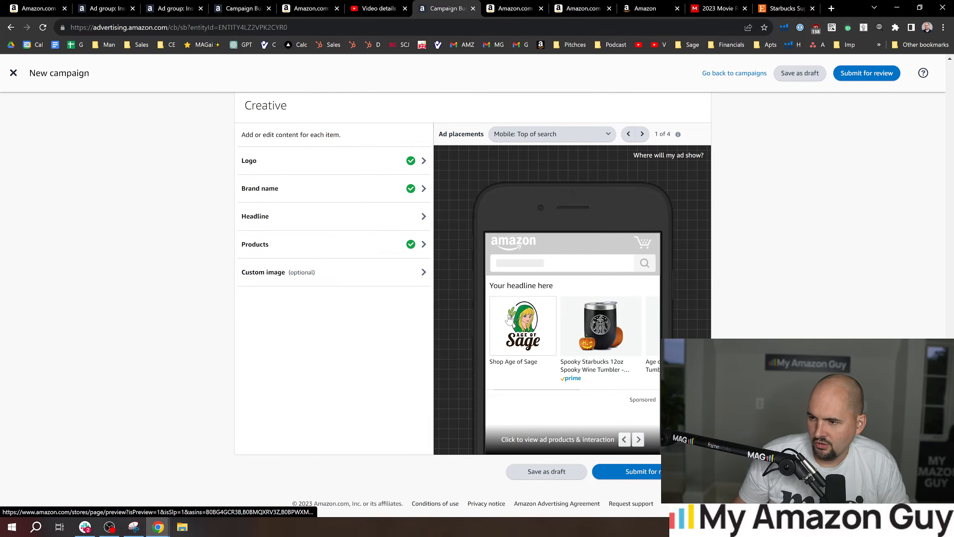
pyautogui.click(334, 183)
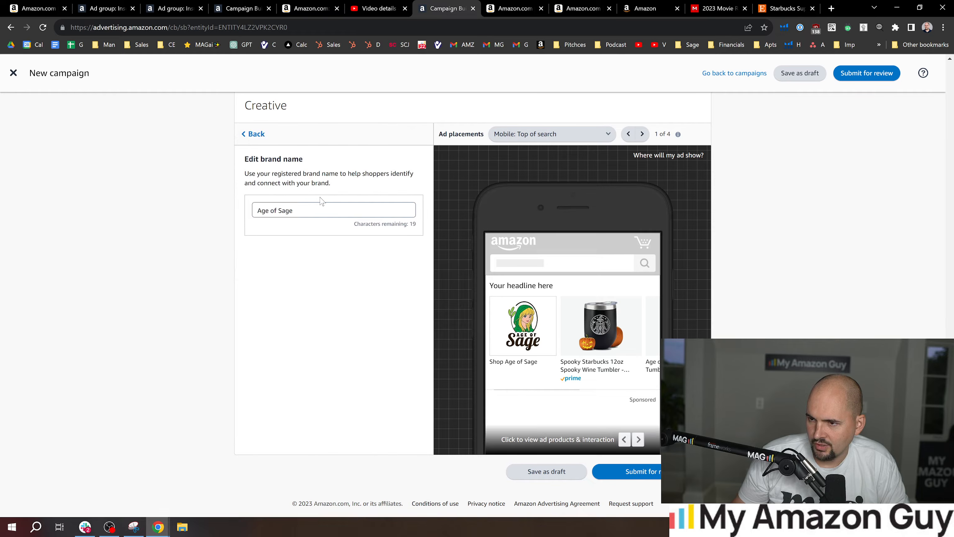
pyautogui.click(258, 136)
# Set the creative's headline to "StarBucks Tumblers for Your Coffee - Grogu"
pyautogui.click(293, 217)
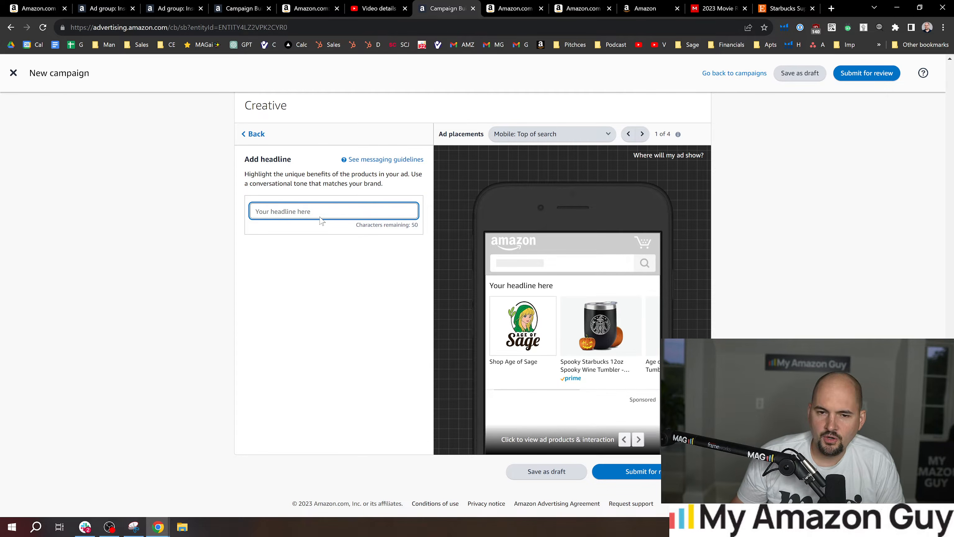
pyautogui.write('Star')
pyautogui.press('BackSpace')
pyautogui.write('B')
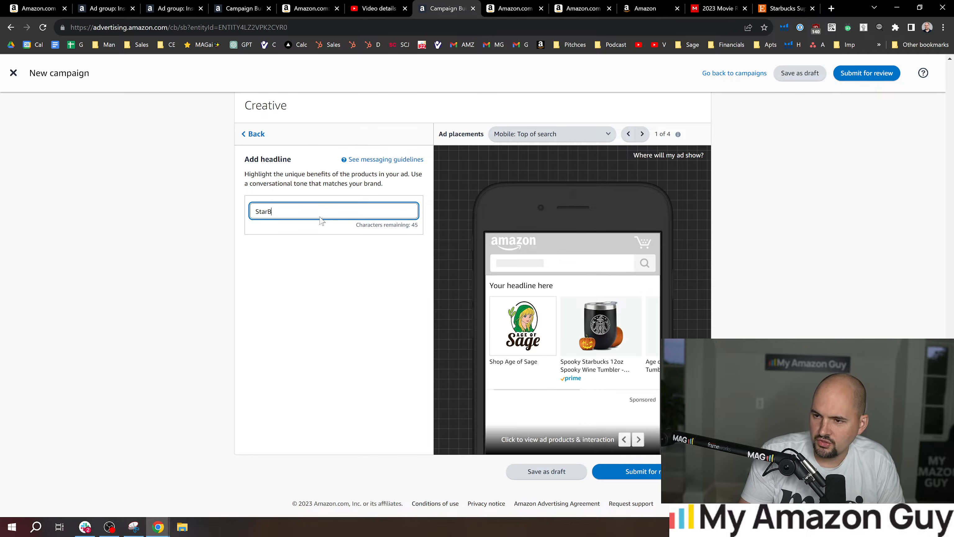
pyautogui.write('ucks Tumblers for')
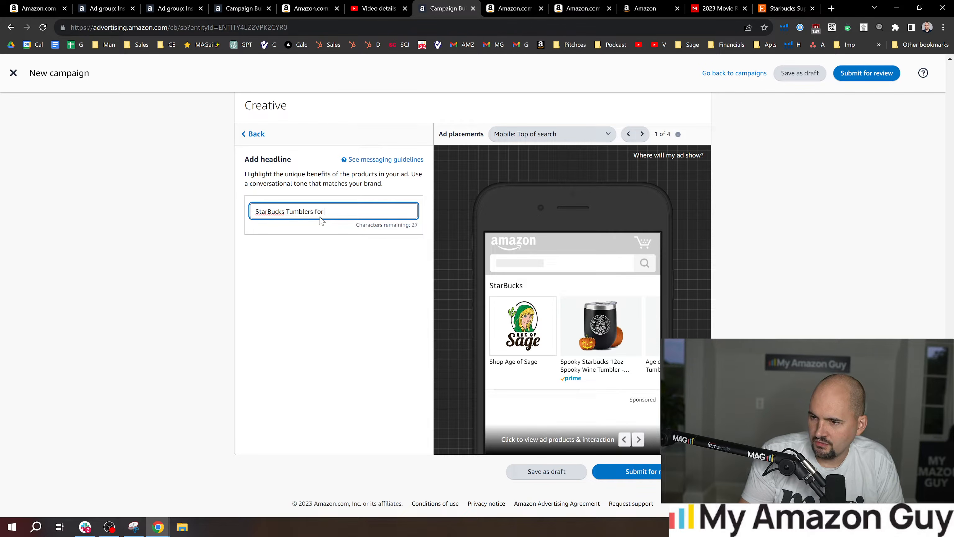
pyautogui.write(' Your Coffee')
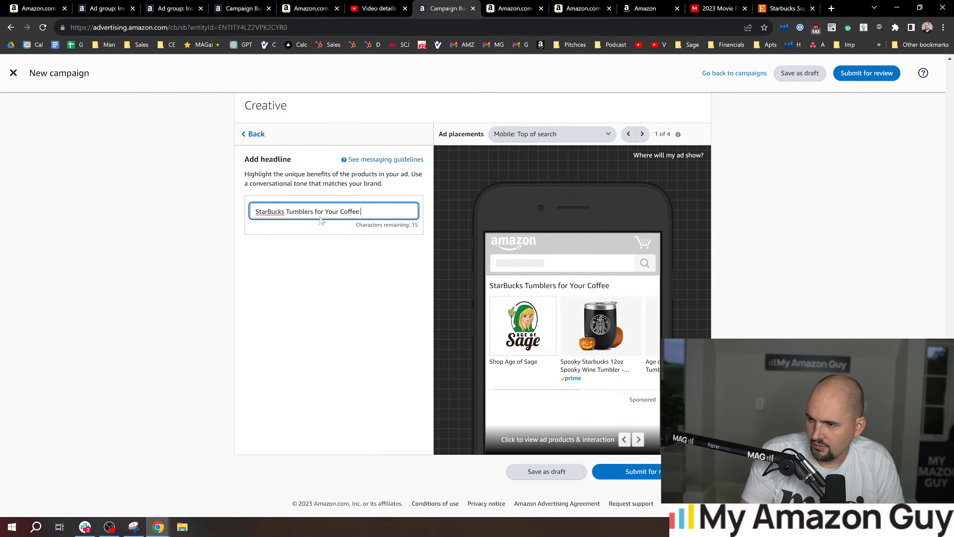
pyautogui.write(' - Skeelton')
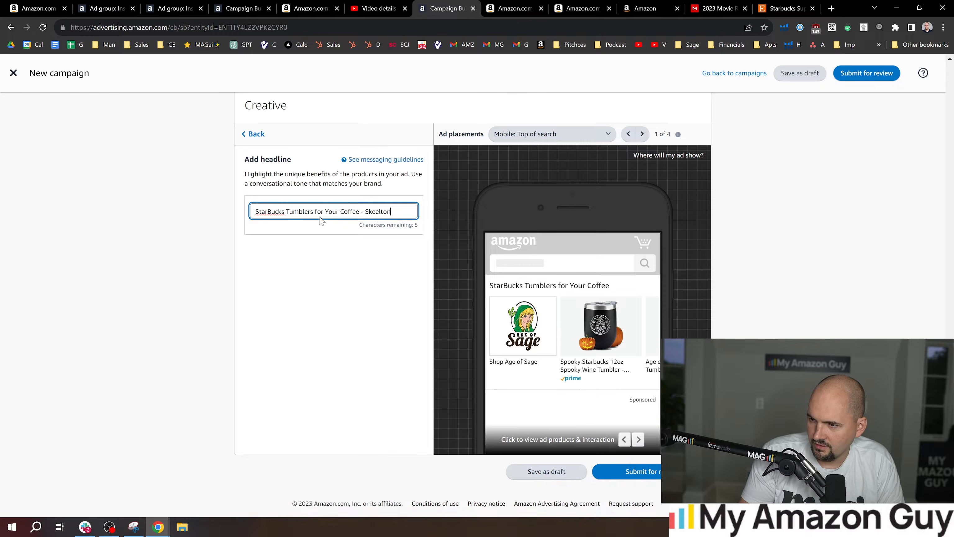
pyautogui.press('BackSpace')
pyautogui.press('BackSpace')
pyautogui.press('BackSpace')
pyautogui.press('BackSpace')
pyautogui.press('BackSpace')
pyautogui.press('BackSpace')
pyautogui.press('BackSpace')
pyautogui.press('BackSpace')
pyautogui.write('Grogu')
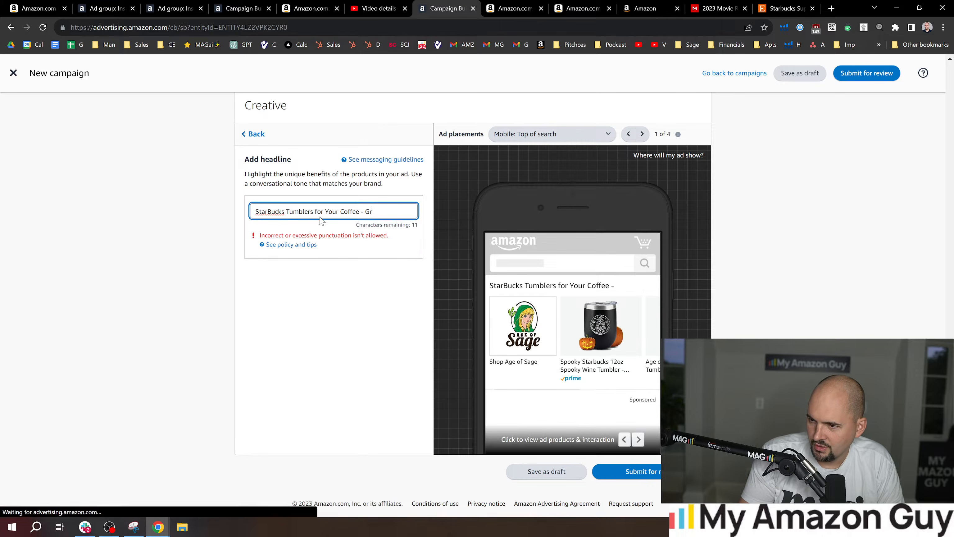
pyautogui.click(260, 134)
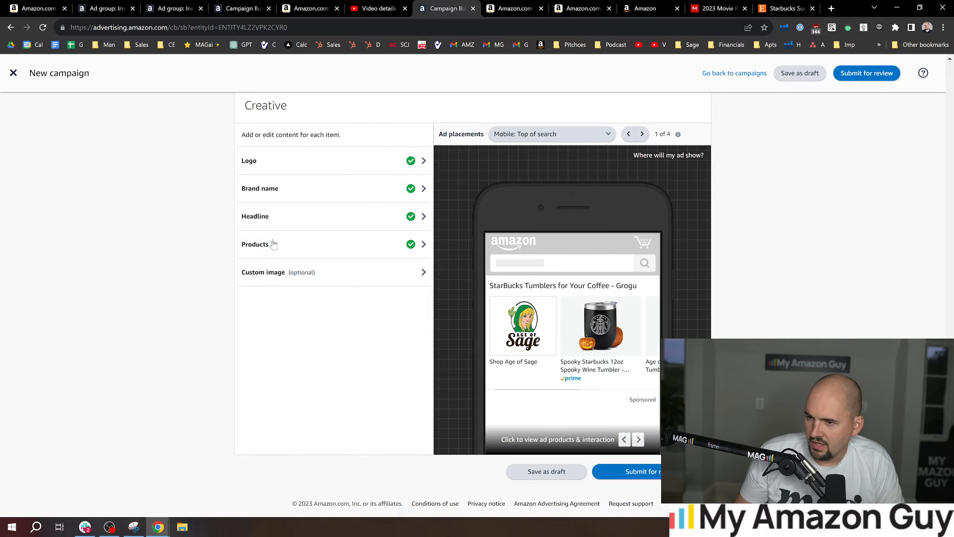
# Check the creative's products and open the creative asset library to choose a custom image for the ad
pyautogui.click(284, 243)
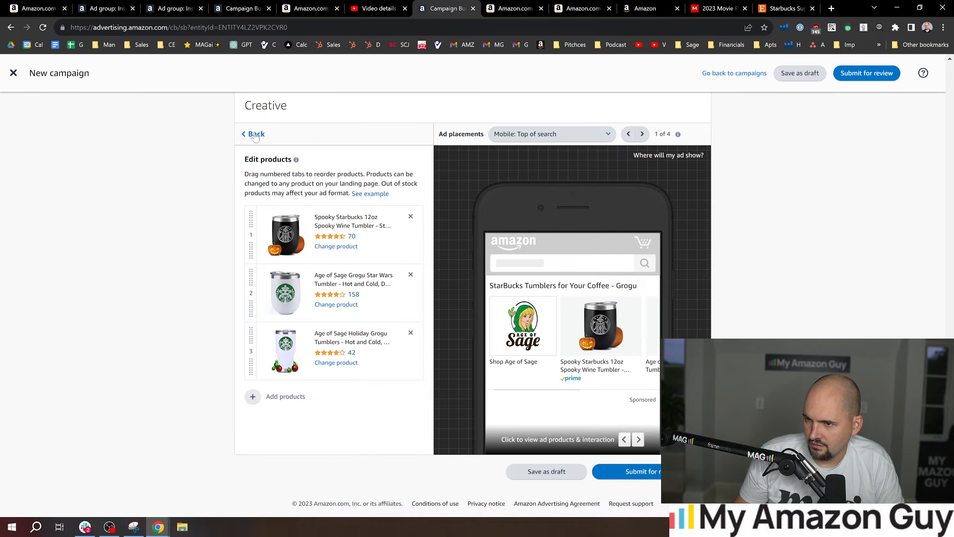
pyautogui.click(255, 135)
pyautogui.click(283, 277)
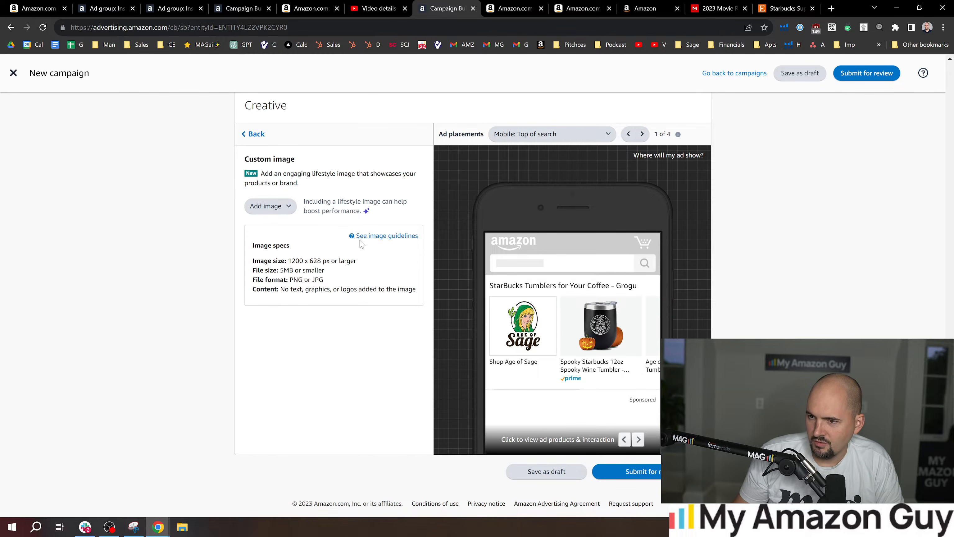
pyautogui.click(271, 206)
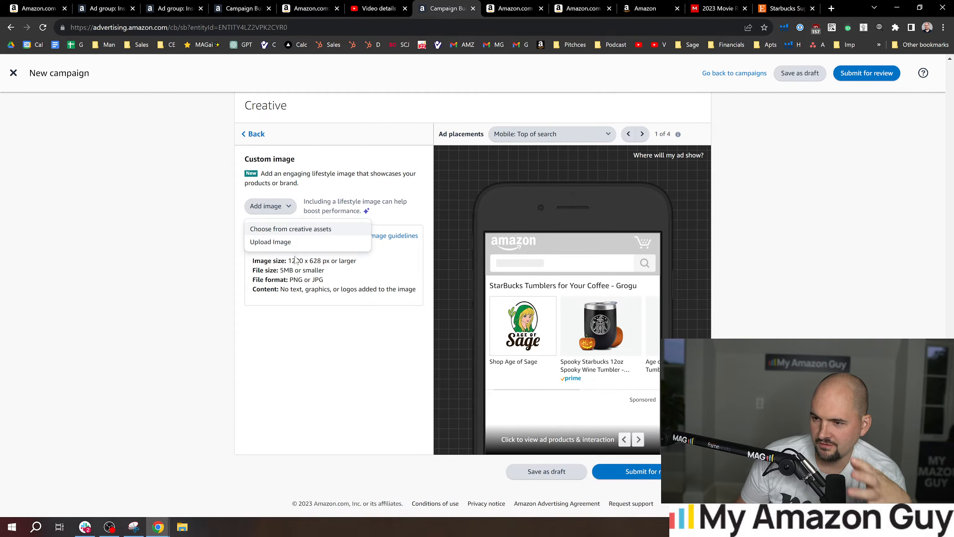
pyautogui.click(320, 229)
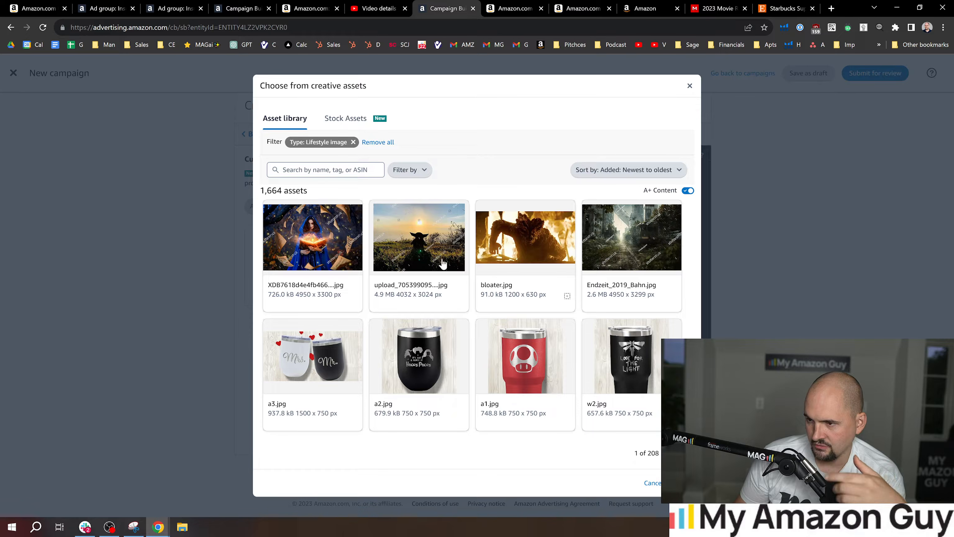
# Search the stock image assets for "star bucks" and browse to the second page of results
pyautogui.click(432, 244)
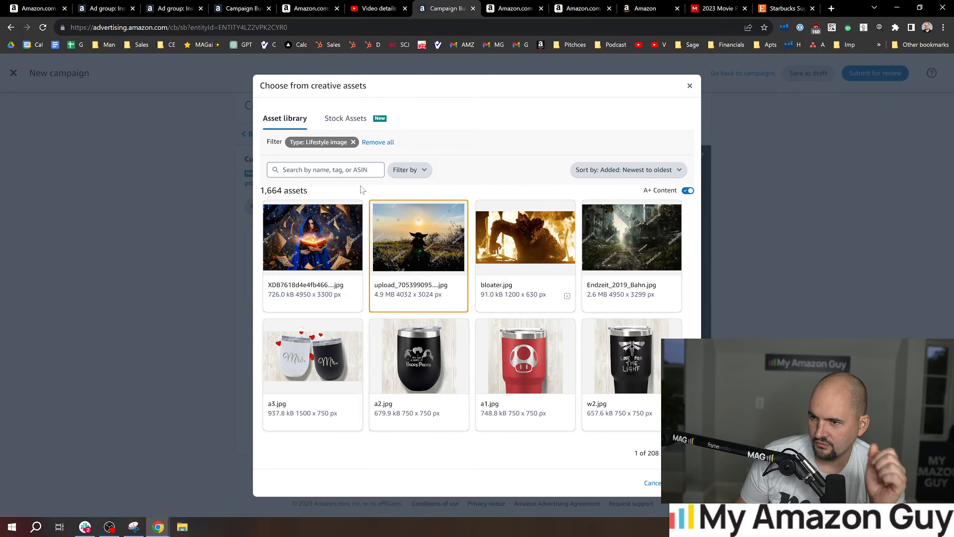
pyautogui.click(335, 120)
pyautogui.click(400, 267)
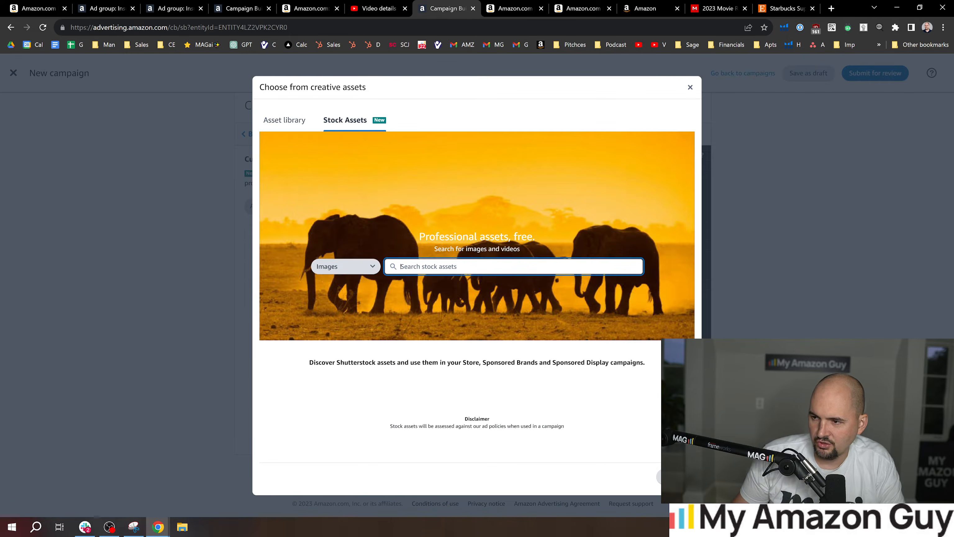
pyautogui.write('star bucks')
pyautogui.press('Return')
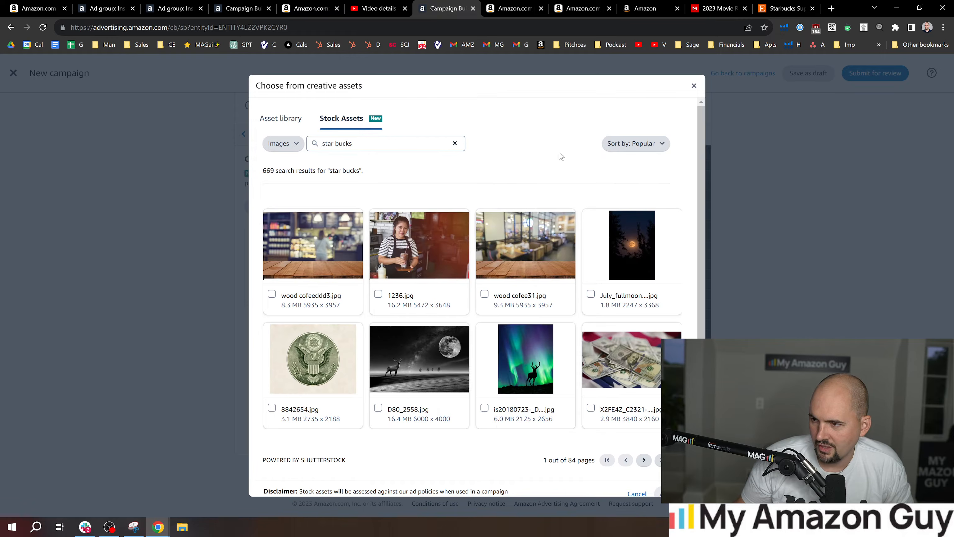
pyautogui.moveTo(702, 186); pyautogui.dragTo(704, 200)
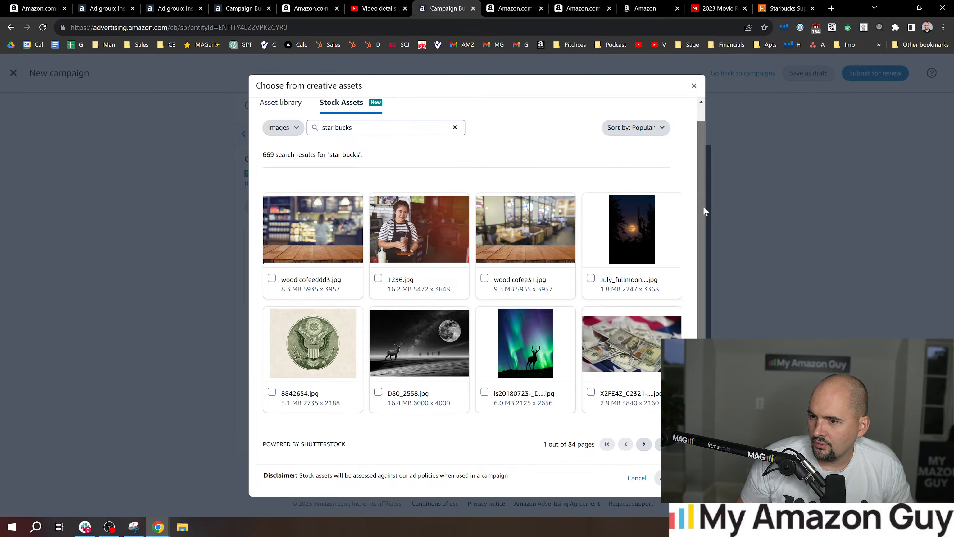
pyautogui.click(645, 445)
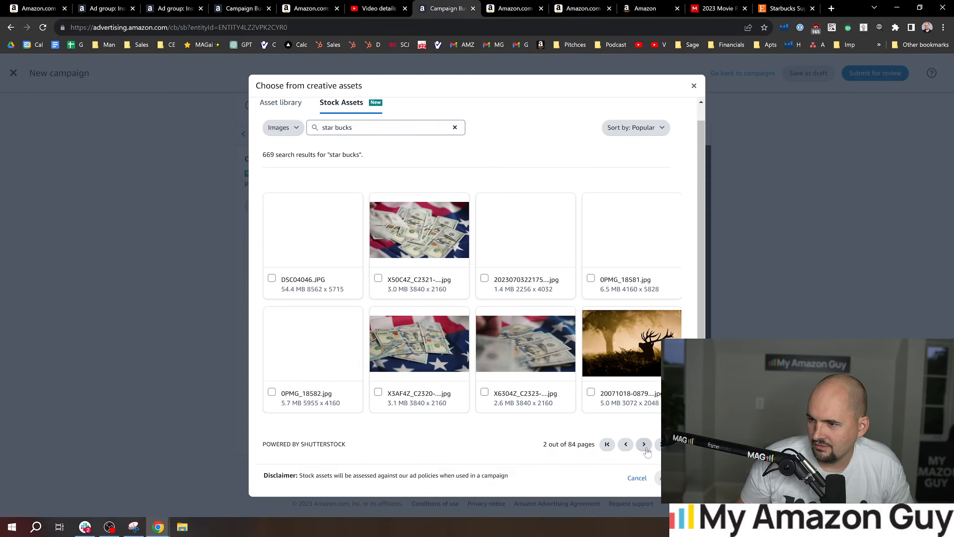
# Search the stock images for "starbucks", set the blurred Starbucks Coffee shop photo _DSC3207.jpg as custom image, and return to the content list
pyautogui.click(334, 128)
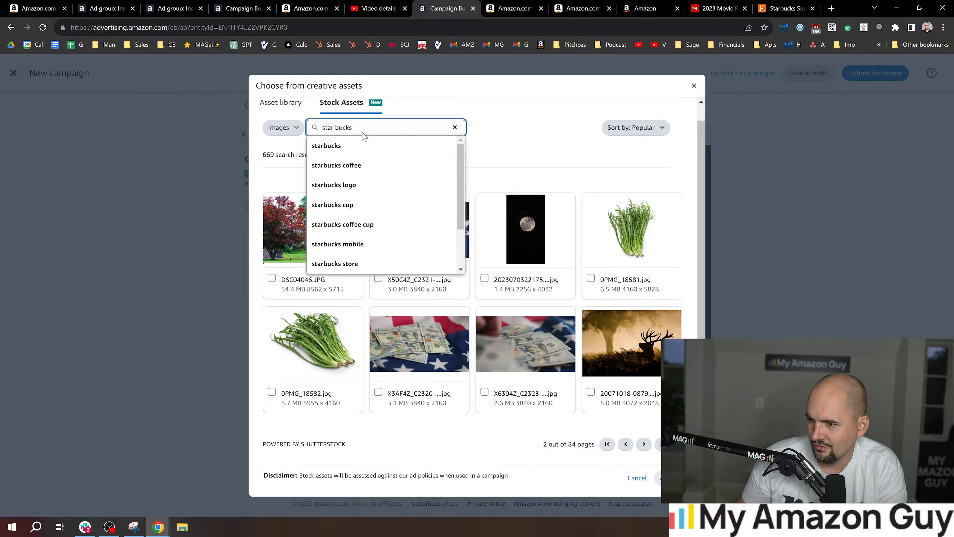
pyautogui.press('BackSpace')
pyautogui.press('Return')
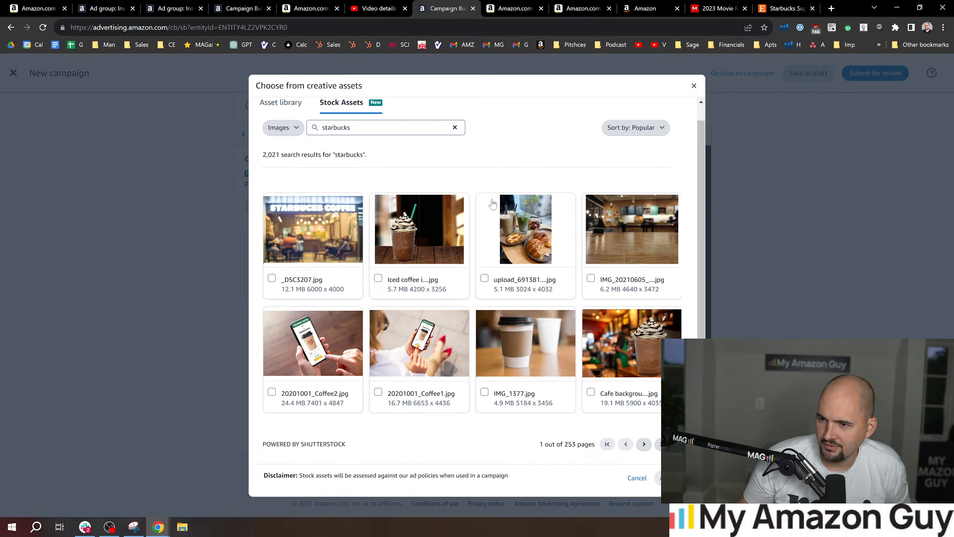
pyautogui.click(311, 249)
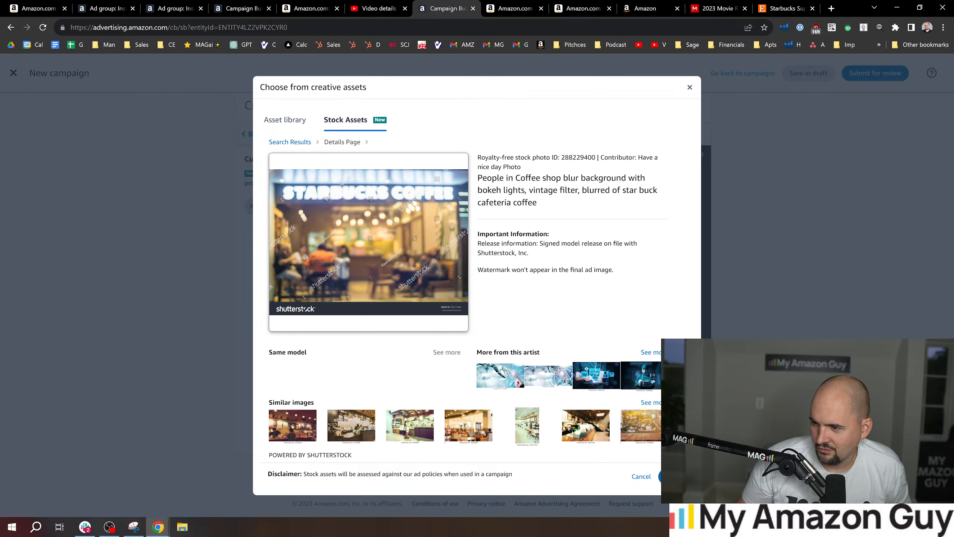
pyautogui.click(677, 476)
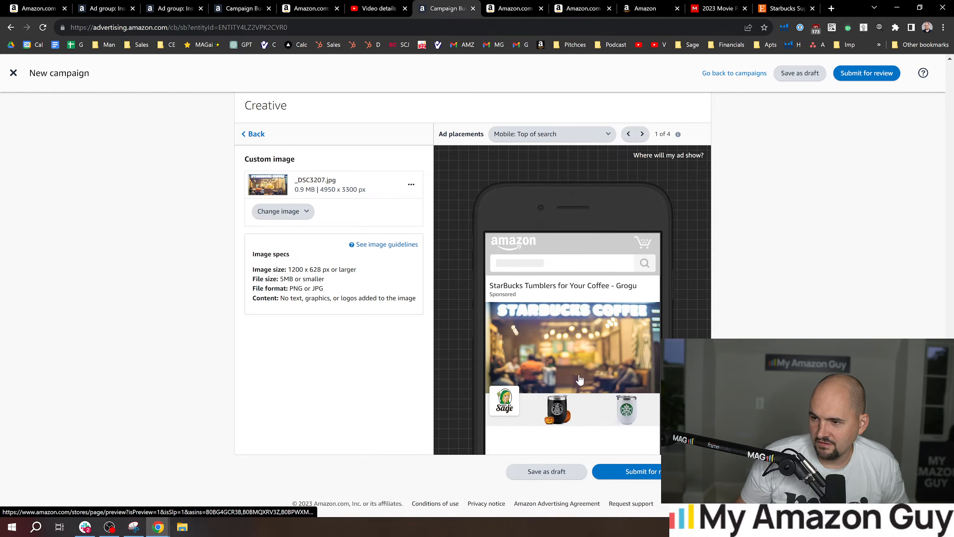
pyautogui.click(259, 135)
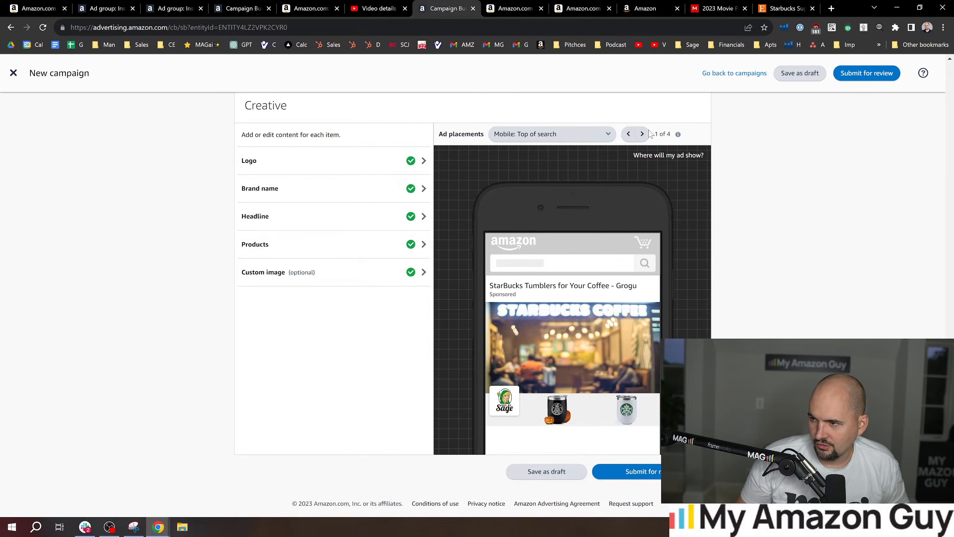
# Preview the ad creative in each of its mobile and desktop placements
pyautogui.click(642, 134)
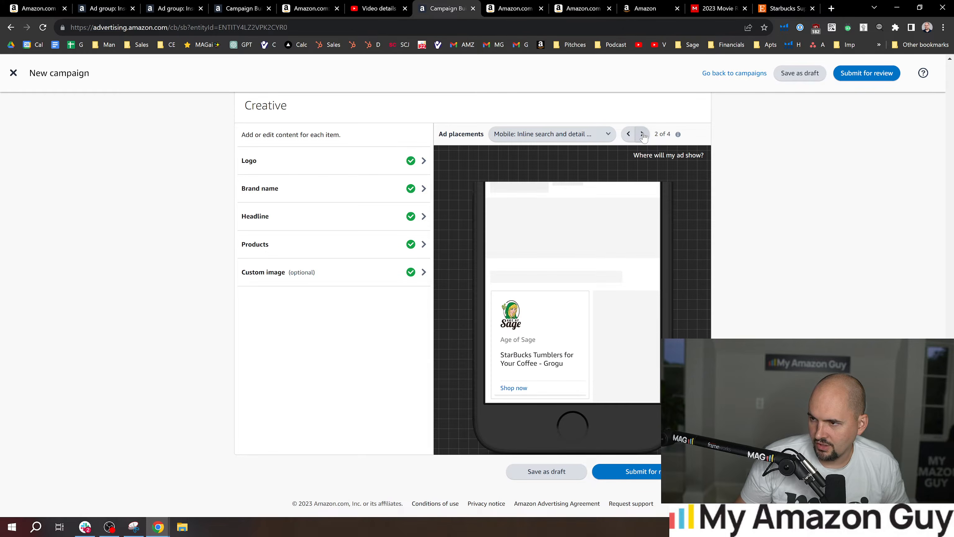
pyautogui.click(642, 134)
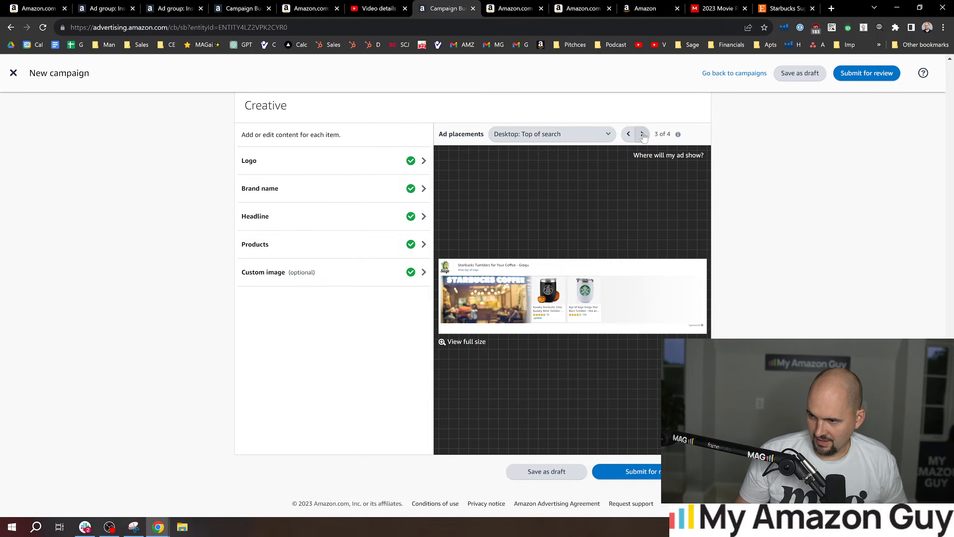
pyautogui.click(642, 135)
pyautogui.rightClick(642, 134)
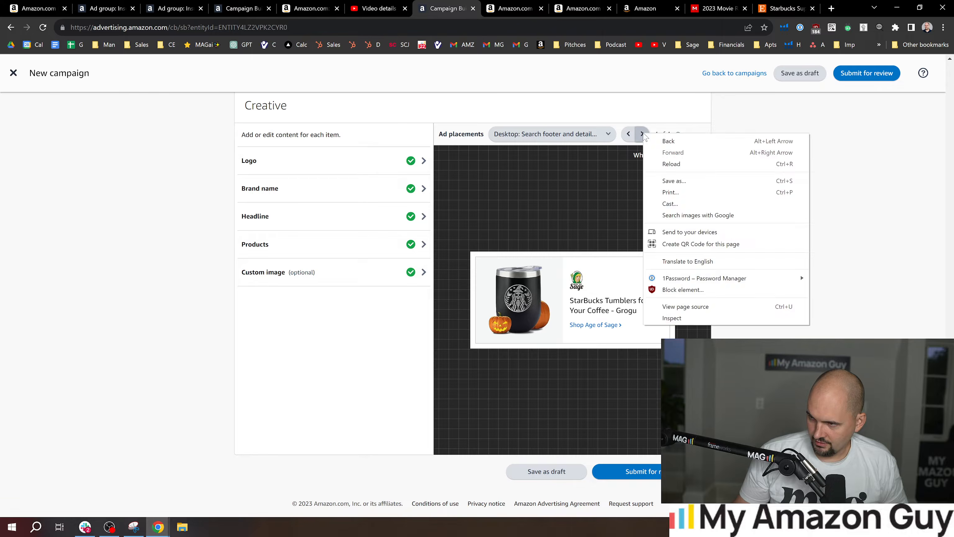
pyautogui.click(642, 134)
pyautogui.click(643, 134)
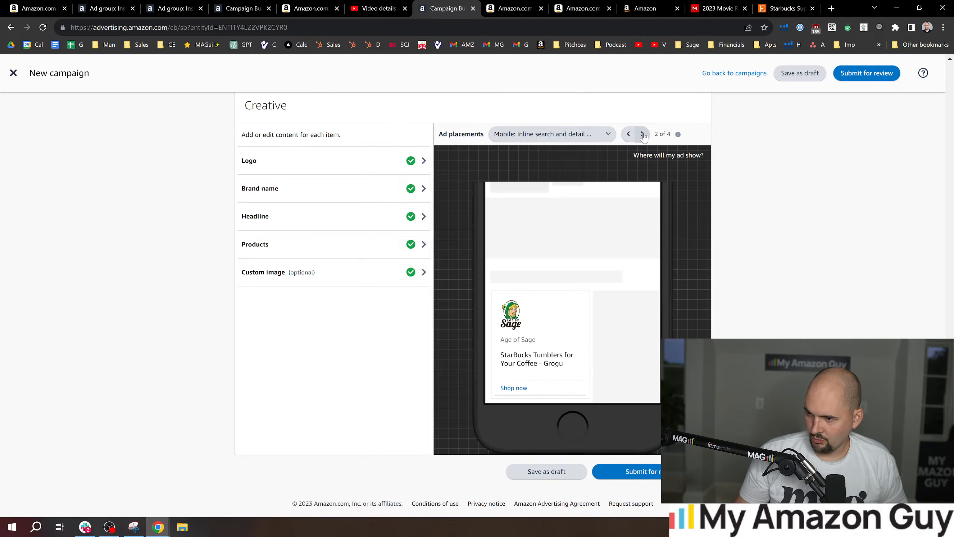
pyautogui.click(629, 134)
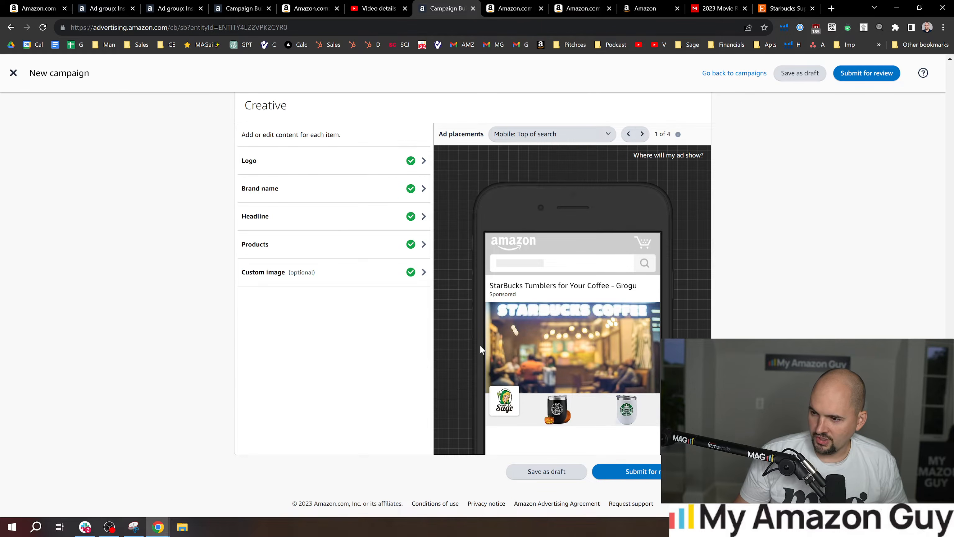
pyautogui.click(642, 134)
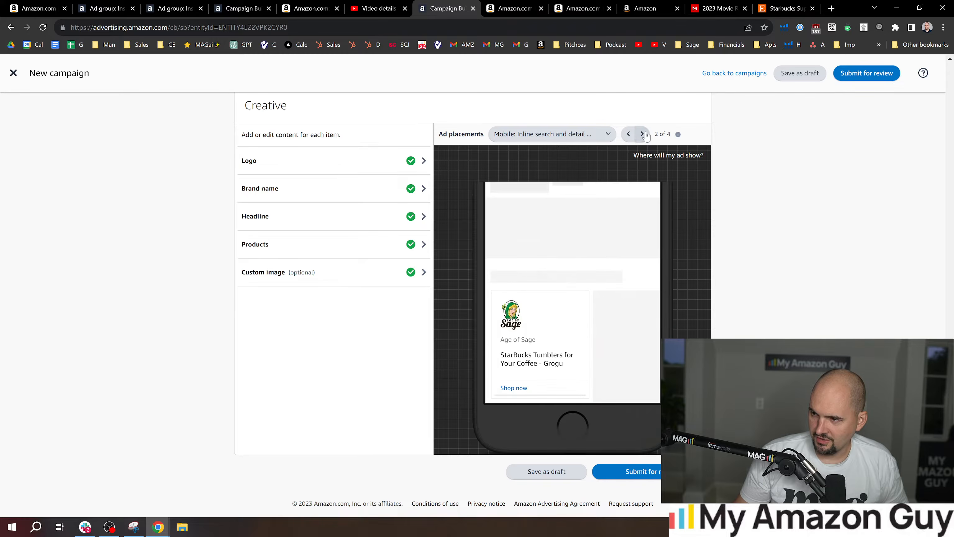
pyautogui.click(643, 134)
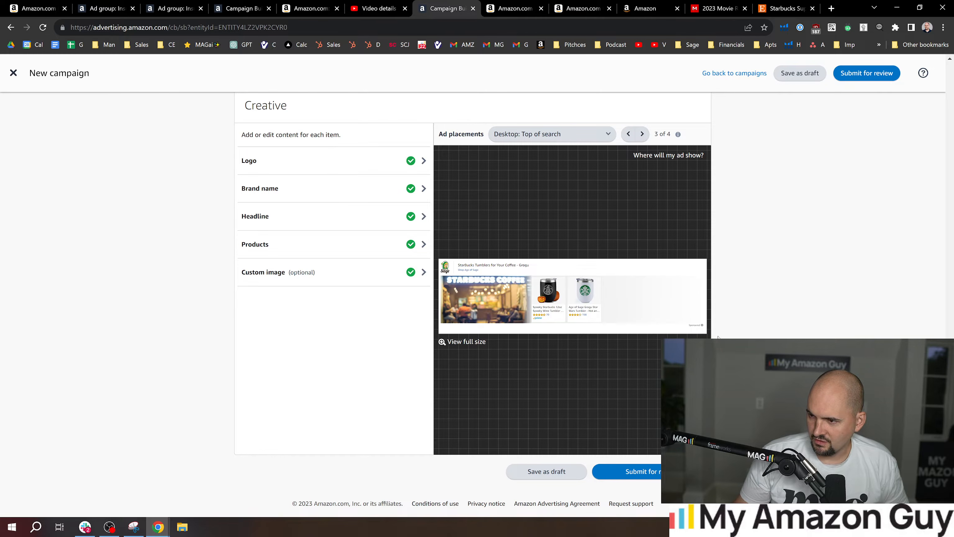
# Submit the Starbucks tumbler campaign for review
pyautogui.click(658, 476)
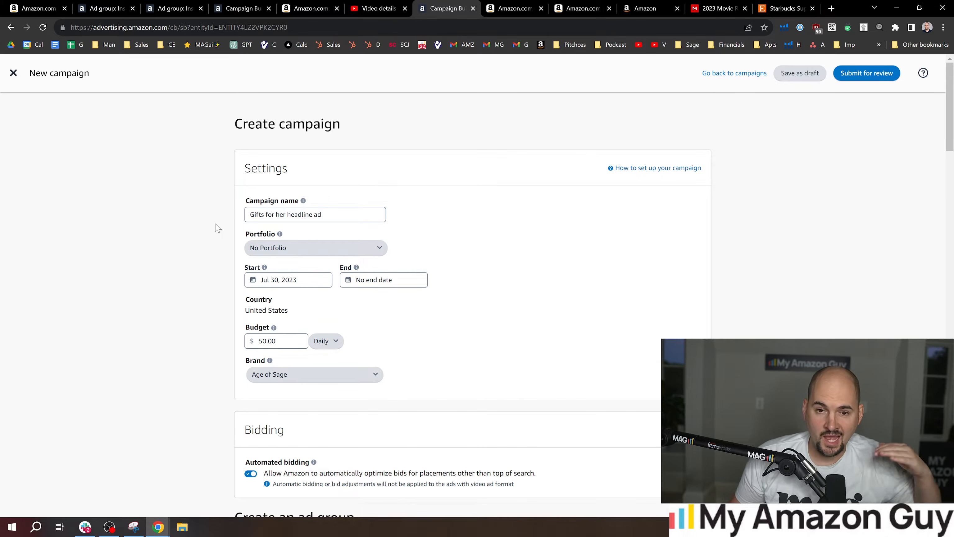
# Copy the new campaign's name into the ad group name so it reads "Gifts for her headline ad"
pyautogui.click(319, 216)
pyautogui.moveTo(322, 216); pyautogui.dragTo(156, 290)
pyautogui.hotkey('ctrl', 'c')
pyautogui.click(156, 289)
pyautogui.scroll(-8, 213, 465)
pyautogui.scroll(-1, 281, 362)
pyautogui.click(296, 254)
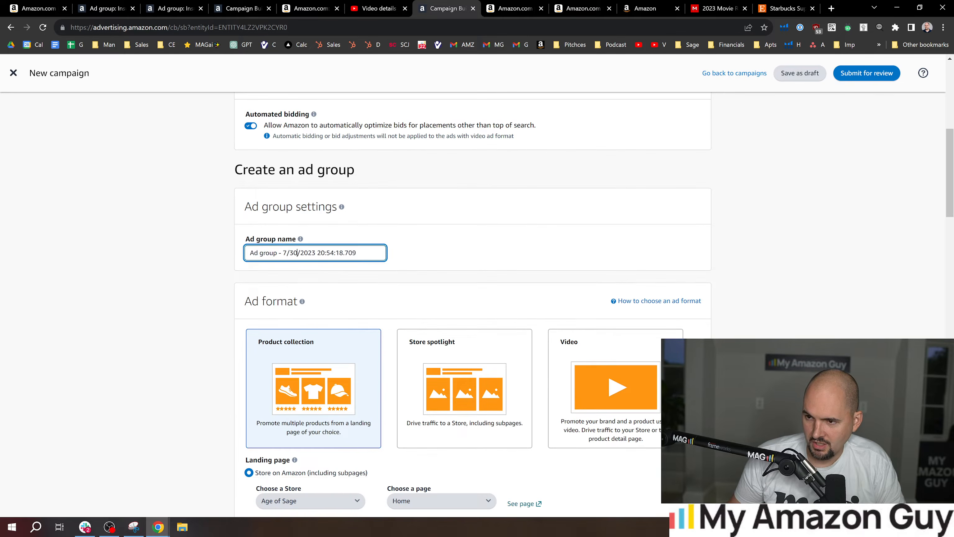
pyautogui.hotkey('ctrl', 'a')
pyautogui.hotkey('ctrl', 'v')
# Choose a new landing page and add the Preserved Flowers in a Box and Forever Rose in a Box with Hearts Necklace products
pyautogui.scroll(-8, 171, 451)
pyautogui.click(284, 236)
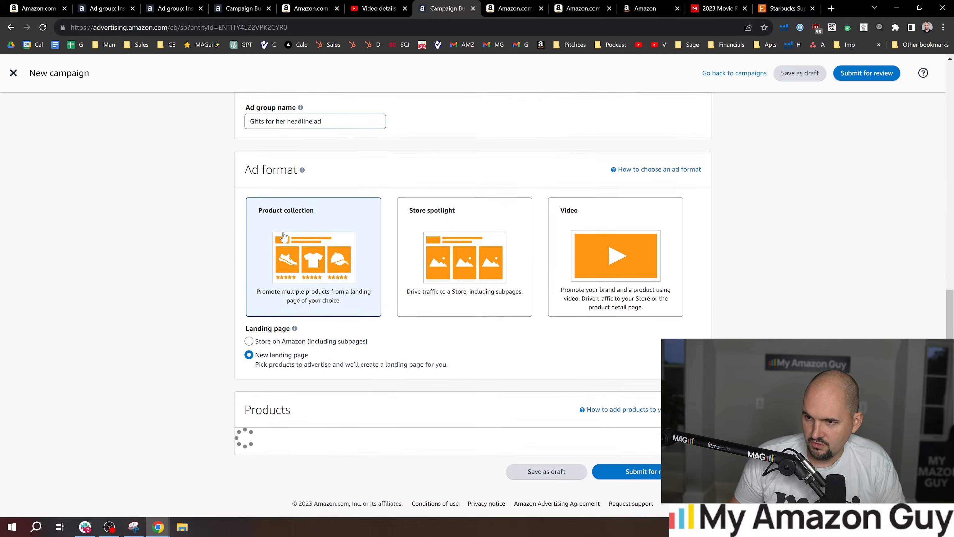
pyautogui.scroll(-5, 290, 273)
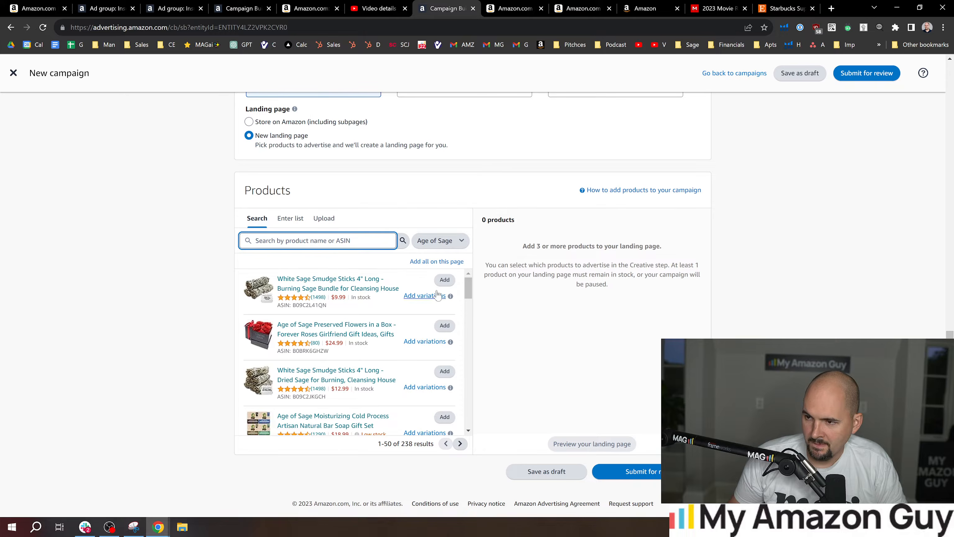
pyautogui.click(444, 325)
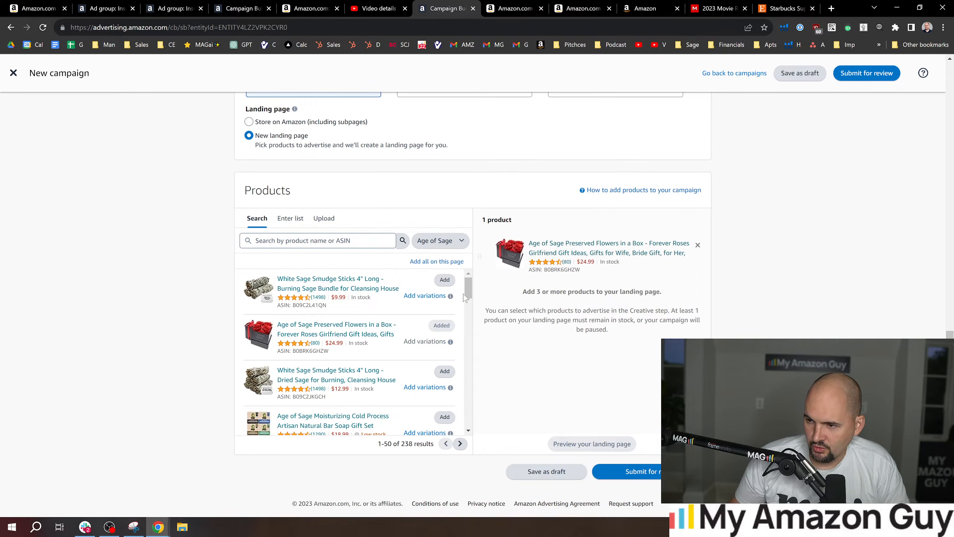
pyautogui.moveTo(468, 292); pyautogui.dragTo(462, 334)
pyautogui.click(443, 350)
# Search the products for "her" and add the Age of Sage Body Lotion with Shea Butter to the campaign
pyautogui.scroll(-5, 462, 333)
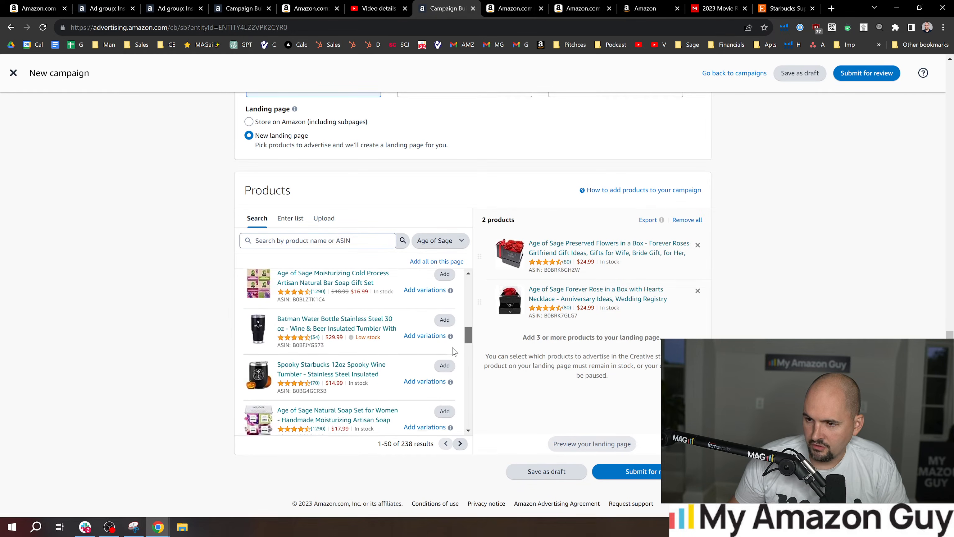
pyautogui.scroll(-10, 443, 365)
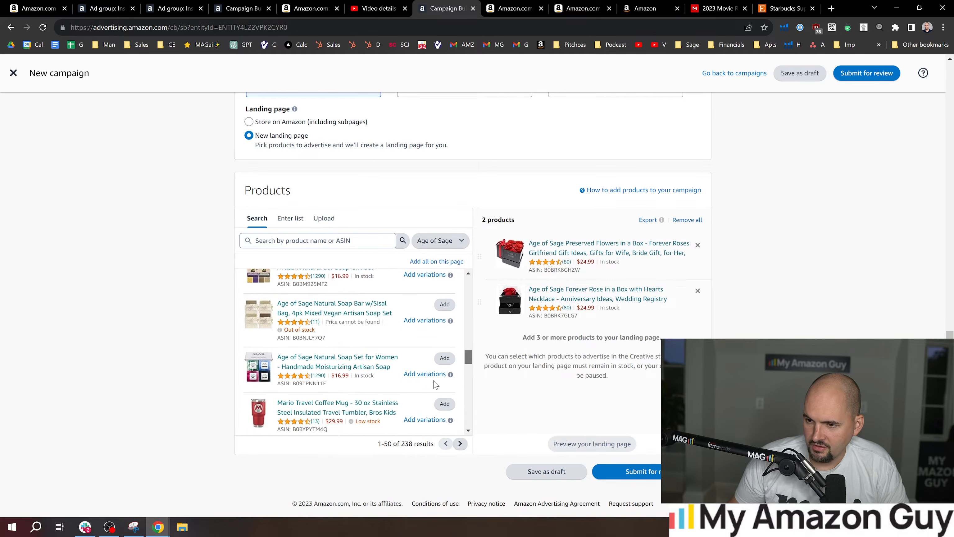
pyautogui.scroll(-3, 429, 393)
pyautogui.scroll(2, 296, 269)
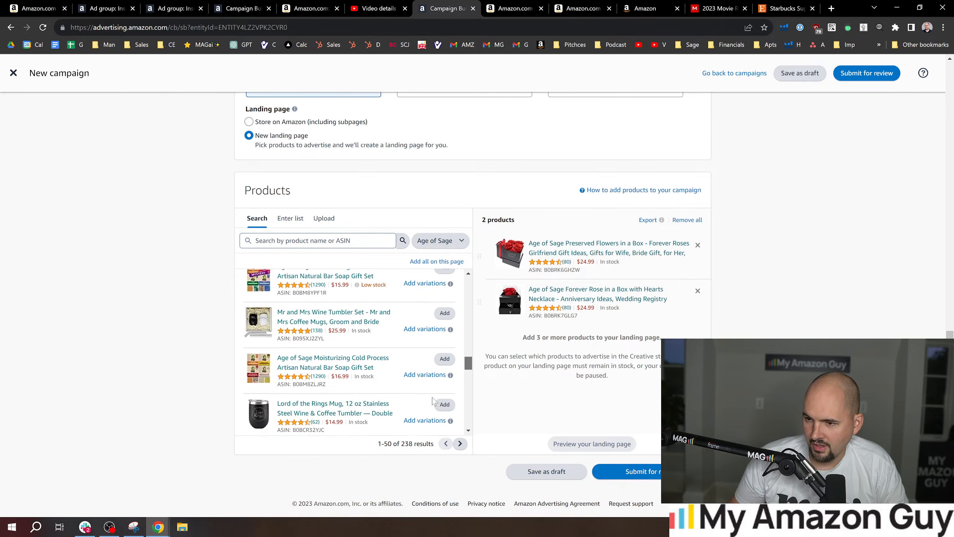
pyautogui.write('her')
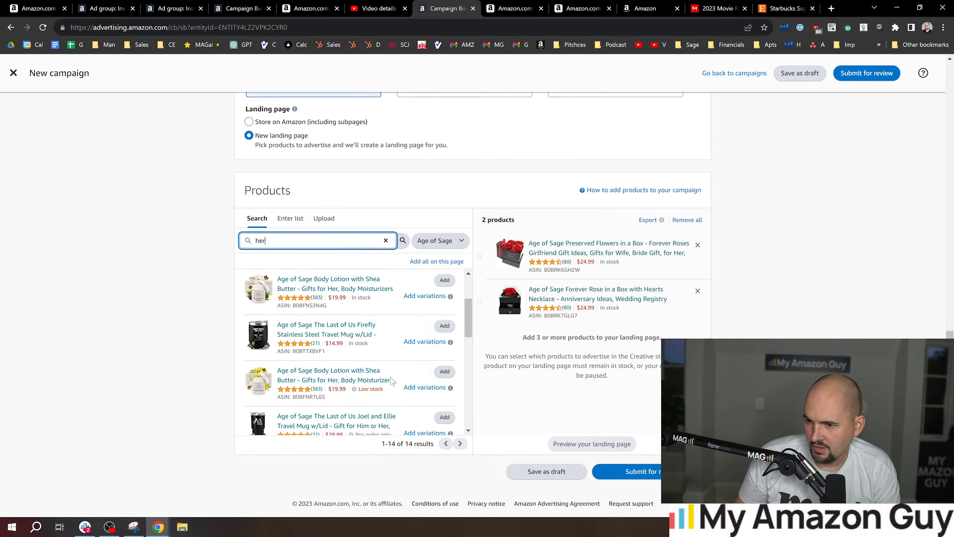
pyautogui.click(444, 371)
# Look through the rest of the "her" product results for more gift items
pyautogui.scroll(-2, 376, 372)
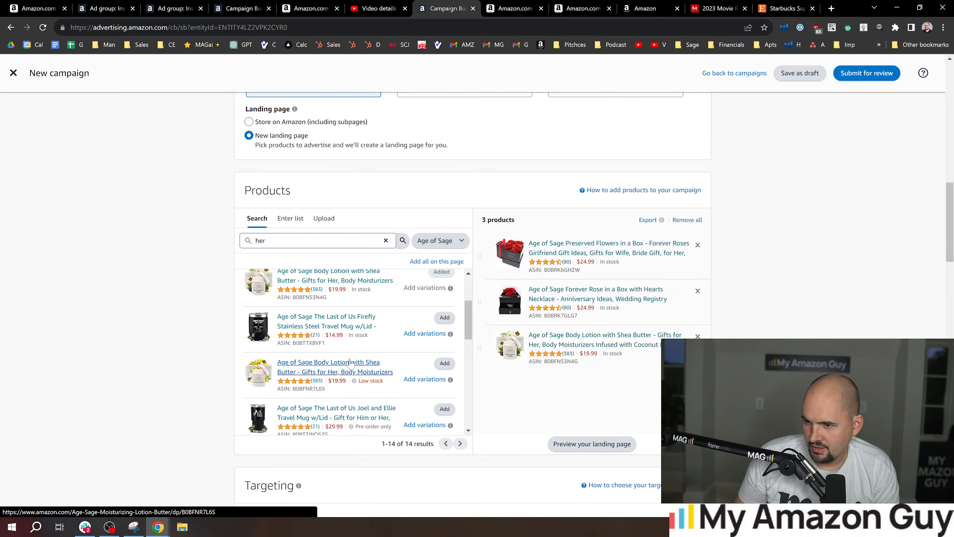
pyautogui.scroll(-1, 355, 356)
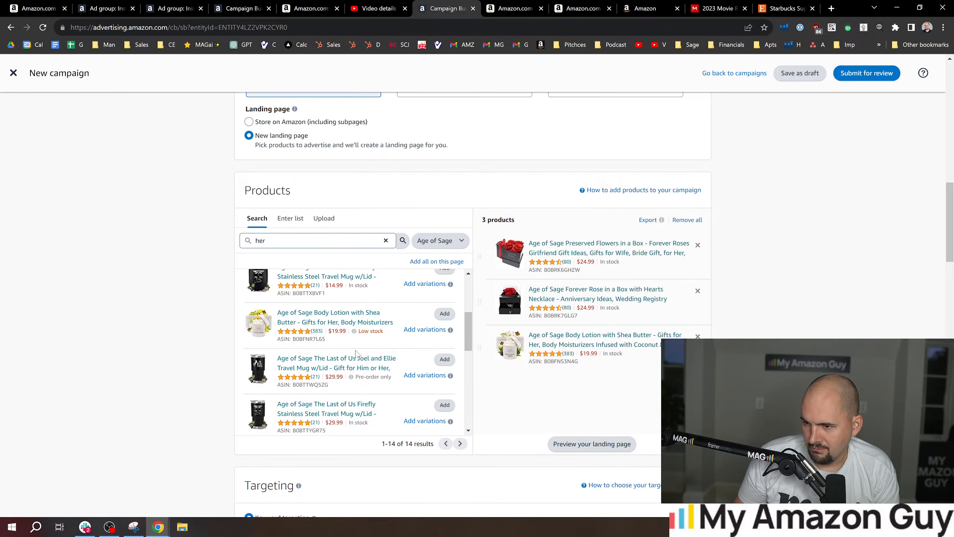
pyautogui.scroll(-3, 355, 353)
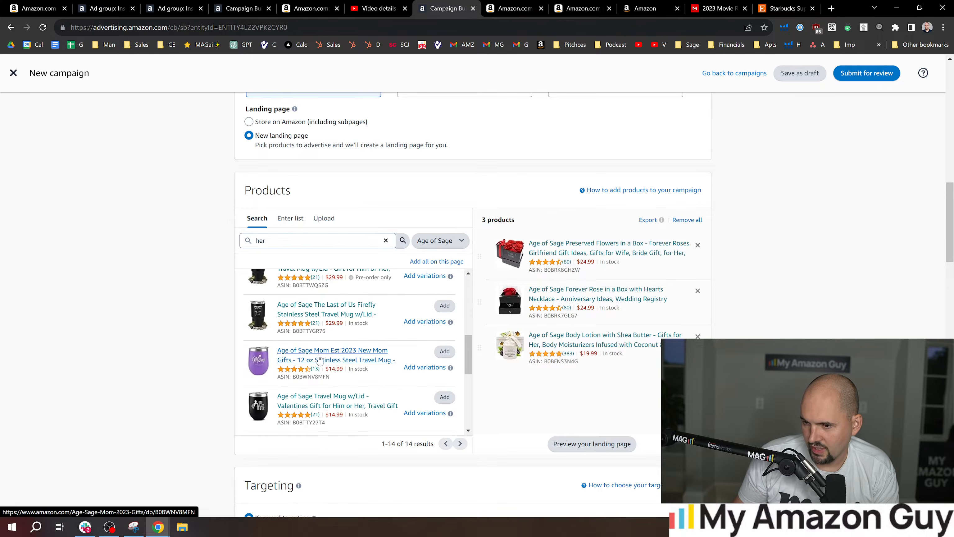
pyautogui.scroll(-1, 317, 357)
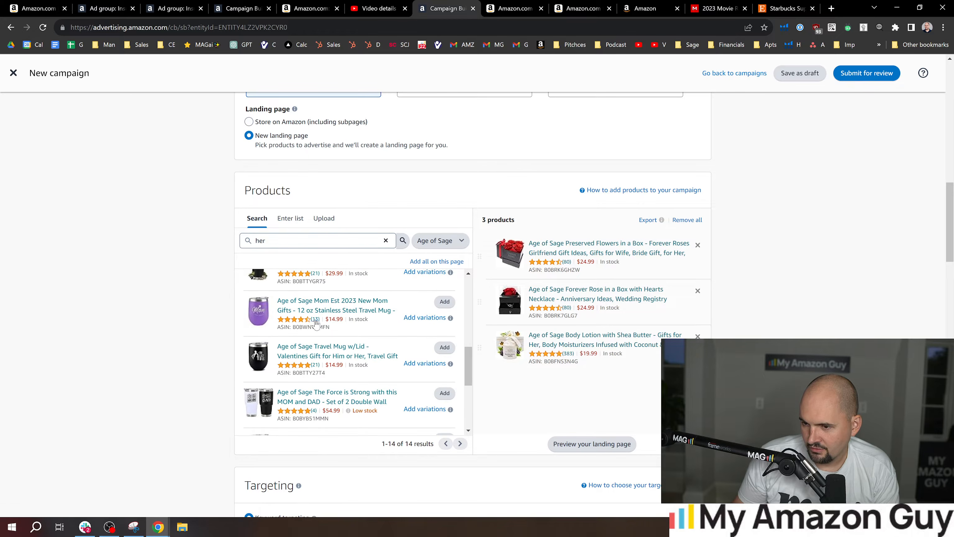
pyautogui.scroll(-4, 316, 322)
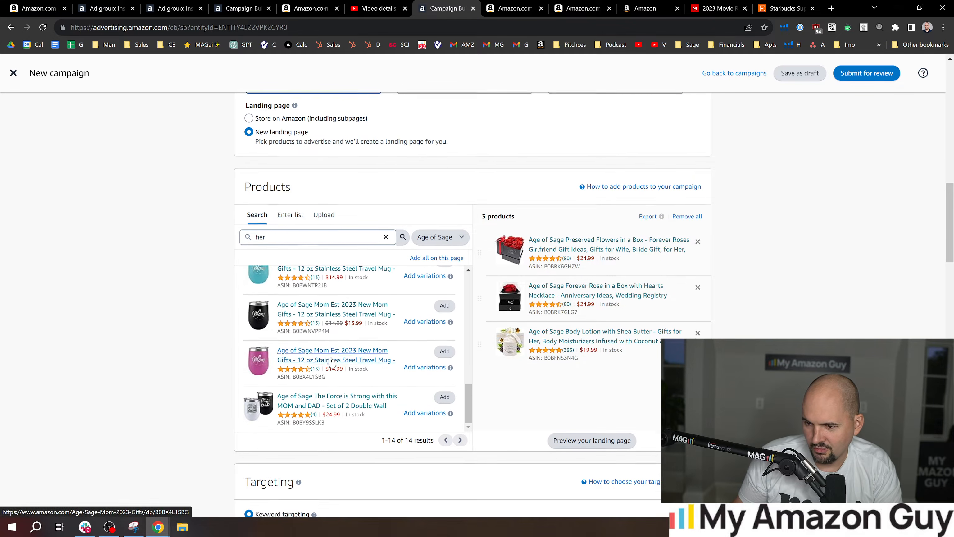
pyautogui.scroll(-3, 331, 361)
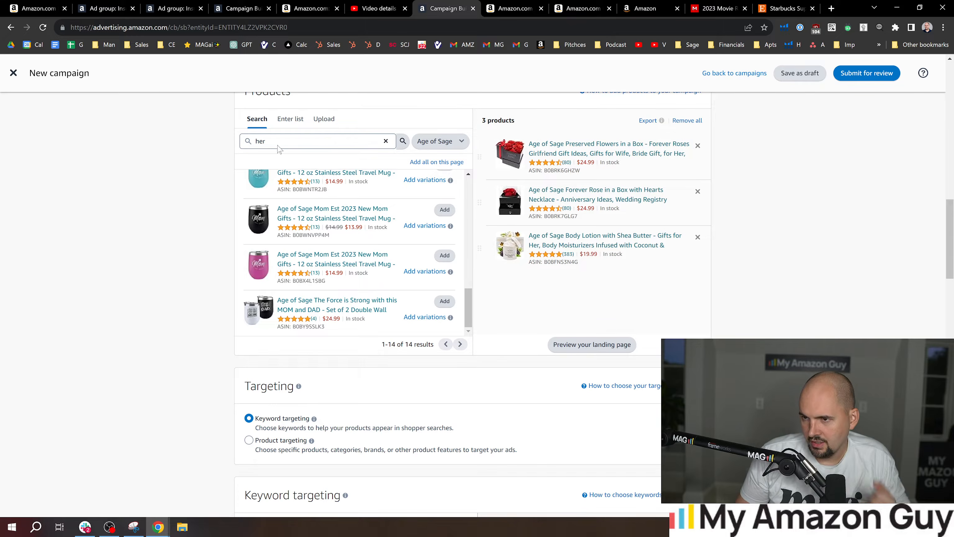
# Add the Grogu Star Wars Tumbler and Spooky Starbucks Wine Tumbler, plus the Moisturizing Cold Process Soap Gift Set found by searching "damsel"
pyautogui.click(265, 141)
pyautogui.scroll(4, 295, 270)
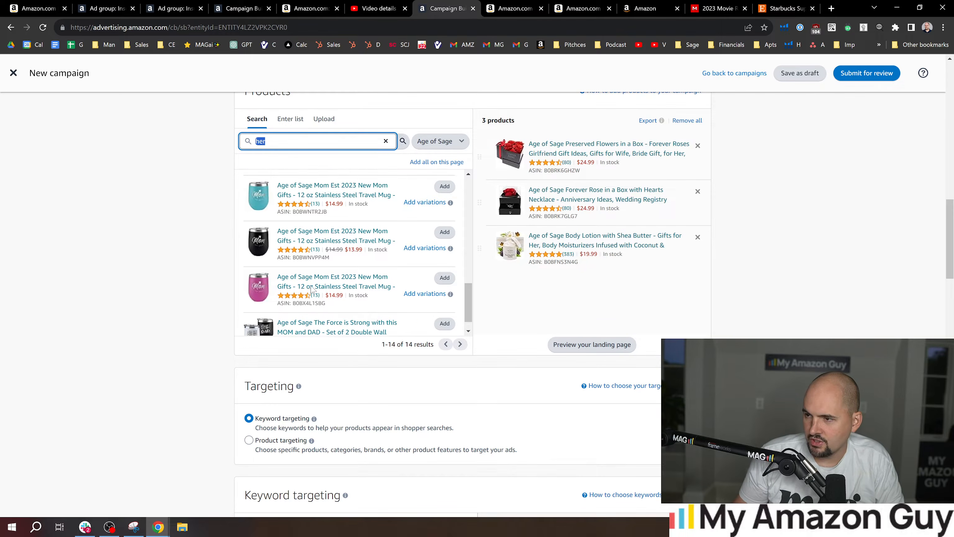
pyautogui.press('BackSpace')
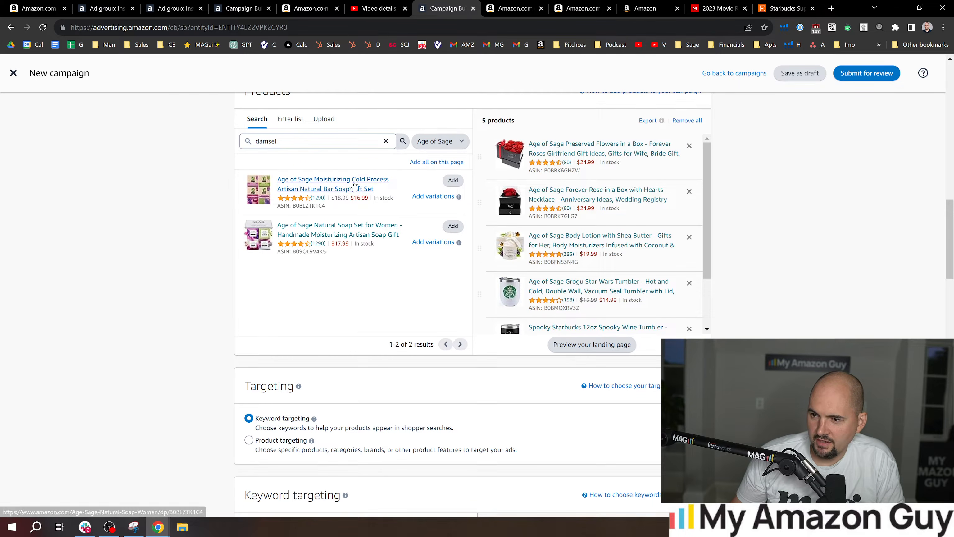
pyautogui.click(453, 181)
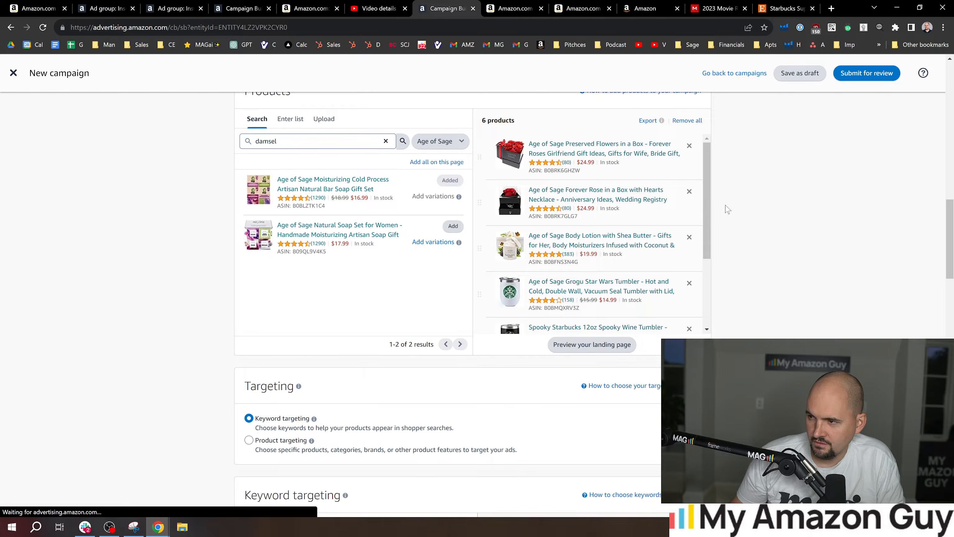
# Open the added Cold Process Soap Gift Set's product page in a new tab and look at its scent variations
pyautogui.moveTo(710, 201); pyautogui.dragTo(699, 255)
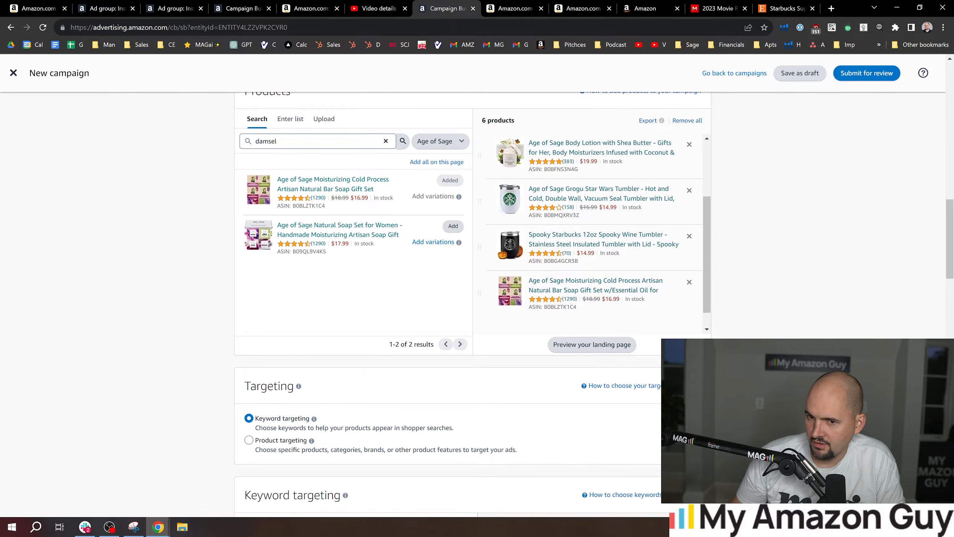
pyautogui.rightClick(570, 287)
pyautogui.click(601, 292)
pyautogui.click(474, 4)
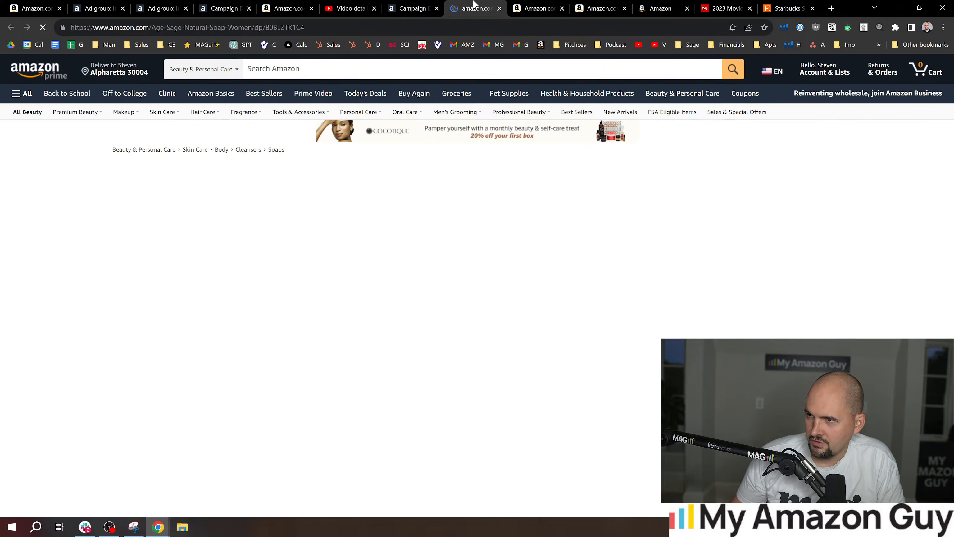
pyautogui.scroll(-1, 559, 312)
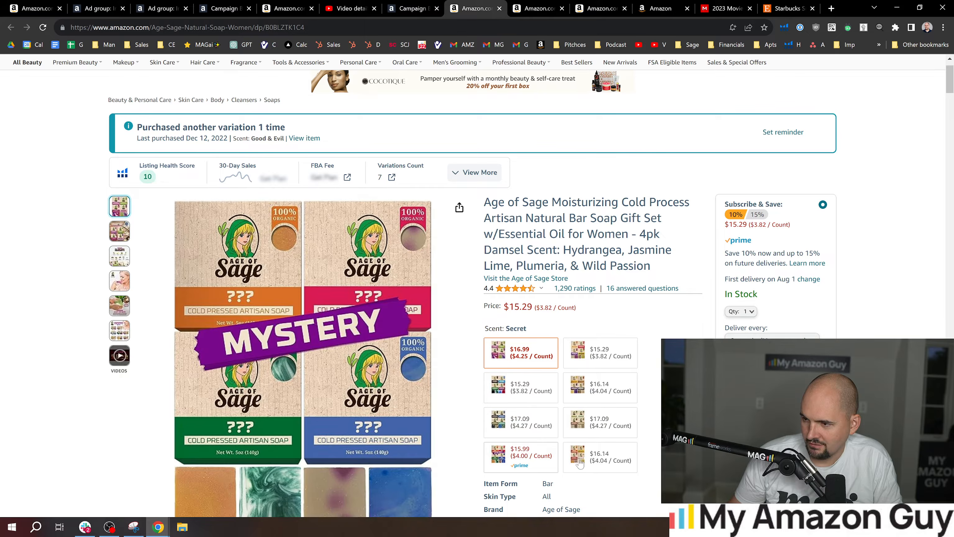
pyautogui.click(591, 463)
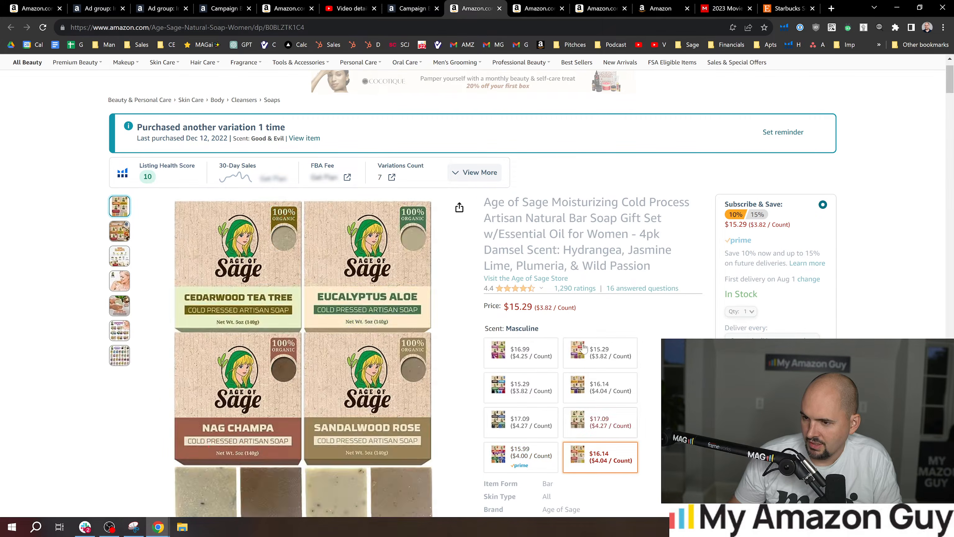
# Select the soap gift set's Victorian scent on its product page, and add that variation to the campaign by its ASIN, B0BM8ZLJRZ
pyautogui.click(412, 8)
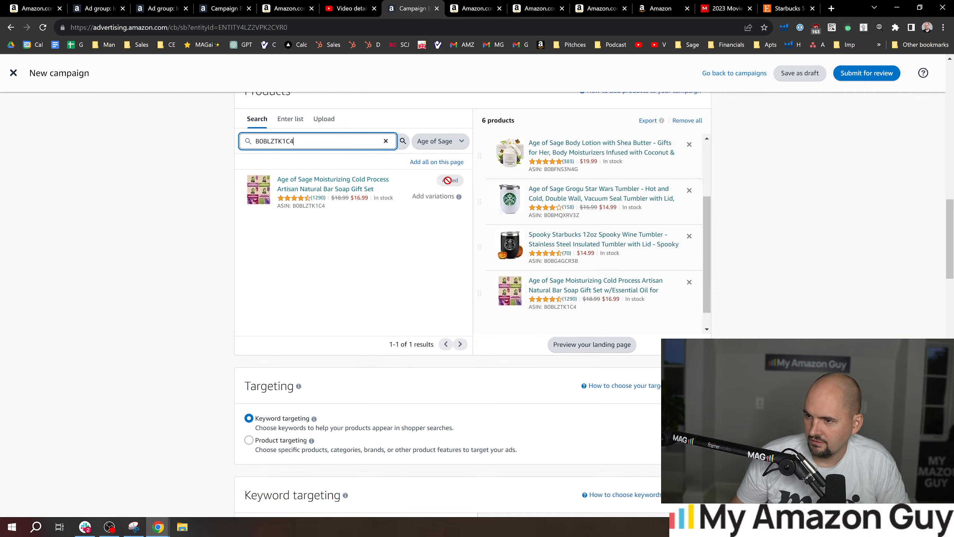
pyautogui.scroll(-1, 593, 218)
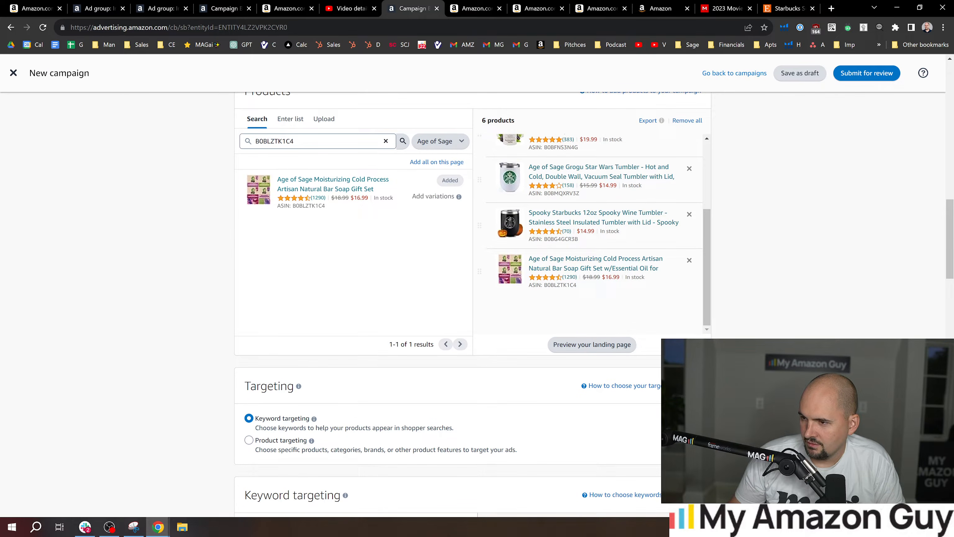
pyautogui.click(468, 5)
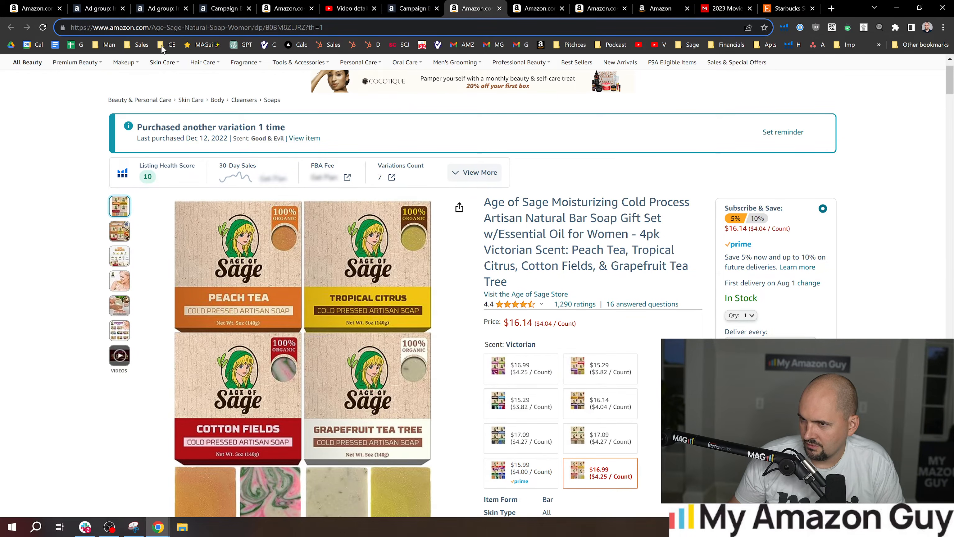
pyautogui.click(413, 7)
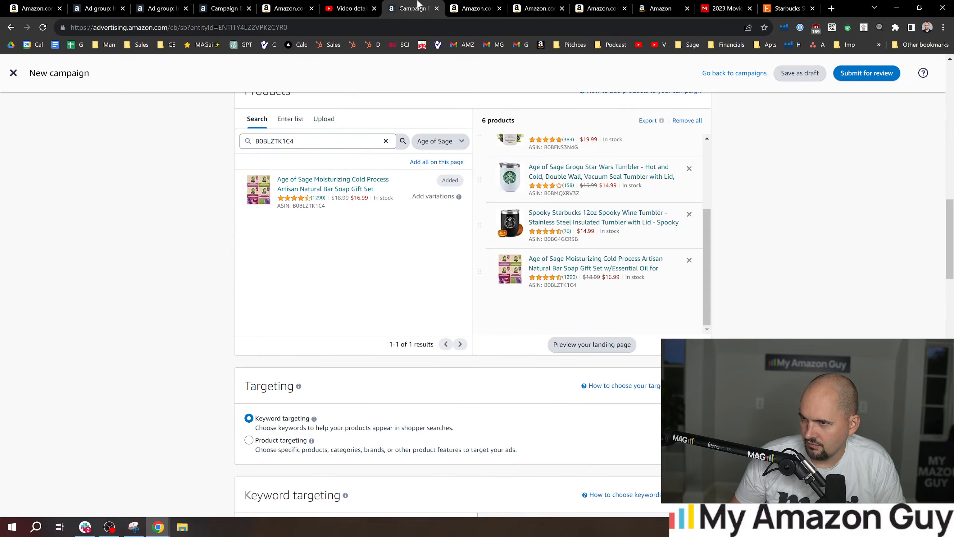
pyautogui.tripleClick(339, 141)
pyautogui.write('B0BM8ZLJRZ')
pyautogui.press('Return')
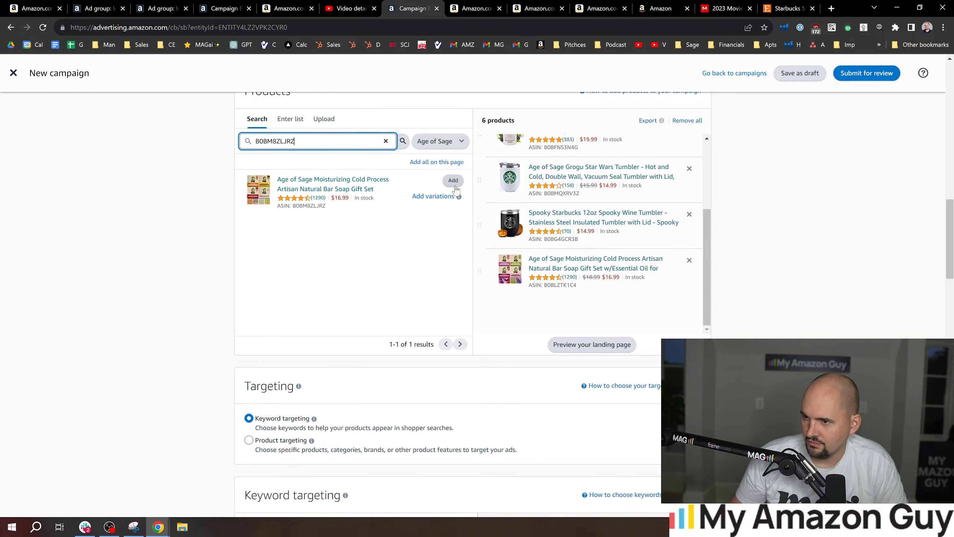
pyautogui.click(450, 180)
pyautogui.scroll(-1, 488, 199)
# Search the products for "artisan soap" and add the Age of Sage Natural Soap Set for Women, ASIN B09C6N41QY
pyautogui.tripleClick(319, 141)
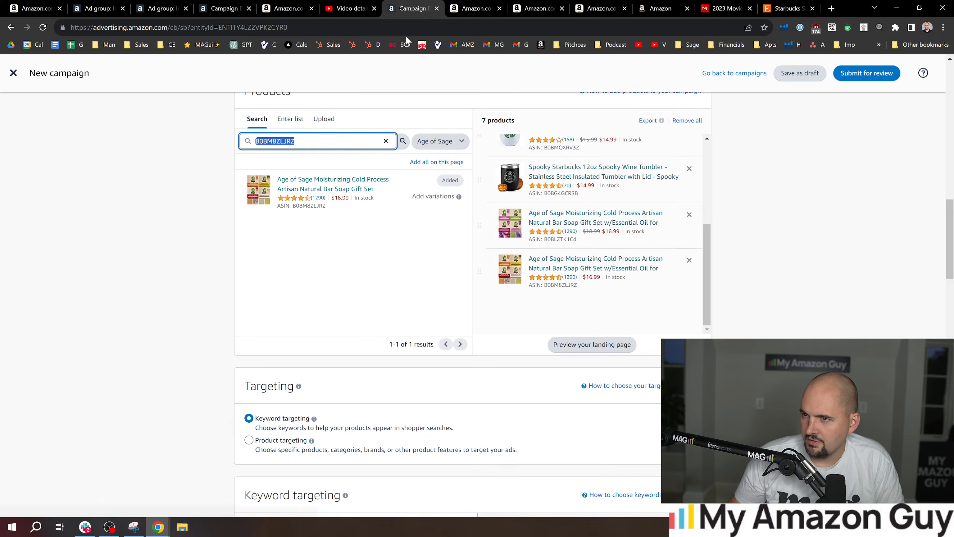
pyautogui.write('artisan soap')
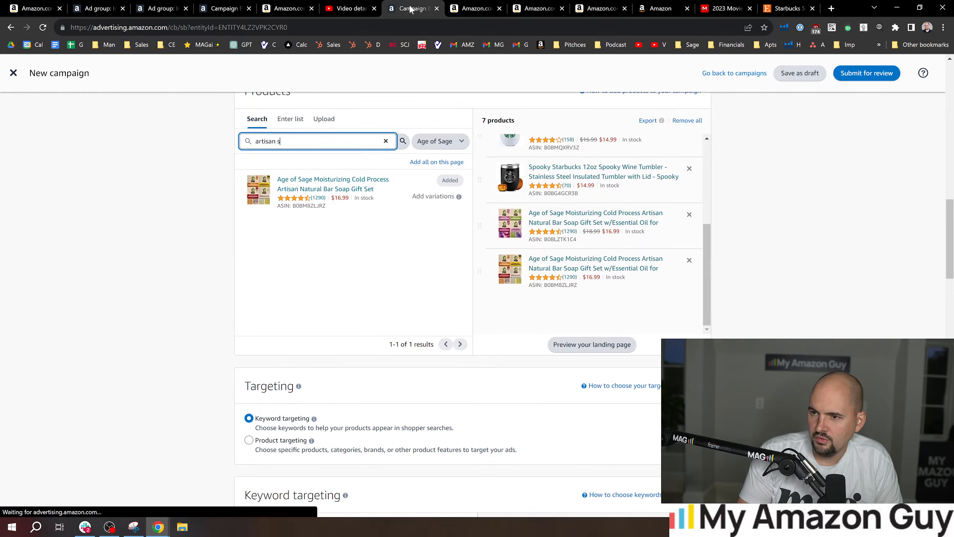
pyautogui.press('Return')
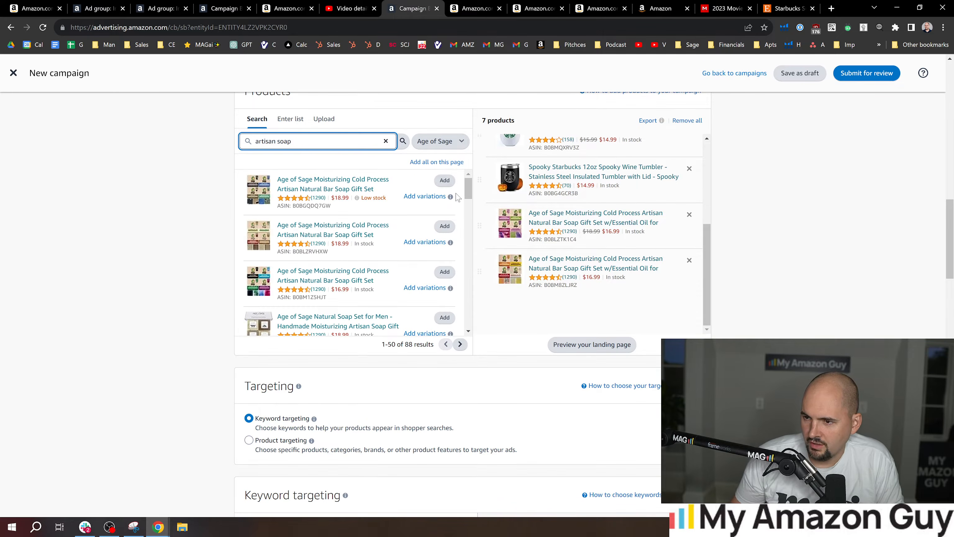
pyautogui.moveTo(469, 192); pyautogui.dragTo(482, 209)
pyautogui.click(444, 236)
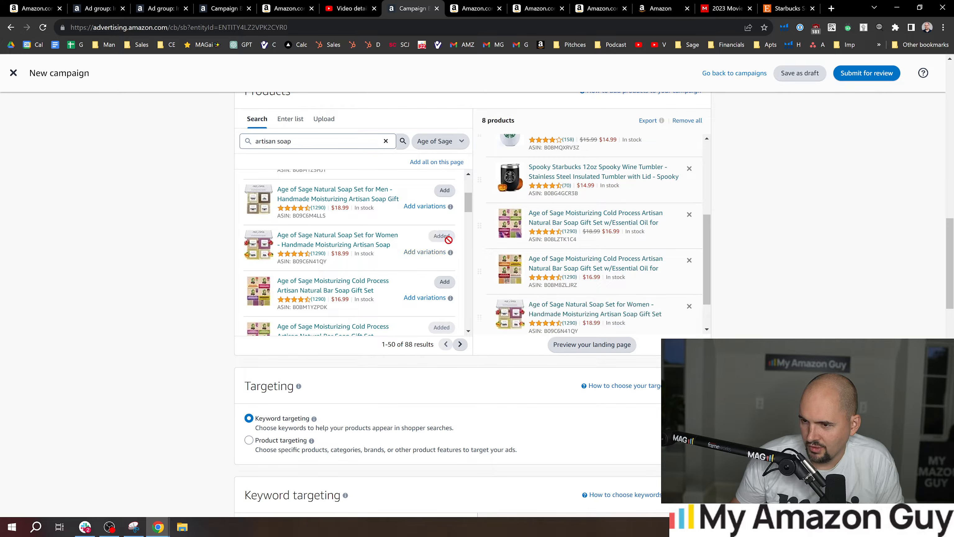
# Clear the product search and add the Age of Sage Hogwarts Stainless Steel Tumbler from the second page of all products
pyautogui.moveTo(468, 207); pyautogui.dragTo(475, 245)
pyautogui.click(385, 141)
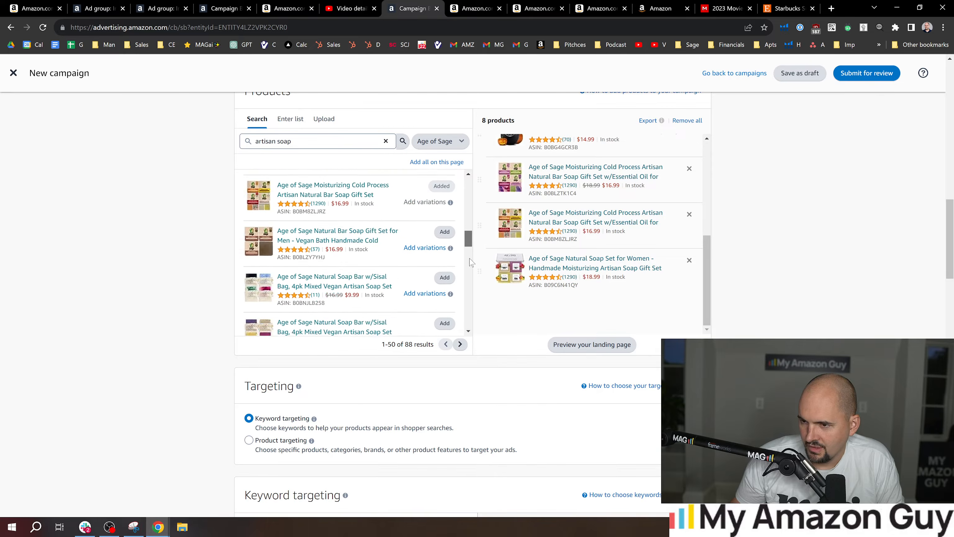
pyautogui.moveTo(466, 190)
pyautogui.mouseDown()
pyautogui.moveTo(479, 285)
pyautogui.moveTo(449, 398)
pyautogui.mouseUp()
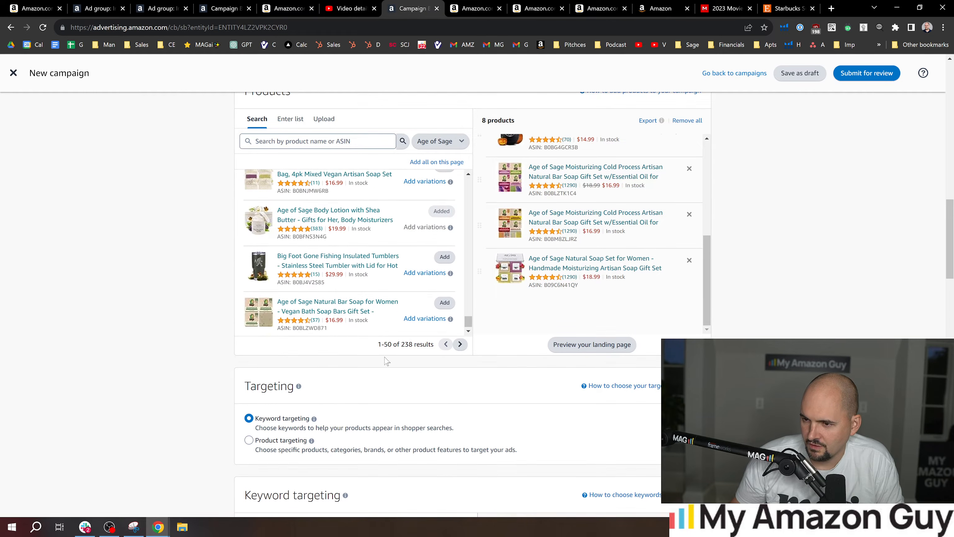
pyautogui.scroll(-2, 385, 360)
pyautogui.click(460, 245)
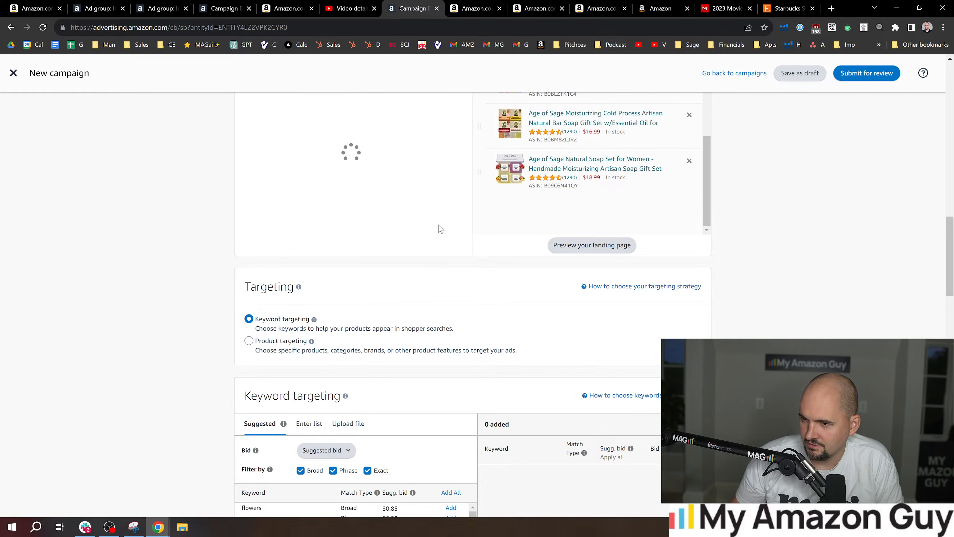
pyautogui.scroll(4, 350, 362)
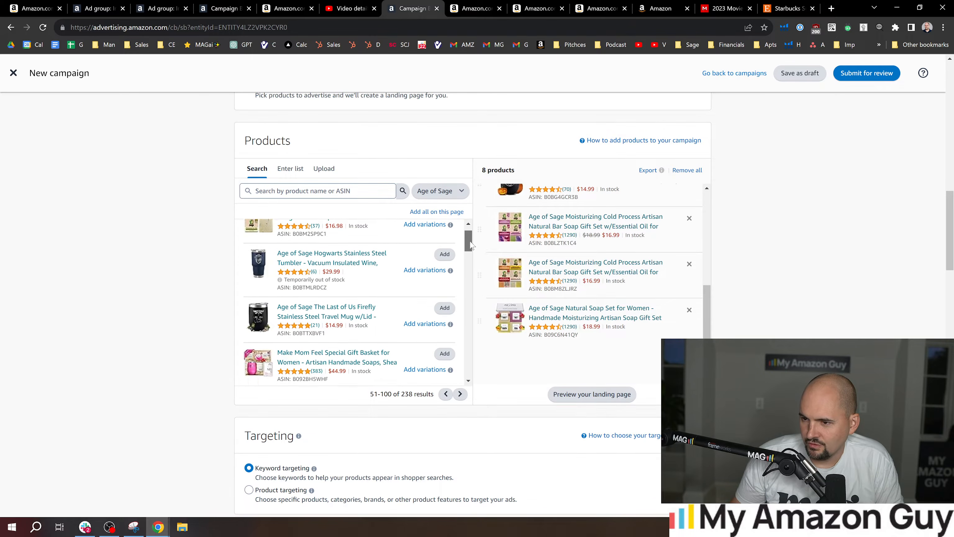
pyautogui.click(445, 248)
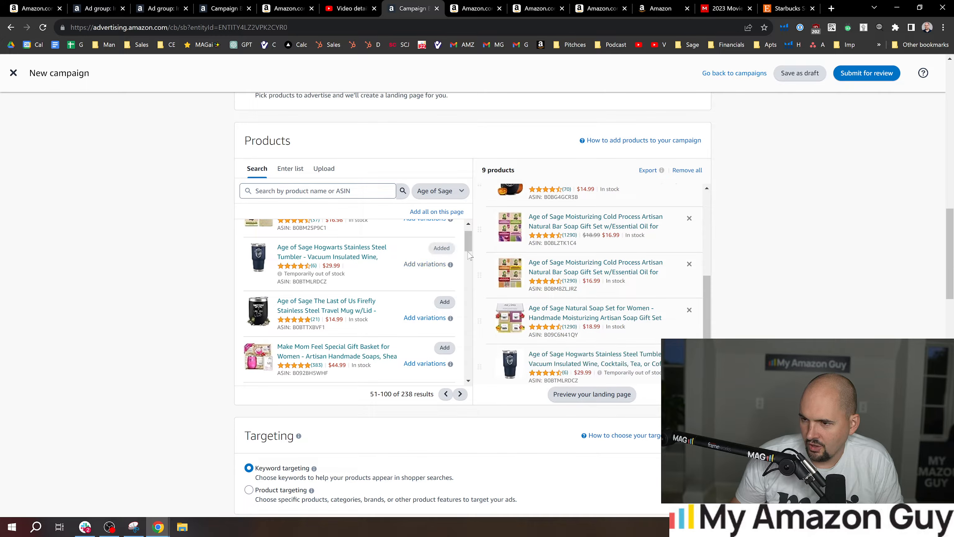
# Add the black Age of Sage TLOZ 30 oz Stainless Steel Tumbler, ASIN B0BYZRKS52, to the campaign
pyautogui.moveTo(468, 242); pyautogui.dragTo(471, 290)
pyautogui.scroll(-8, 457, 319)
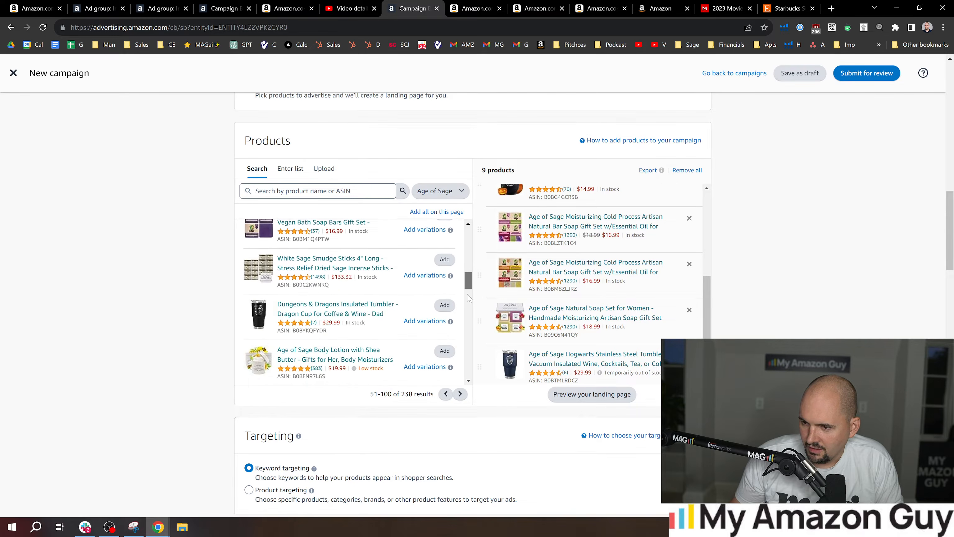
pyautogui.scroll(-3, 455, 321)
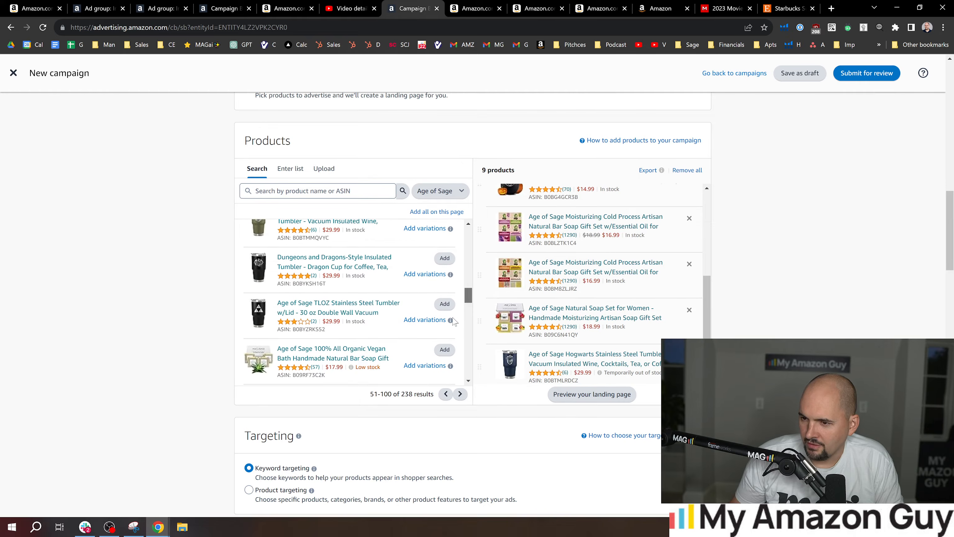
pyautogui.click(438, 252)
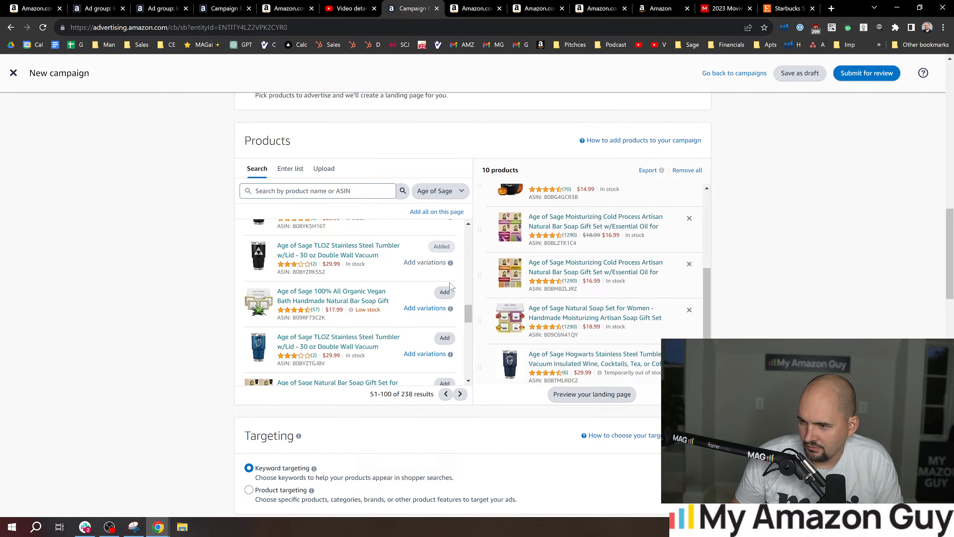
# Add the Age of Sage The Last of Us Joel and Ellie Travel Mug to the campaign
pyautogui.scroll(-2, 467, 315)
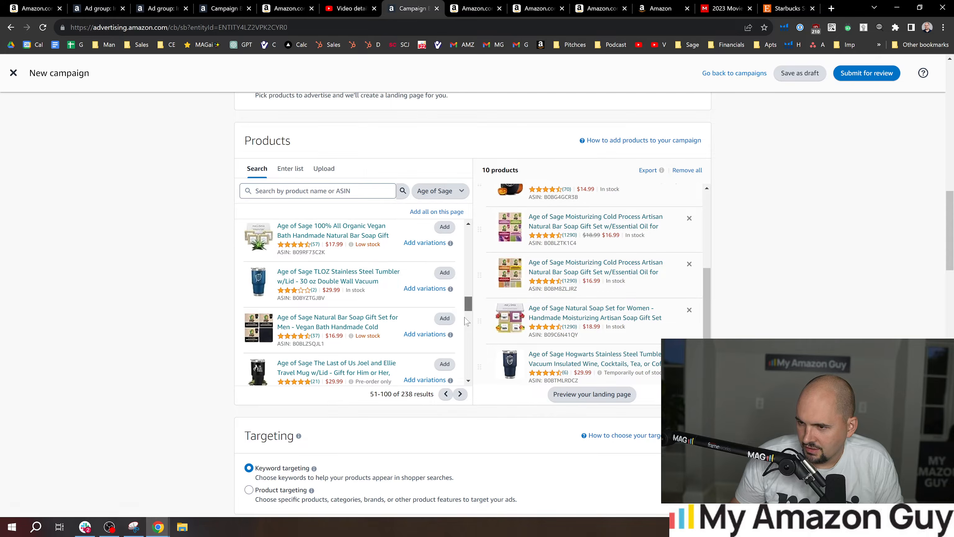
pyautogui.rightClick(351, 278)
pyautogui.press('Escape')
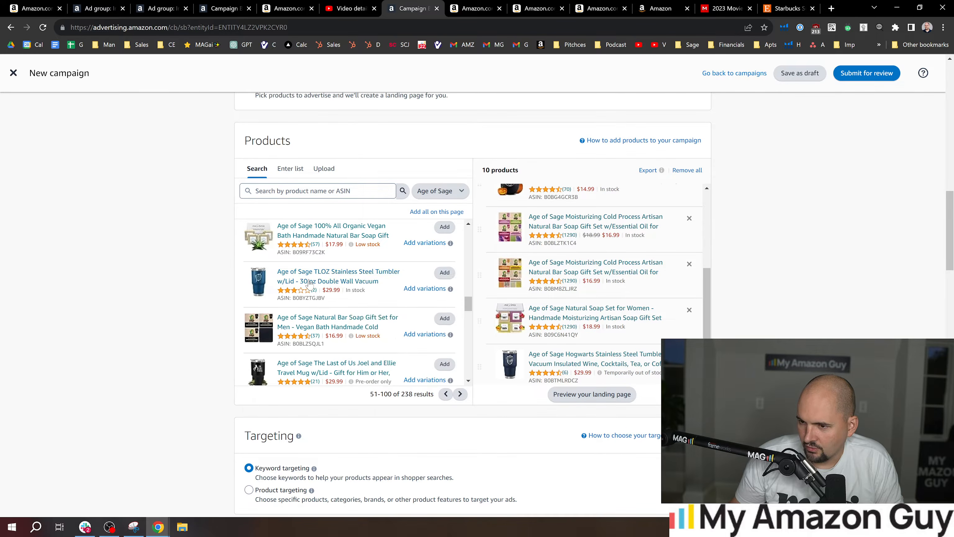
pyautogui.scroll(-3, 327, 342)
pyautogui.scroll(-1, 335, 343)
pyautogui.scroll(1, 351, 326)
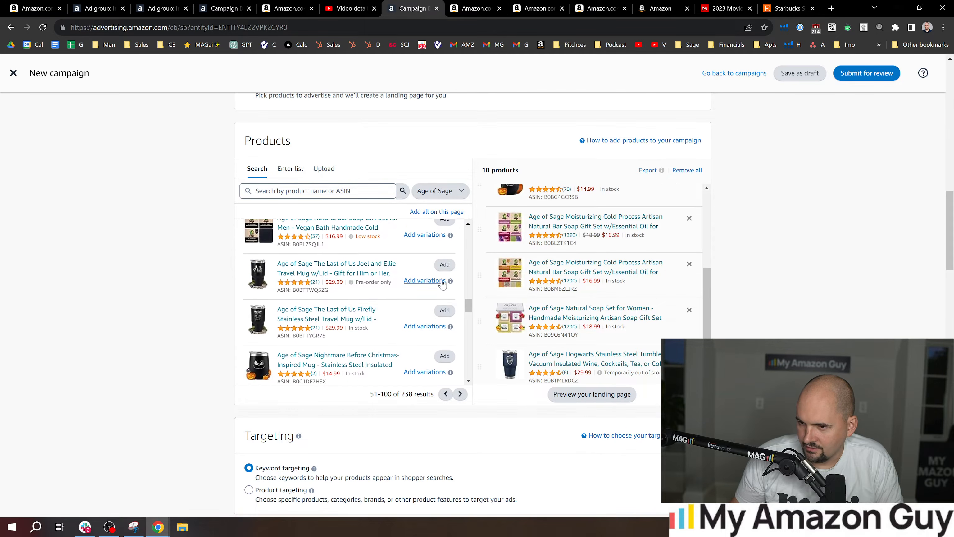
pyautogui.click(445, 266)
# Add the Age of Sage Nightmare Before Christmas-Inspired Mug, ASIN B0C1D9XKFS, to the campaign
pyautogui.scroll(5, 469, 331)
pyautogui.scroll(-3, 468, 338)
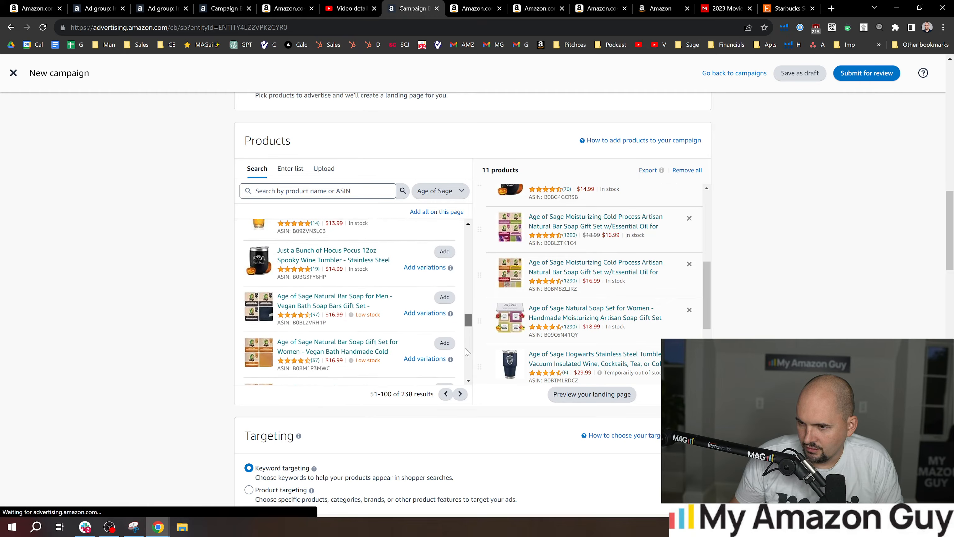
pyautogui.scroll(3, 468, 349)
pyautogui.scroll(-5, 466, 347)
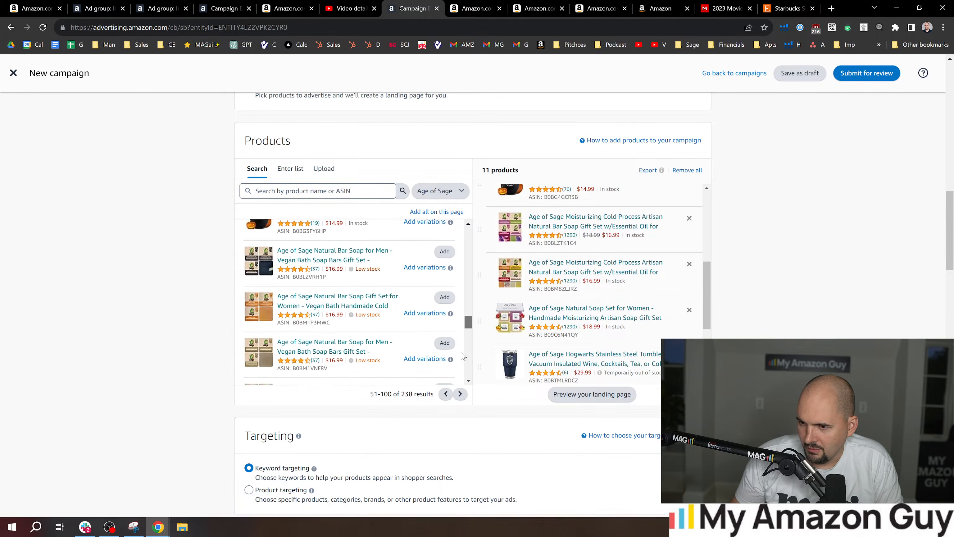
pyautogui.scroll(-1, 458, 372)
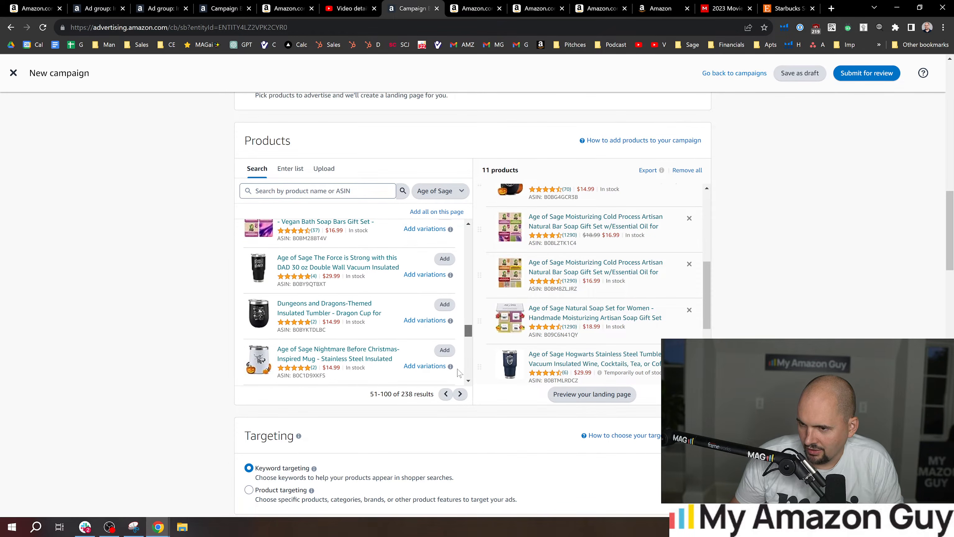
pyautogui.scroll(-3, 360, 320)
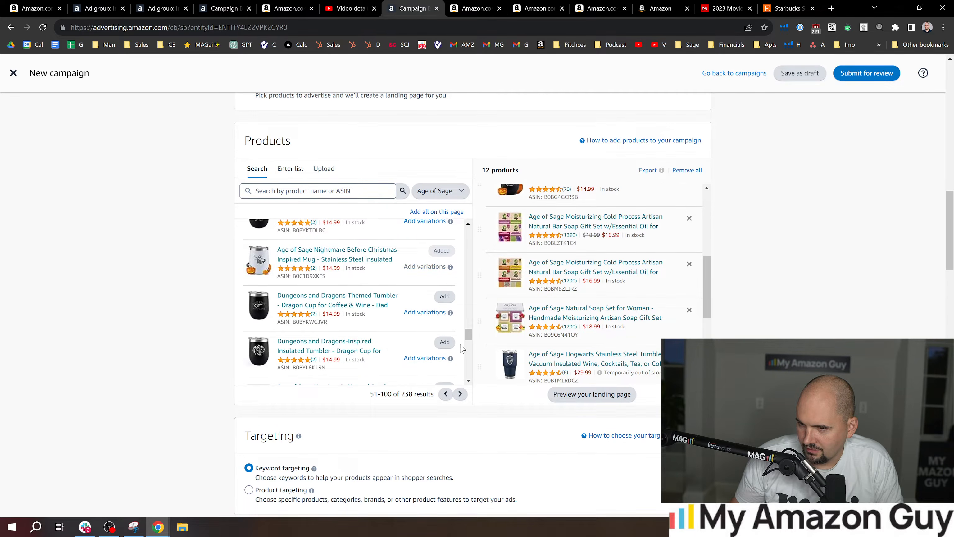
# Go to the third page of product results and add one more gift product to the campaign
pyautogui.scroll(-4, 466, 347)
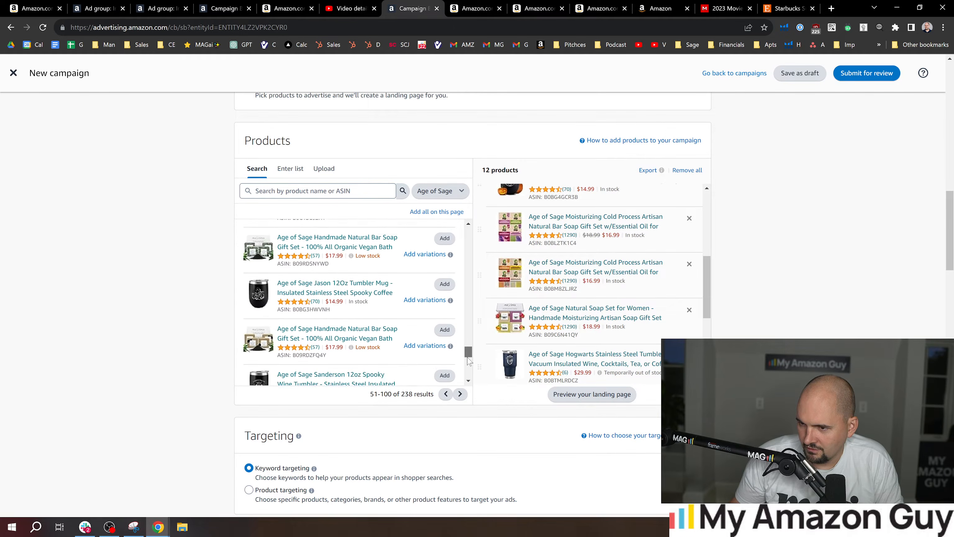
pyautogui.scroll(-5, 470, 361)
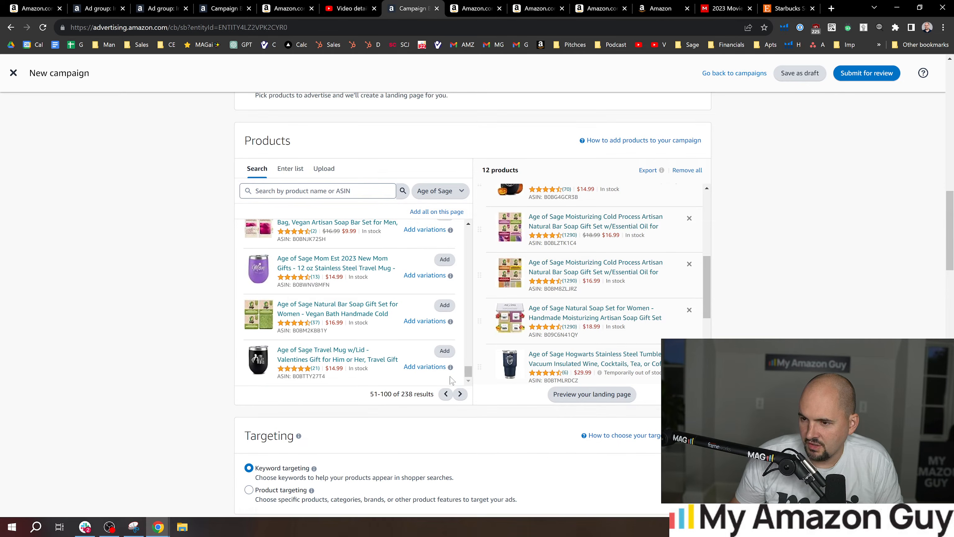
pyautogui.click(459, 395)
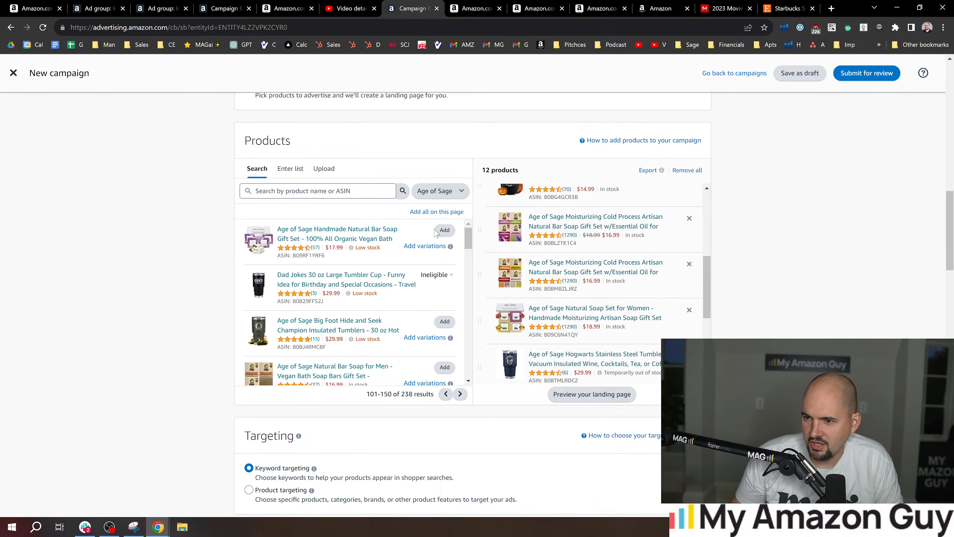
pyautogui.scroll(-10, 463, 234)
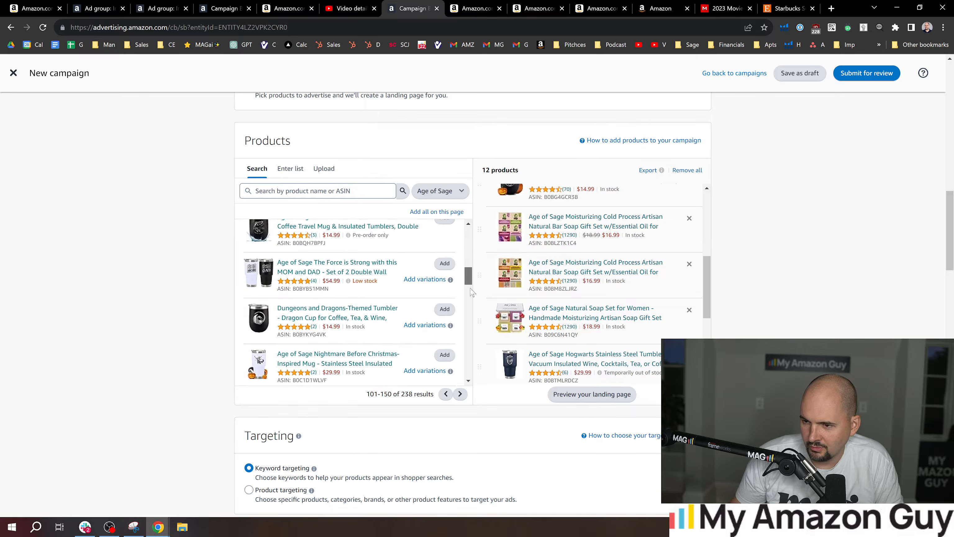
pyautogui.scroll(-2, 470, 297)
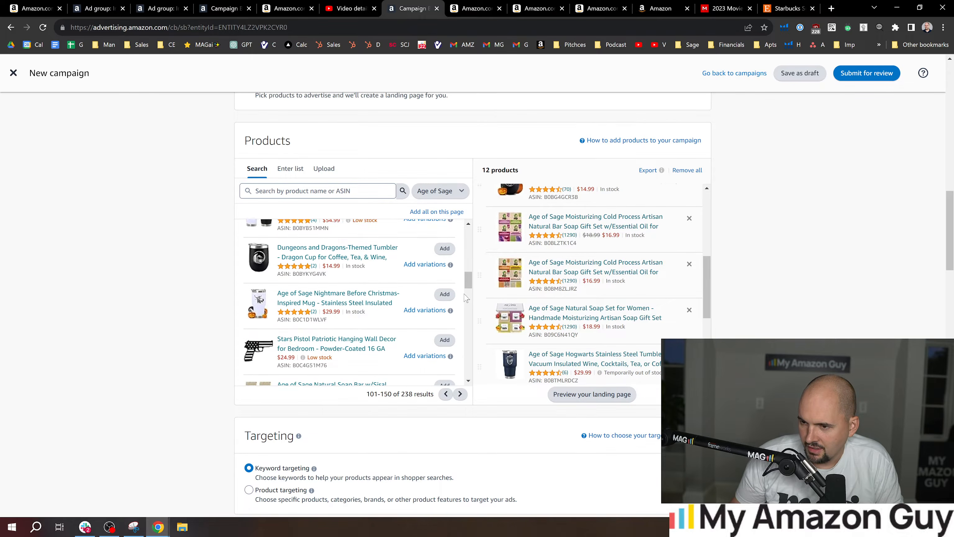
pyautogui.scroll(-6, 413, 320)
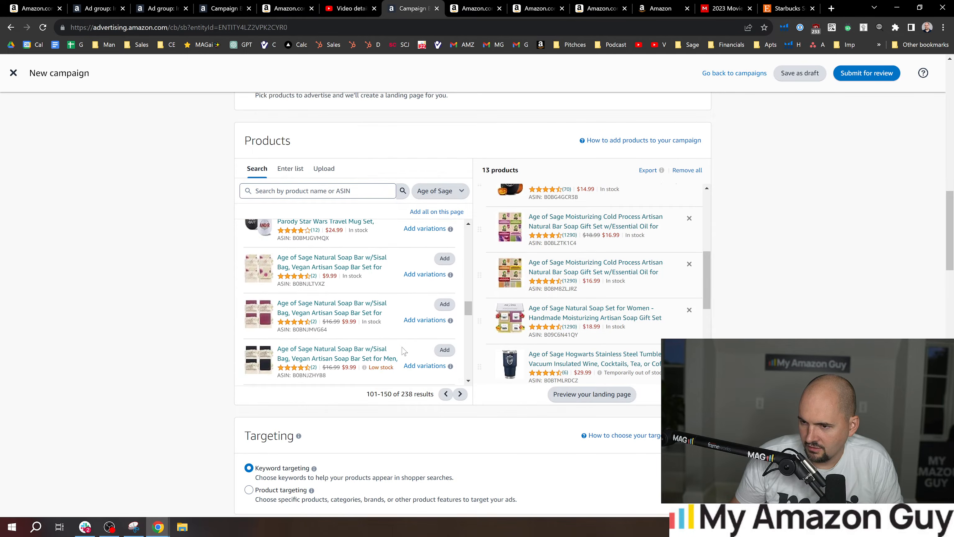
# Enter "gifts for her" as a manually listed keyword with only the Broad match type and add it to the targeting
pyautogui.scroll(-4, 400, 433)
pyautogui.scroll(-5, 400, 433)
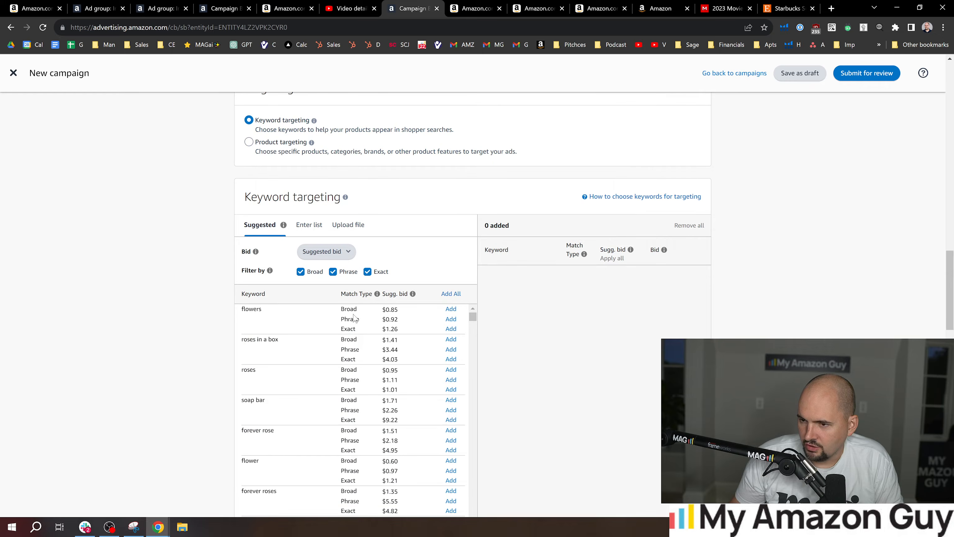
pyautogui.click(316, 227)
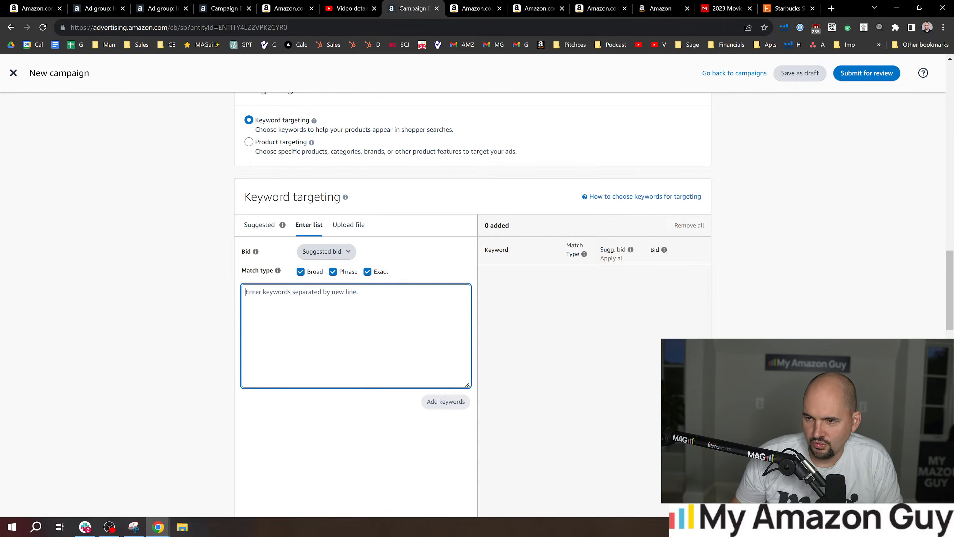
pyautogui.click(333, 272)
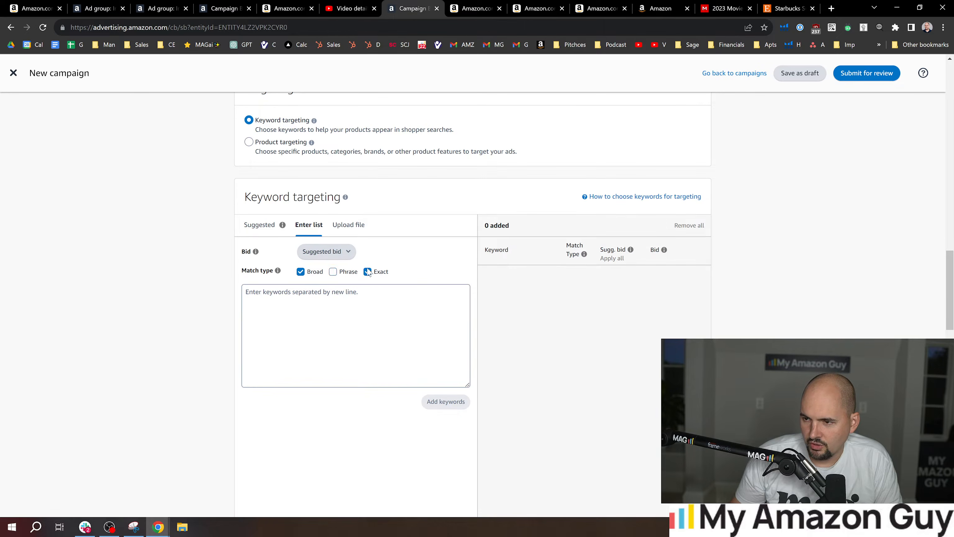
pyautogui.click(379, 274)
pyautogui.click(370, 315)
pyautogui.write('gifts for her')
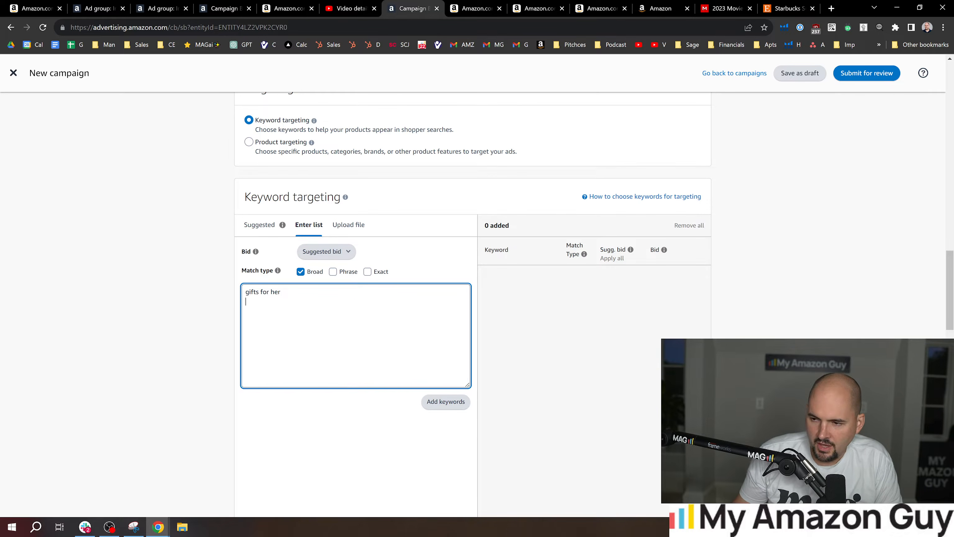
pyautogui.click(444, 402)
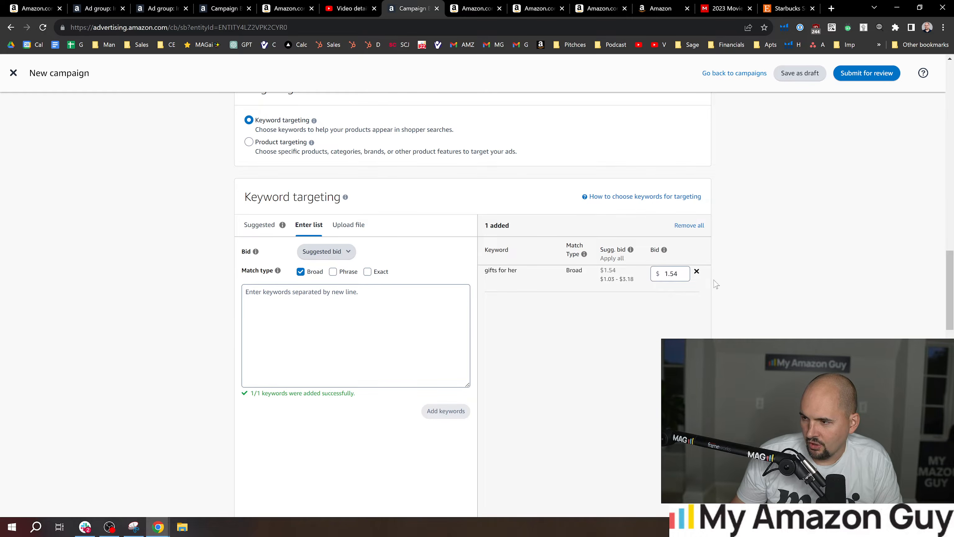
# Look through the suggested broad-match keywords and add "birthday gifts women" at its suggested bid
pyautogui.moveTo(952, 295)
pyautogui.mouseDown()
pyautogui.moveTo(953, 308)
pyautogui.moveTo(953, 291)
pyautogui.mouseUp()
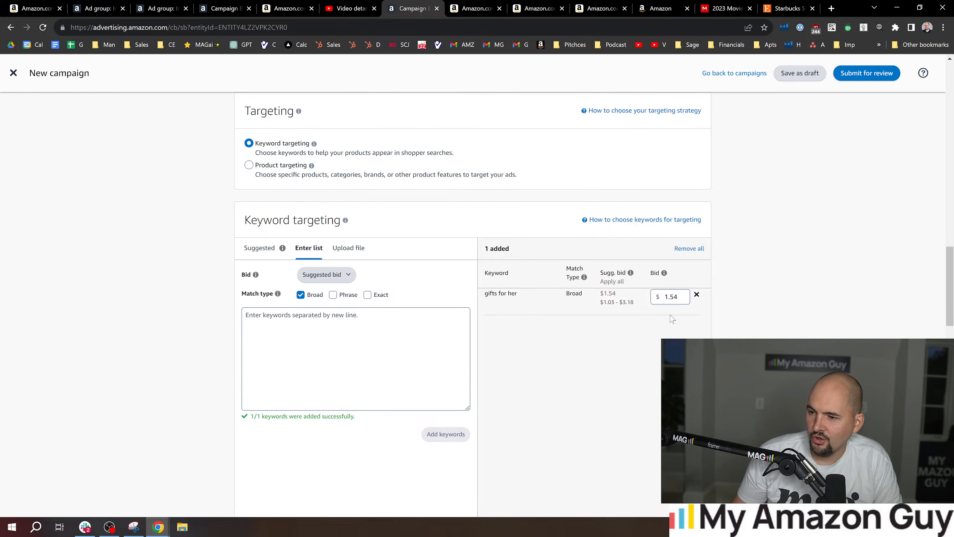
pyautogui.click(259, 230)
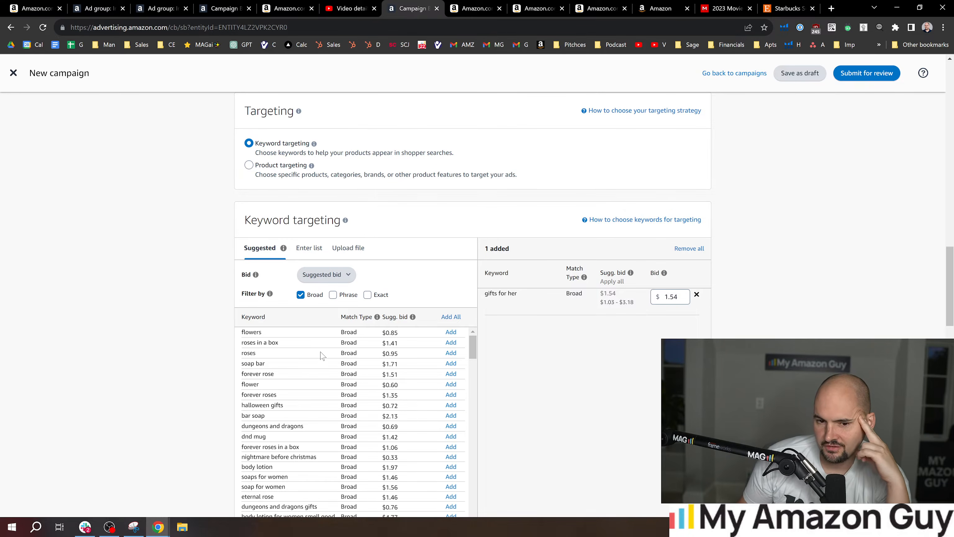
pyautogui.scroll(-2, 342, 417)
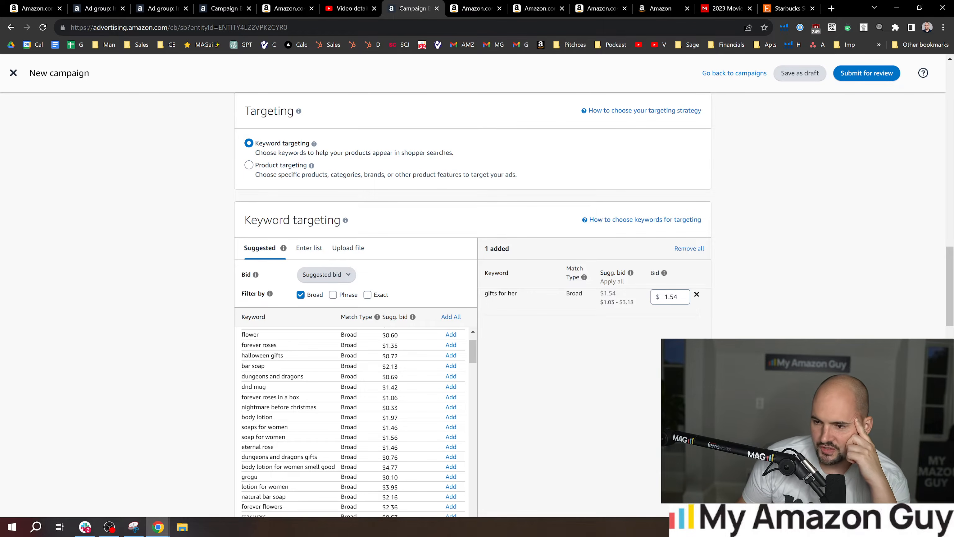
pyautogui.scroll(-2, 308, 411)
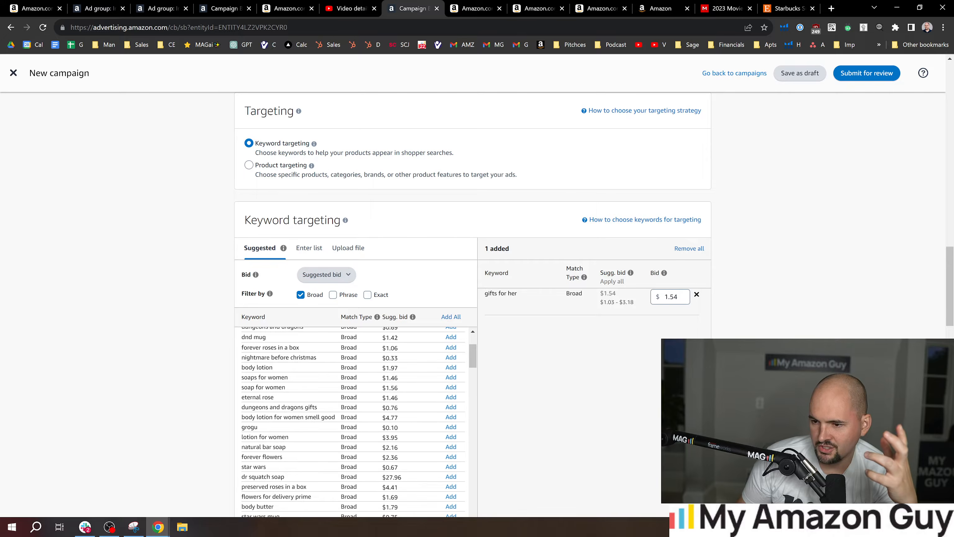
pyautogui.scroll(-2, 311, 410)
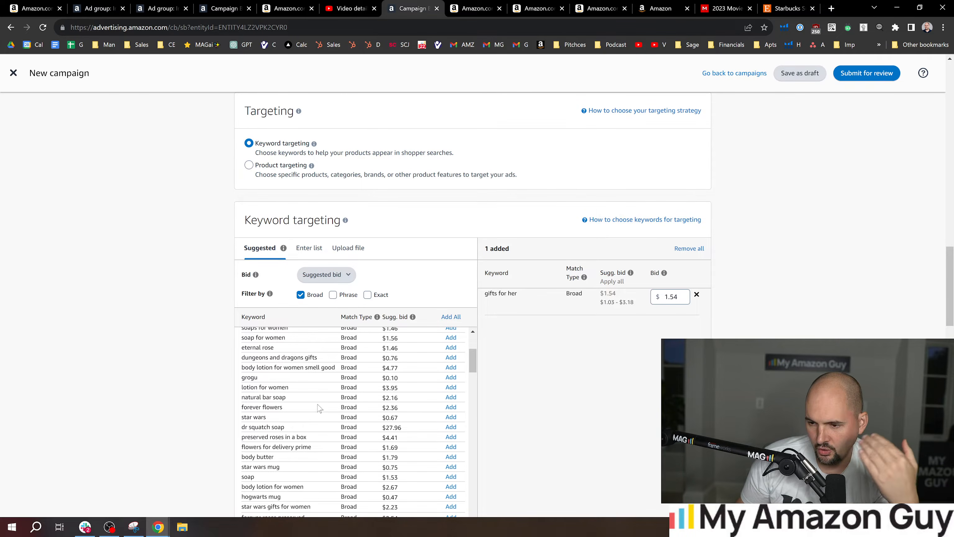
pyautogui.scroll(-6, 324, 426)
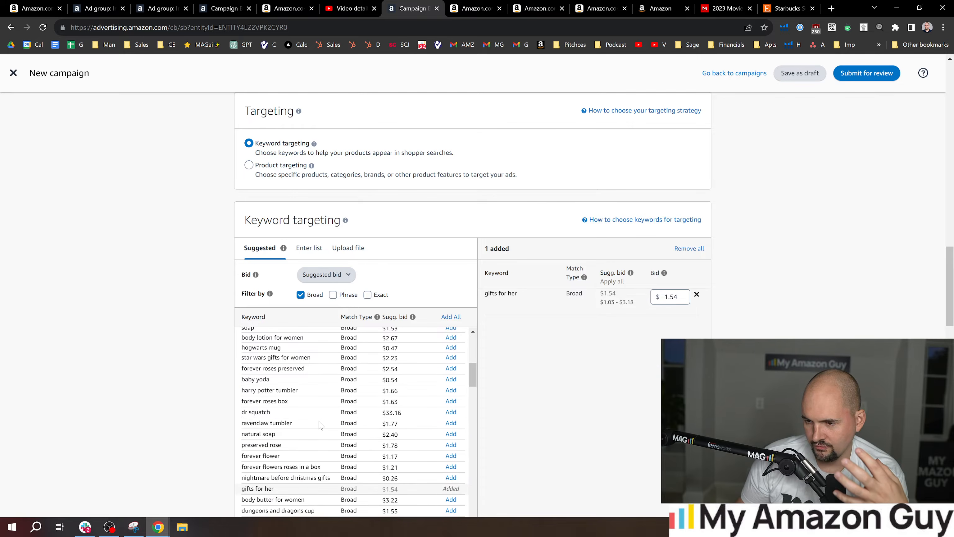
pyautogui.scroll(-2, 296, 415)
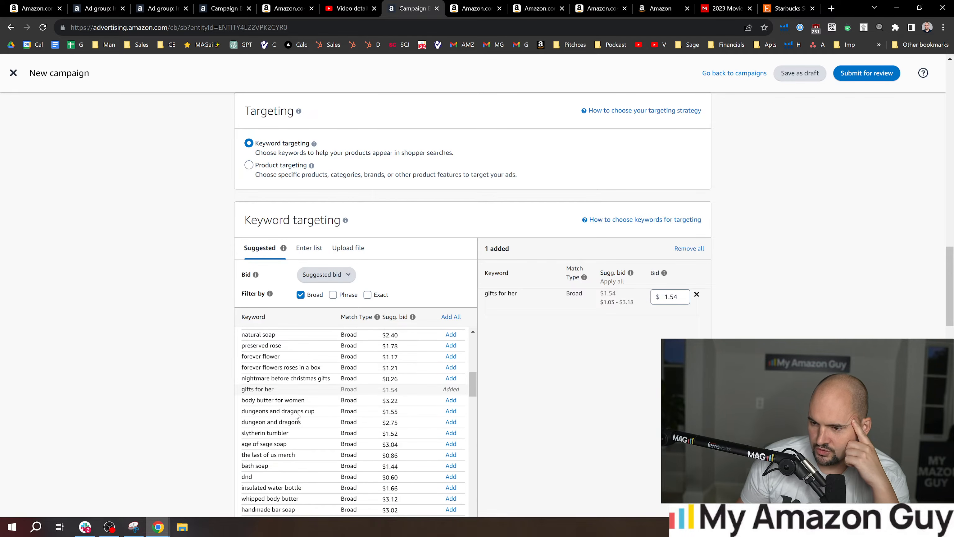
pyautogui.moveTo(274, 390); pyautogui.dragTo(247, 392)
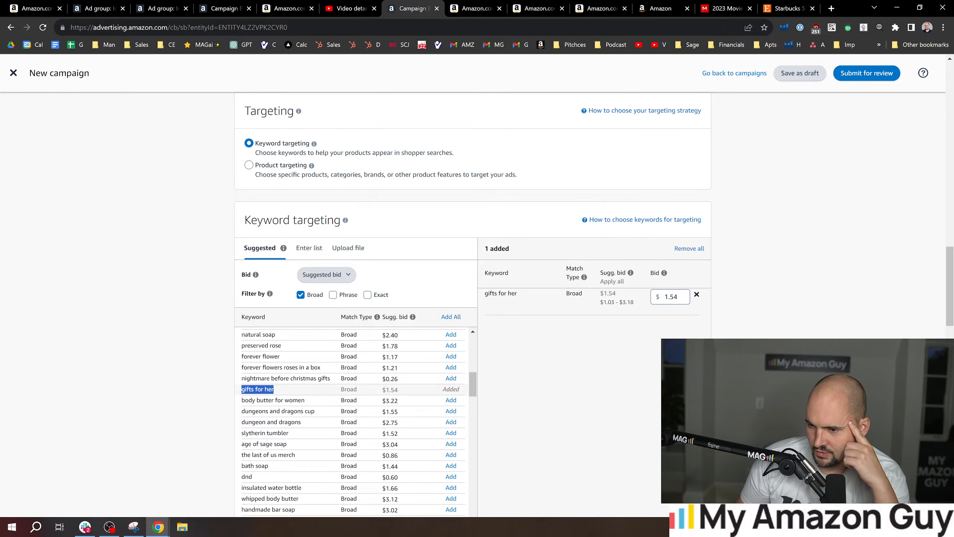
pyautogui.scroll(-1, 323, 444)
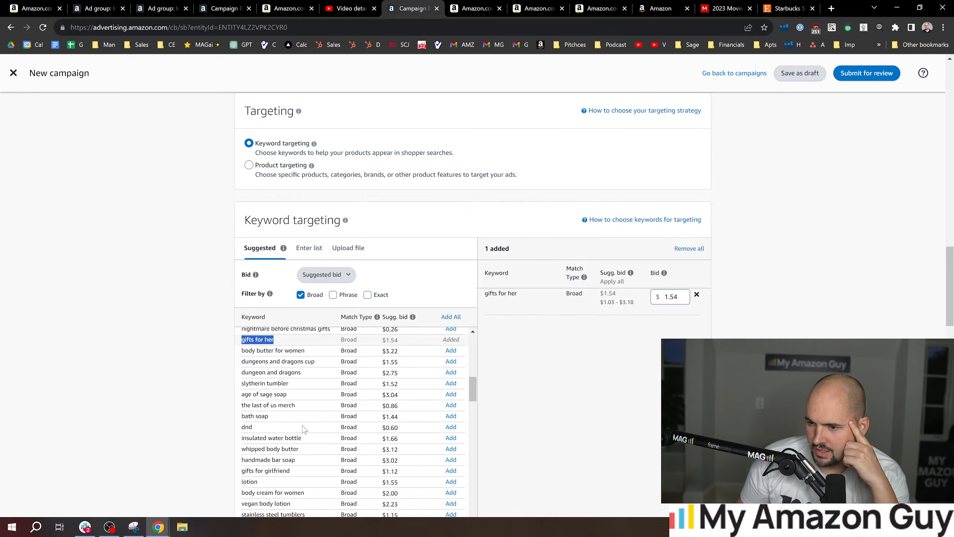
pyautogui.scroll(-3, 303, 429)
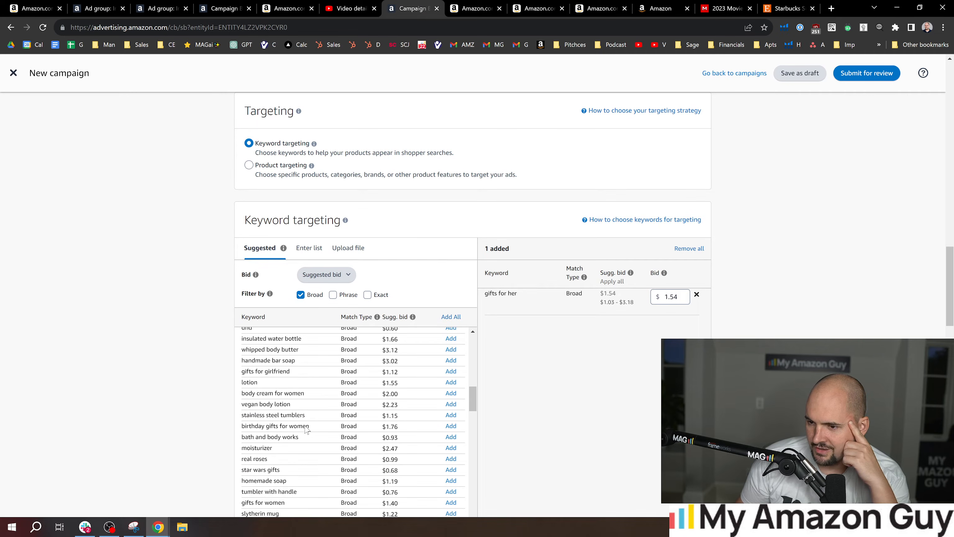
pyautogui.scroll(-3, 309, 431)
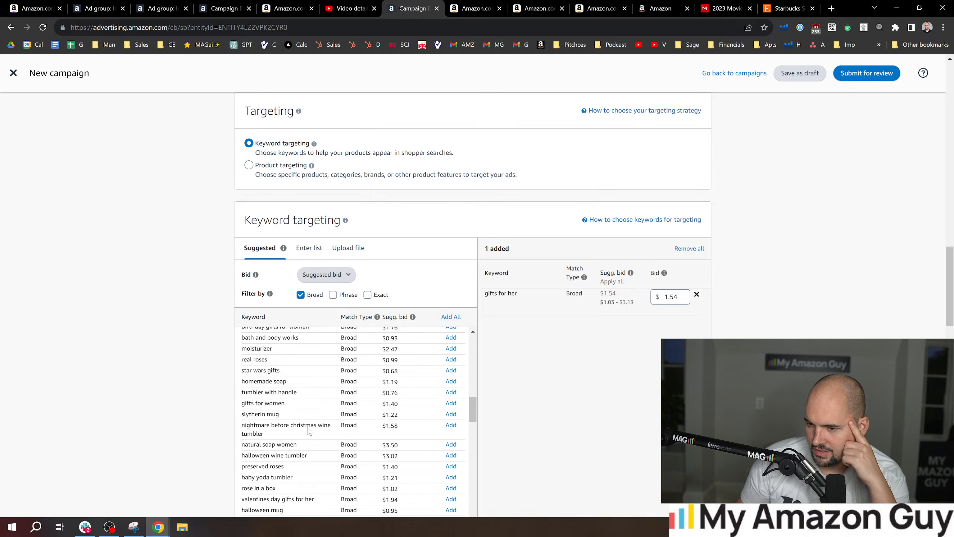
pyautogui.scroll(-3, 309, 429)
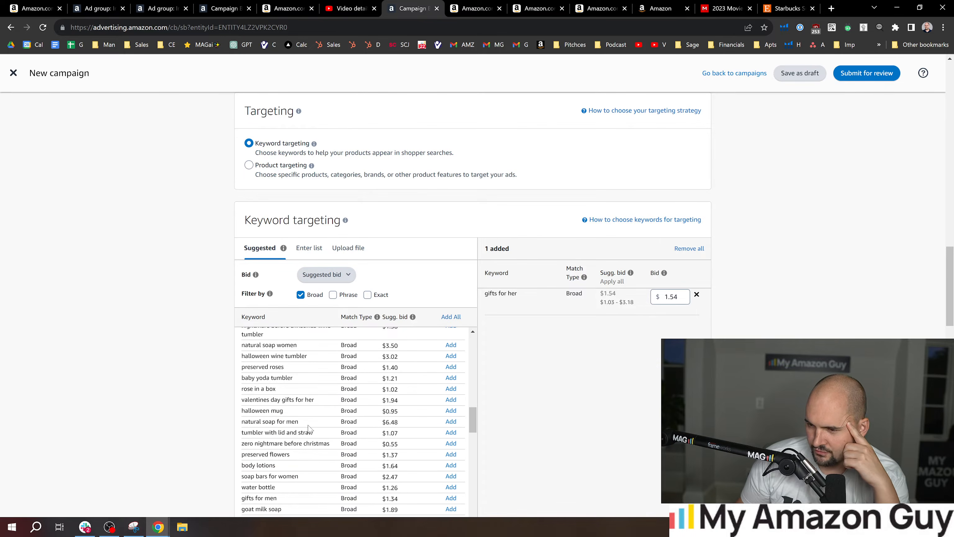
pyautogui.scroll(-5, 311, 428)
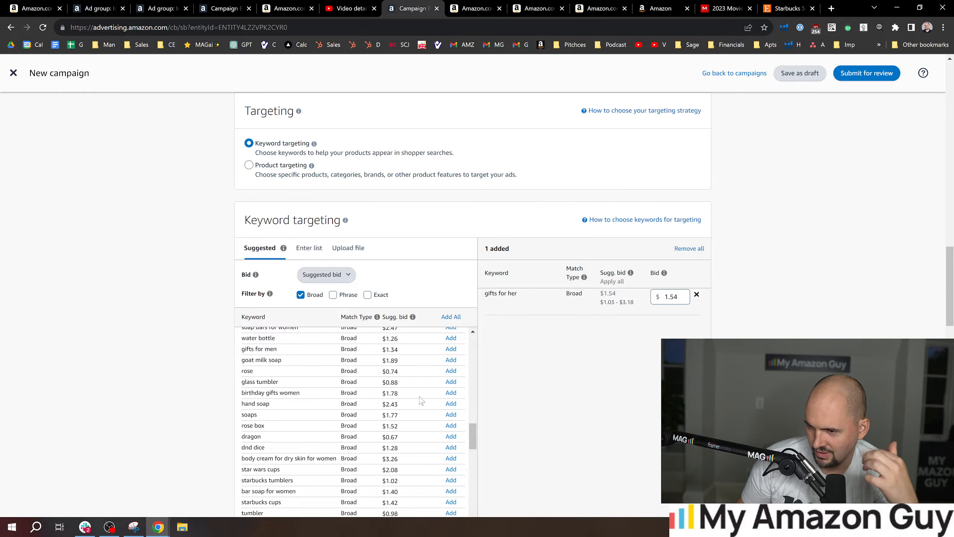
pyautogui.click(451, 393)
# Look through the remaining suggested broad-match keywords for further gift-related terms
pyautogui.scroll(-5, 341, 409)
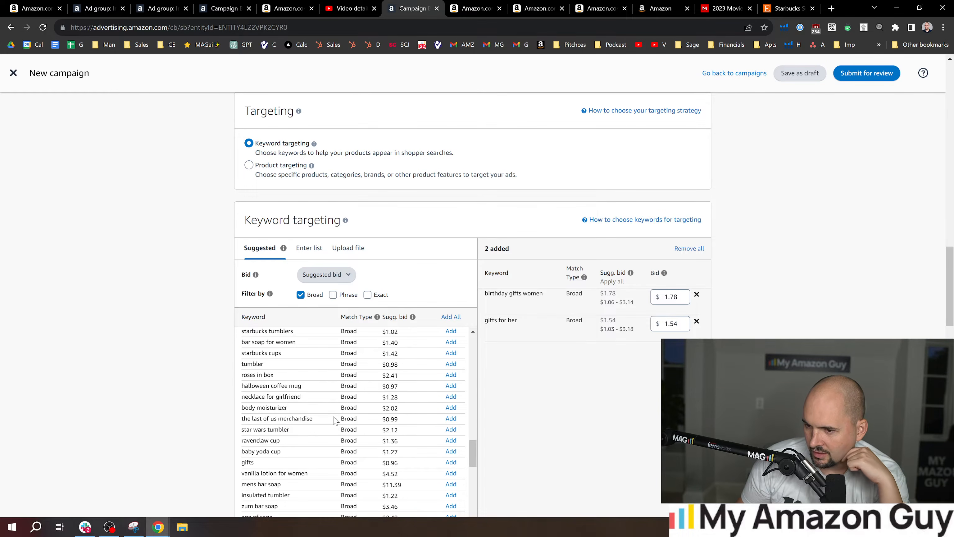
pyautogui.scroll(-3, 326, 436)
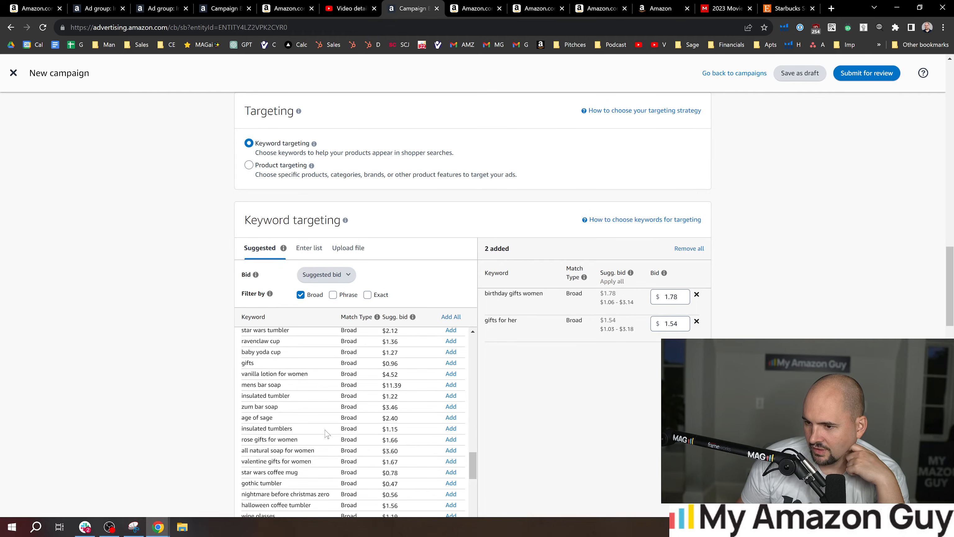
pyautogui.scroll(-3, 326, 433)
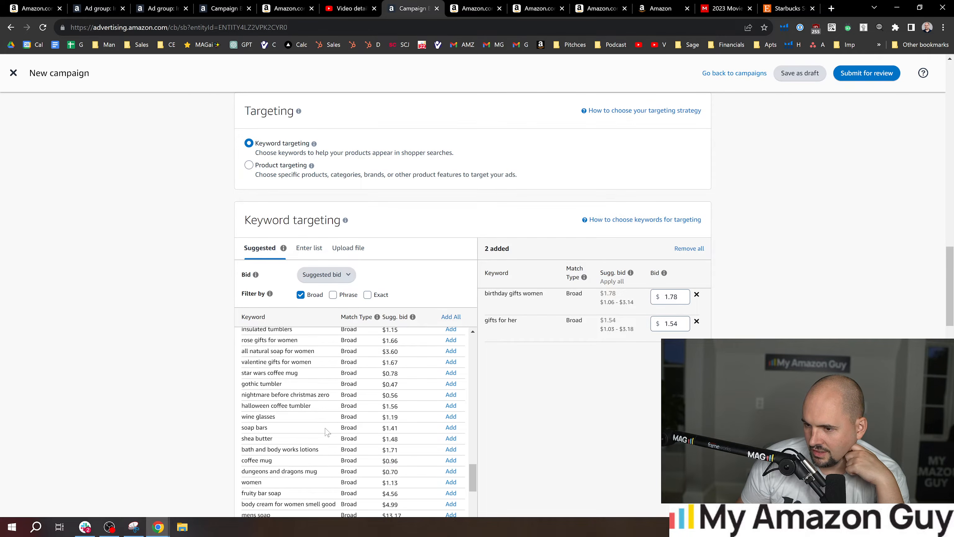
pyautogui.scroll(-5, 326, 432)
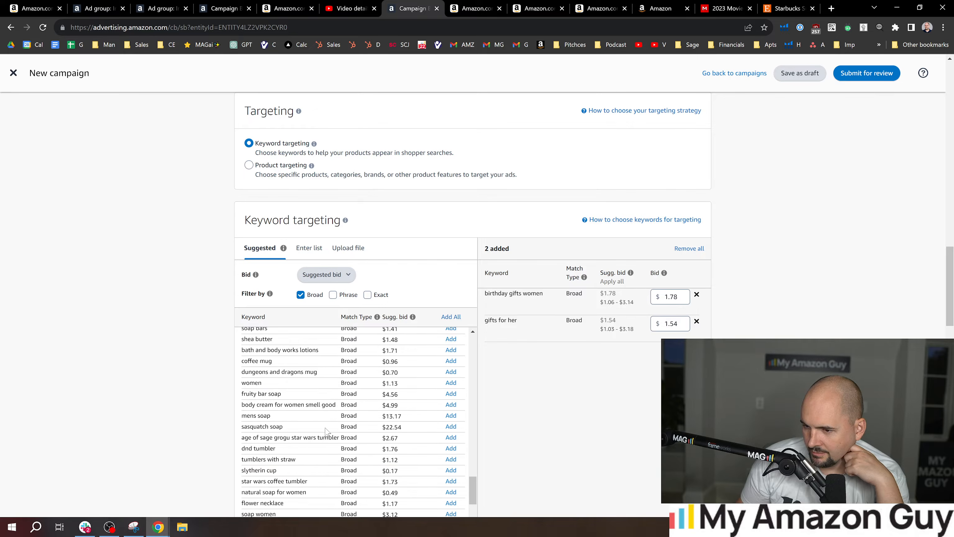
pyautogui.scroll(-10, 326, 432)
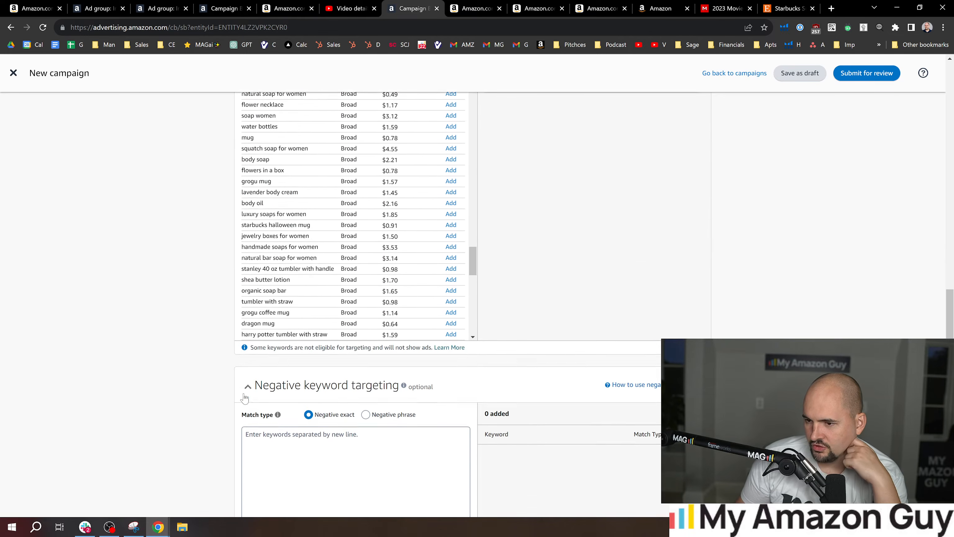
# Name the ad "generic gifts for her header" in the ad settings
pyautogui.scroll(-8, 251, 399)
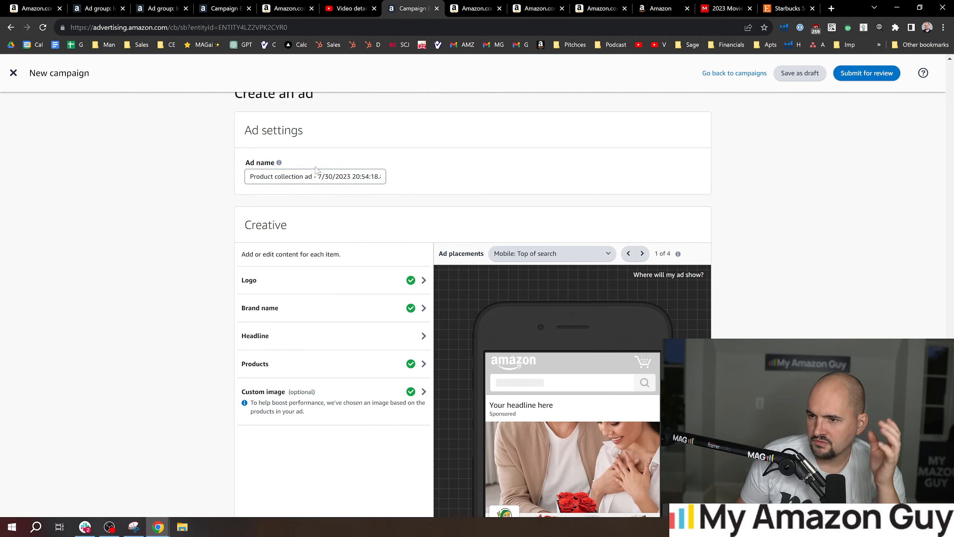
pyautogui.click(312, 177)
pyautogui.hotkey('ctrl', 'a')
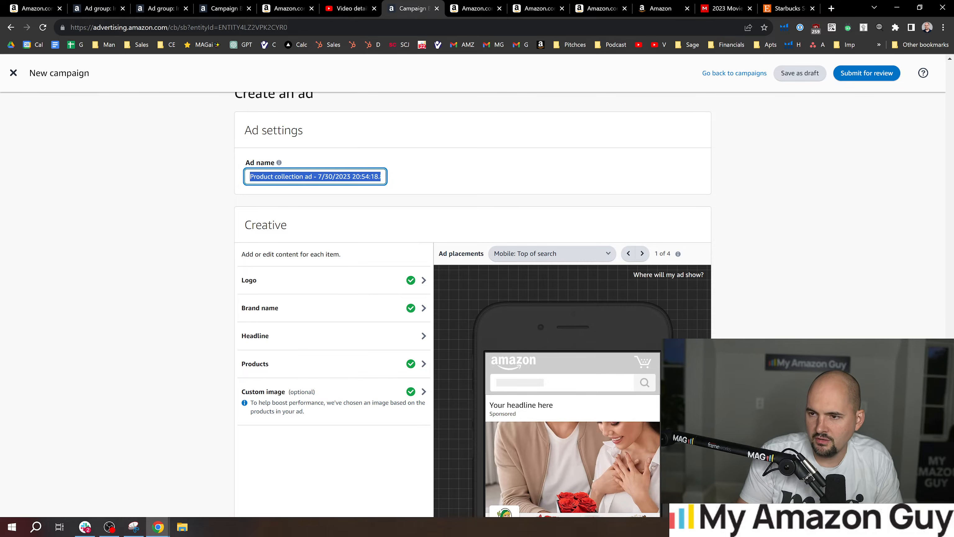
pyautogui.write('hodep')
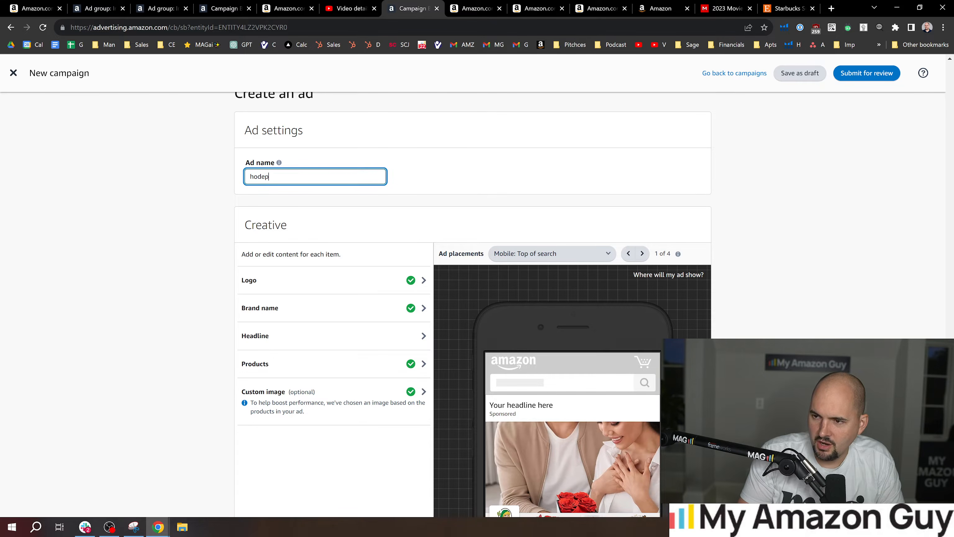
pyautogui.press('BackSpace')
pyautogui.press('BackSpace')
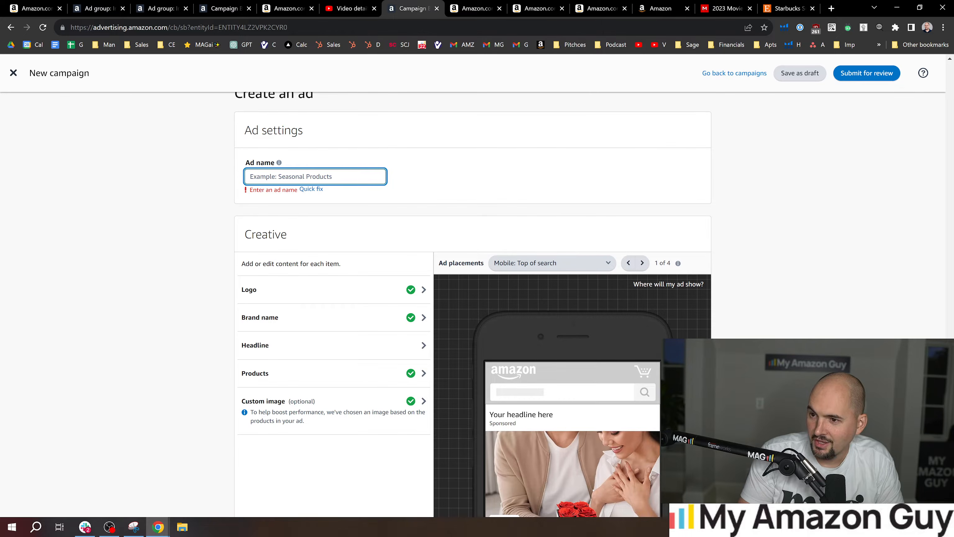
pyautogui.write('generic gift')
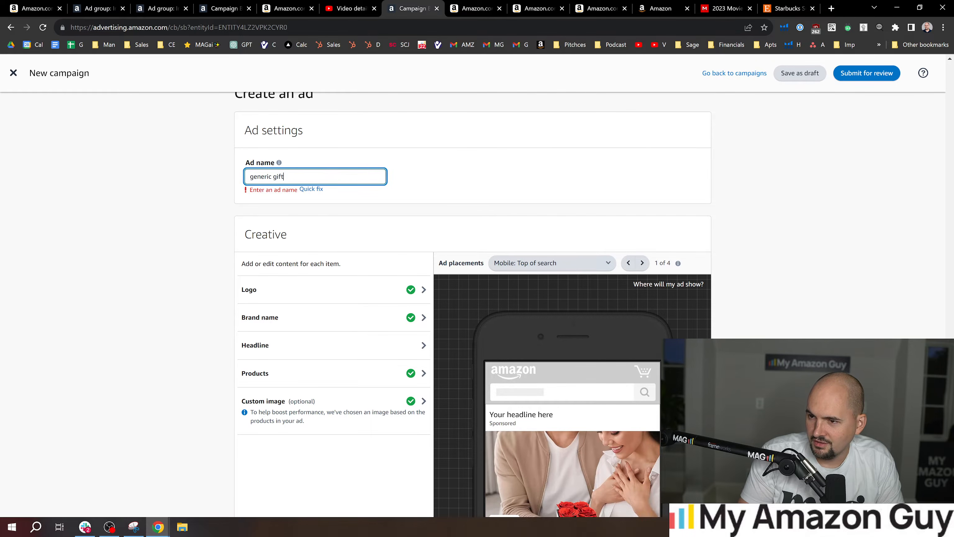
pyautogui.write('s for her')
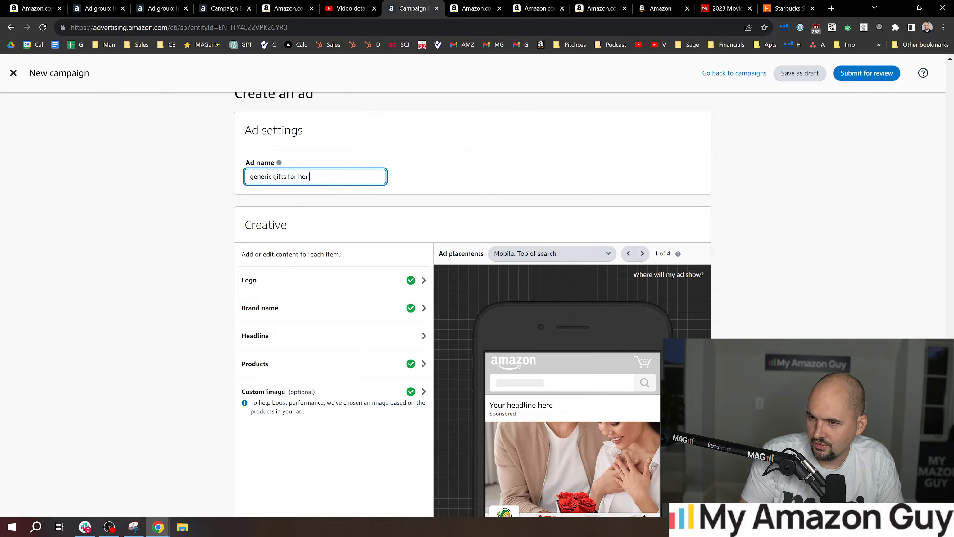
pyautogui.write(' header')
# Set the ad's headline to "Gifts for Her" and submit the campaign for review
pyautogui.scroll(-3, 355, 174)
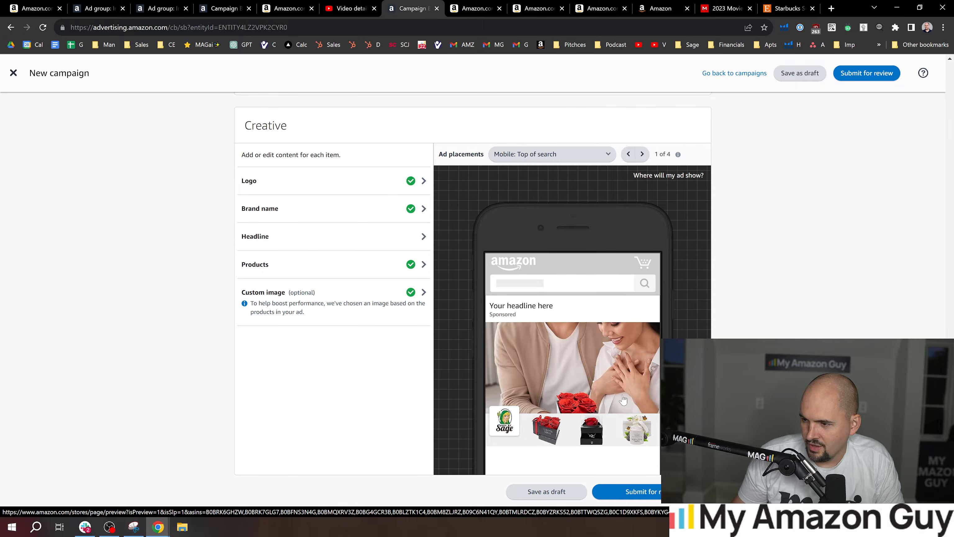
pyautogui.scroll(-1, 350, 380)
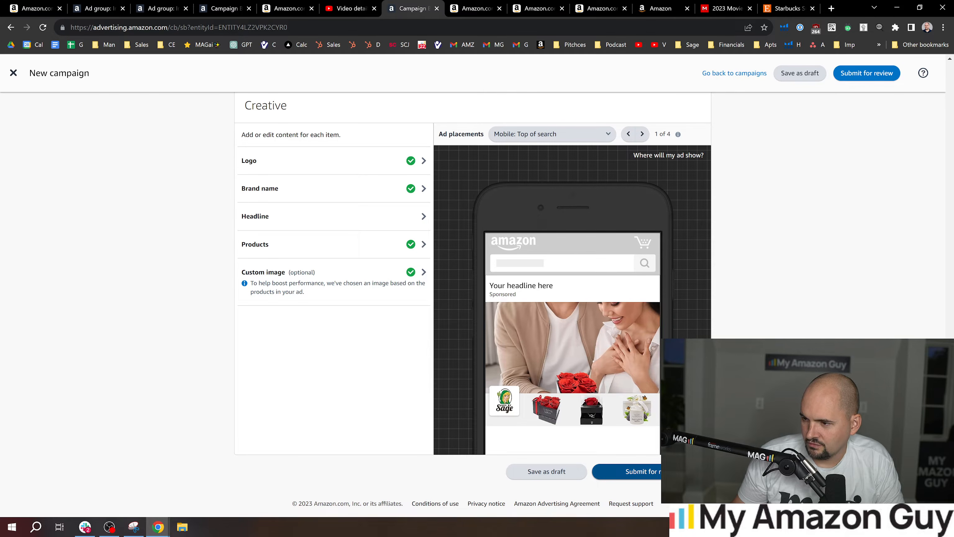
pyautogui.click(337, 215)
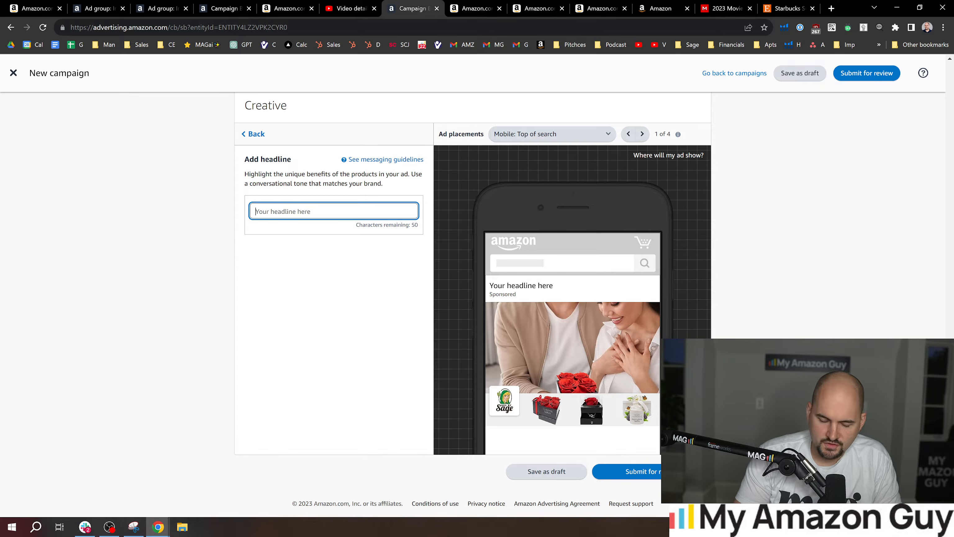
pyautogui.write('Gifts for Her')
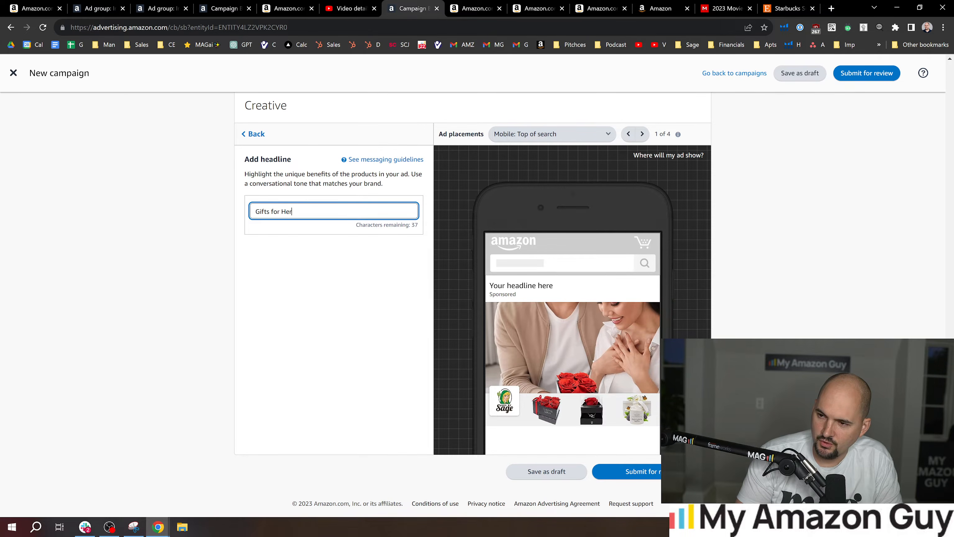
pyautogui.click(631, 474)
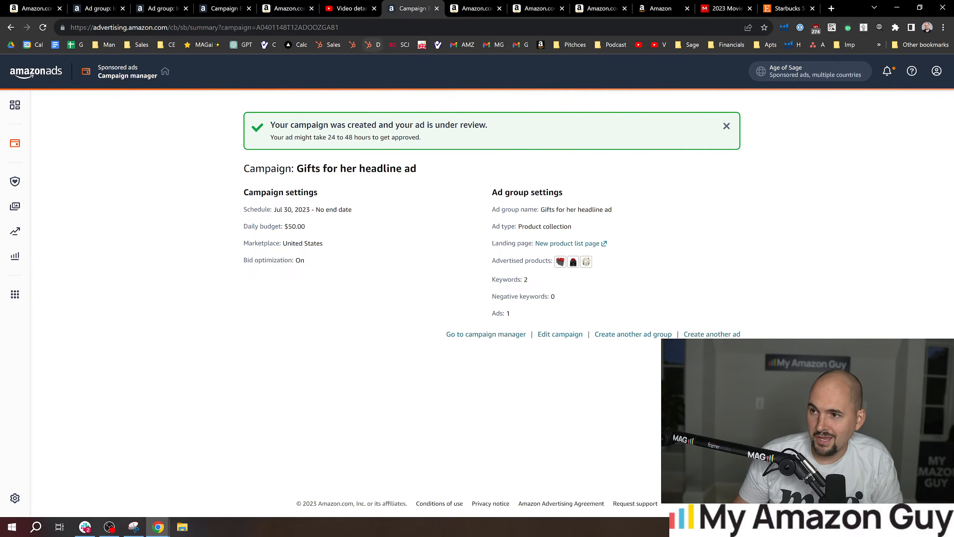
# Visit the Age of Sage Store from the open soap gift set listing and look over its home page
pyautogui.click(462, 4)
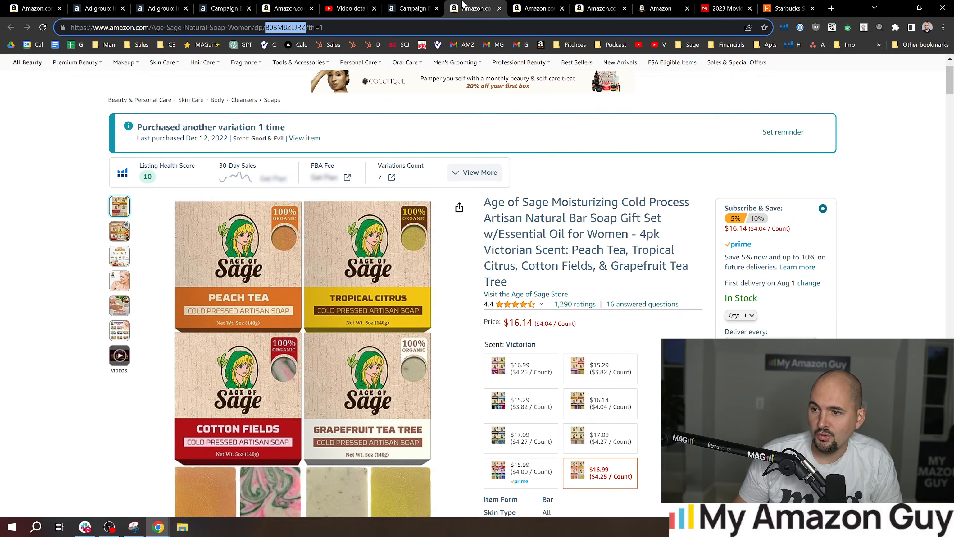
pyautogui.click(528, 295)
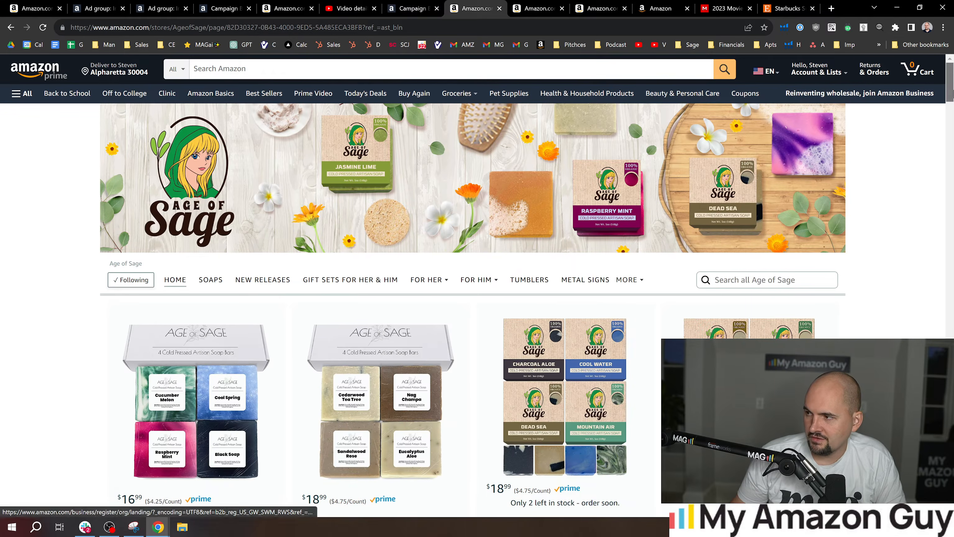
pyautogui.scroll(-7, 826, 151)
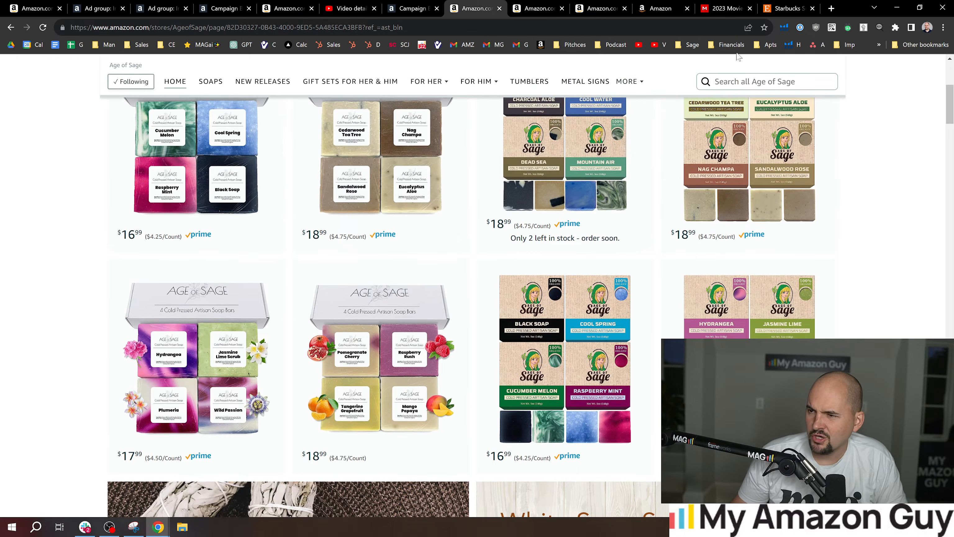
# Return to the campaign manager's campaign list and start a new Sponsored Brands campaign
pyautogui.click(412, 8)
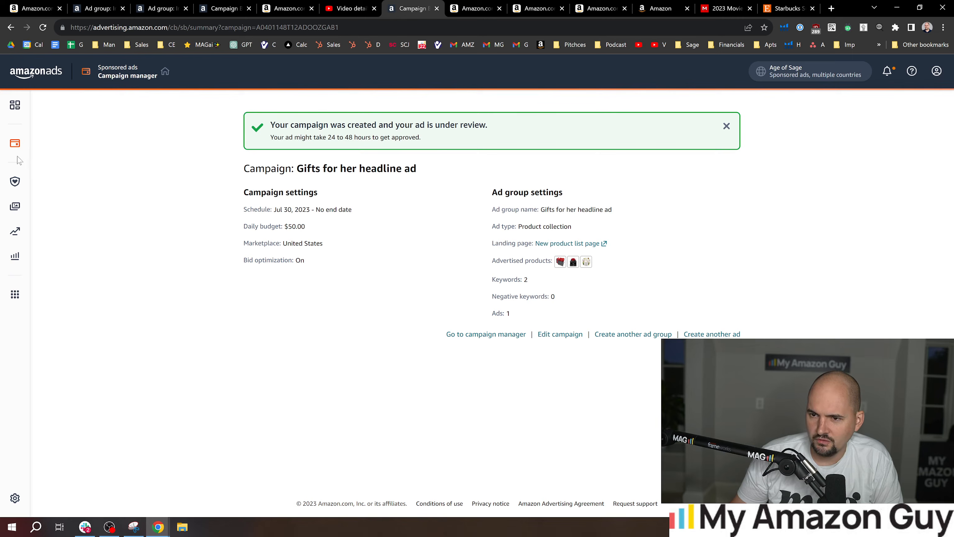
pyautogui.click(15, 143)
pyautogui.click(62, 136)
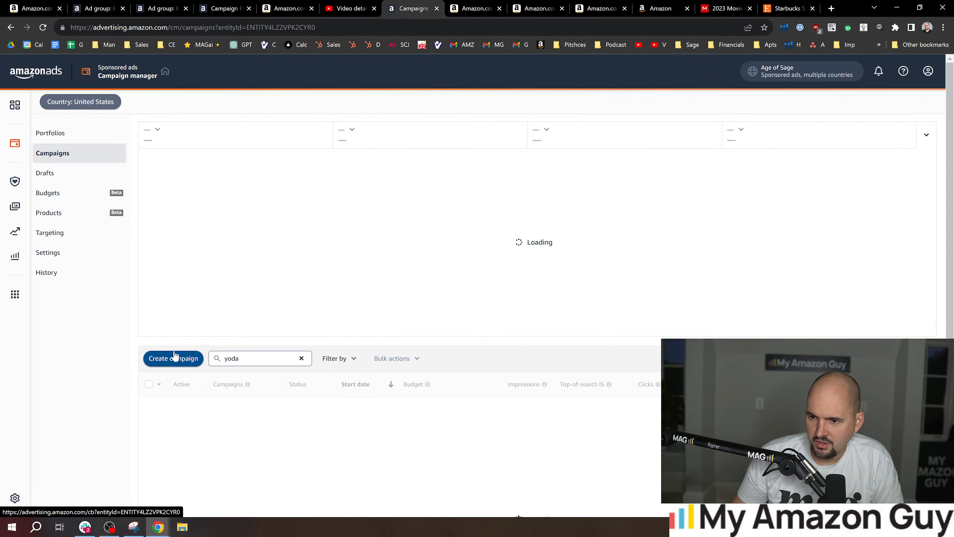
pyautogui.click(170, 361)
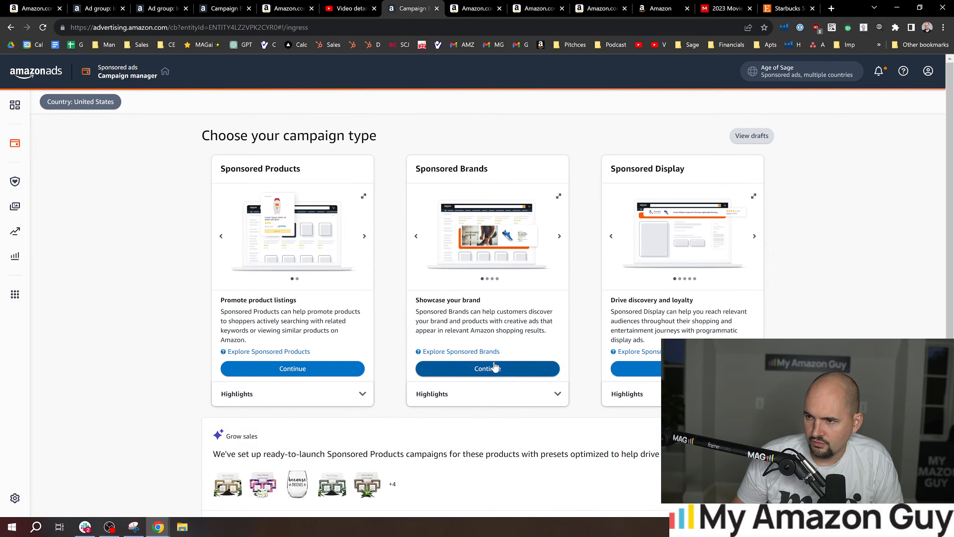
pyautogui.click(494, 368)
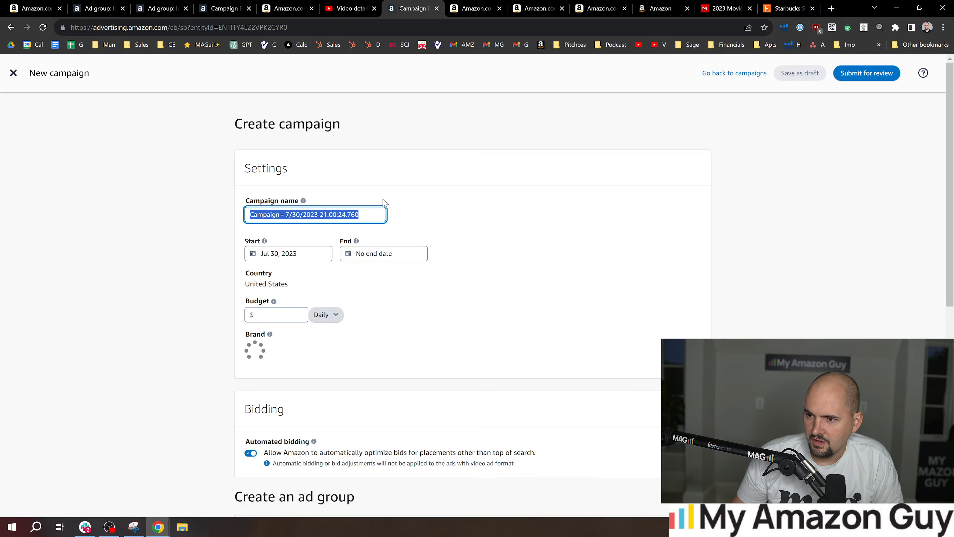
# Set the new campaign's daily budget to $50
pyautogui.scroll(-4, 280, 347)
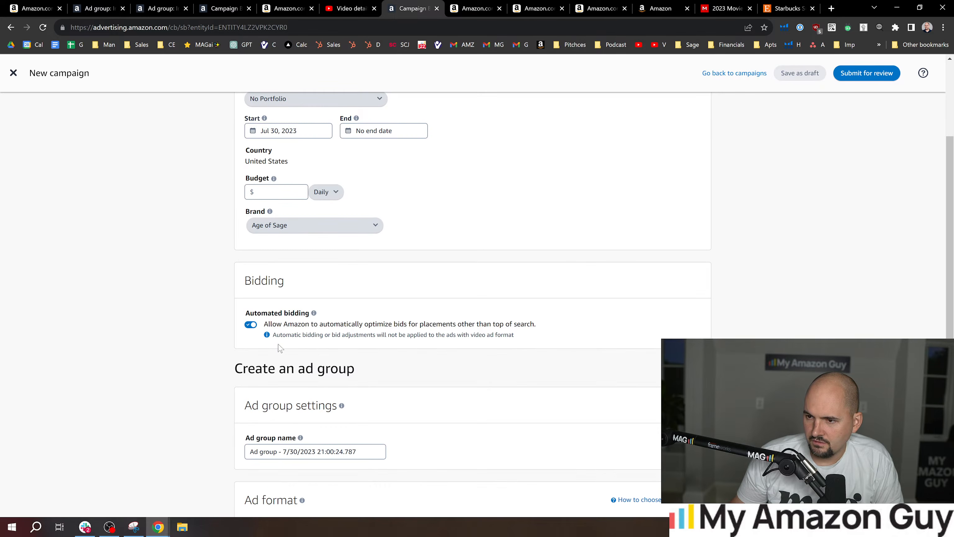
pyautogui.click(261, 195)
pyautogui.write('50')
# Name the campaign "Artisan Soap headline brand ad"
pyautogui.scroll(3, 286, 177)
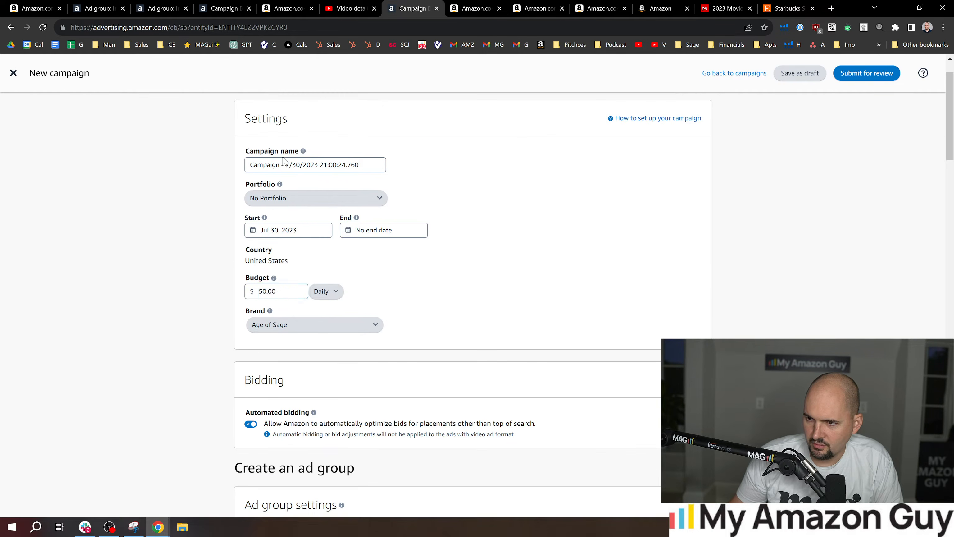
pyautogui.hotkey('ctrl', 'a')
pyautogui.click(284, 164)
pyautogui.hotkey('ctrl', 'a')
pyautogui.write('Artis')
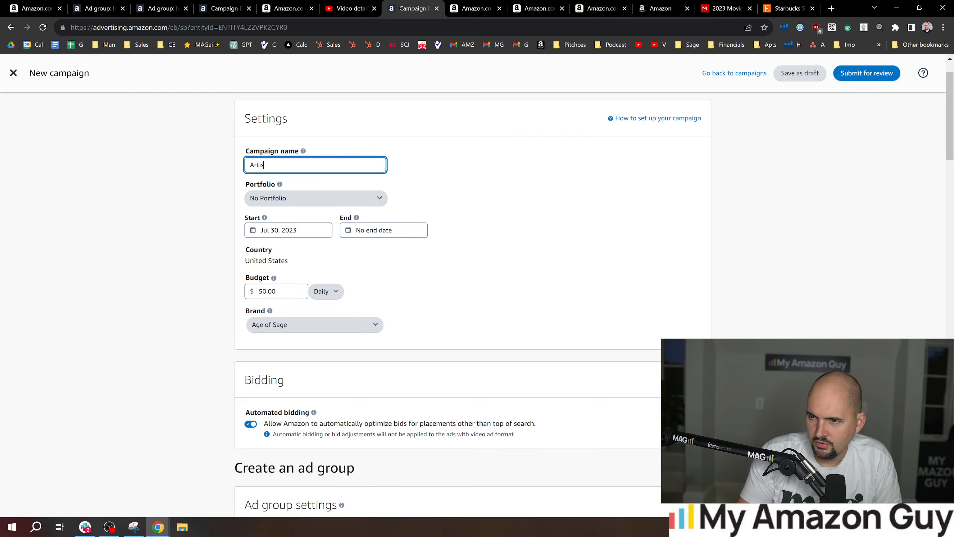
pyautogui.write('an Soap head')
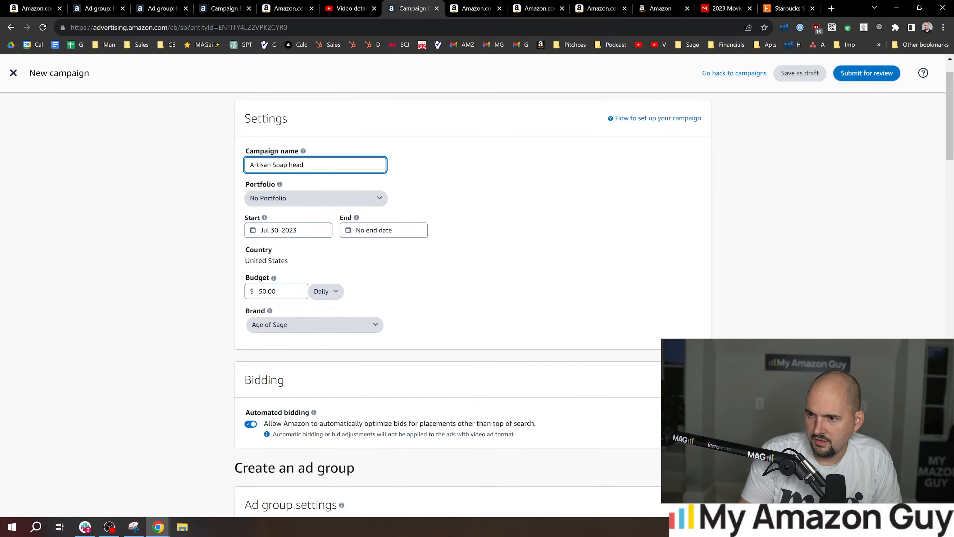
pyautogui.write('line brand ad')
# Copy the campaign name and use it as the ad group name, replacing the default
pyautogui.hotkey('ctrl', 'a')
pyautogui.hotkey('ctrl', 'c')
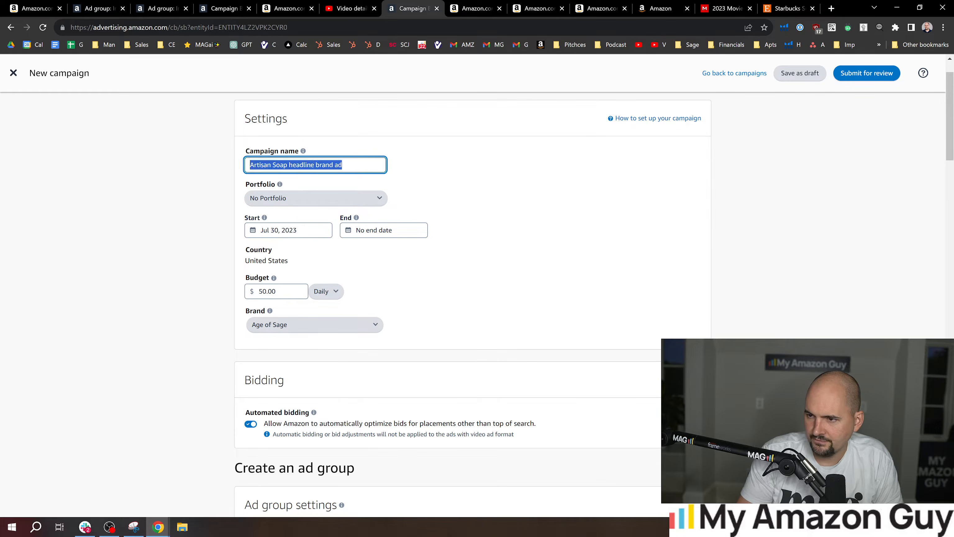
pyautogui.scroll(-5, 358, 184)
pyautogui.doubleClick(288, 303)
pyautogui.hotkey('ctrl', 'a')
pyautogui.hotkey('ctrl', 'v')
# Open the landing page's Store preview in a new browser tab and examine the products on its Soaps subpage
pyautogui.scroll(-5, 301, 312)
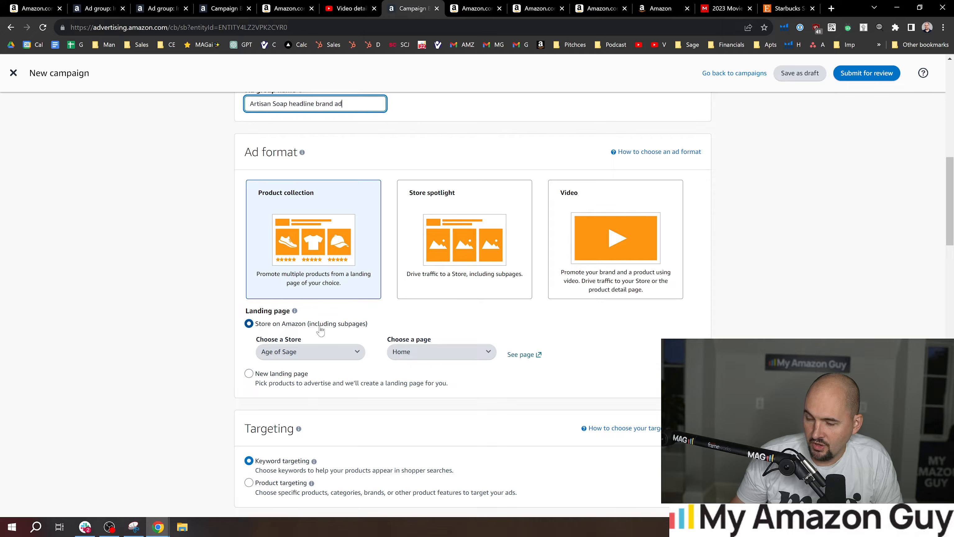
pyautogui.scroll(-1, 213, 314)
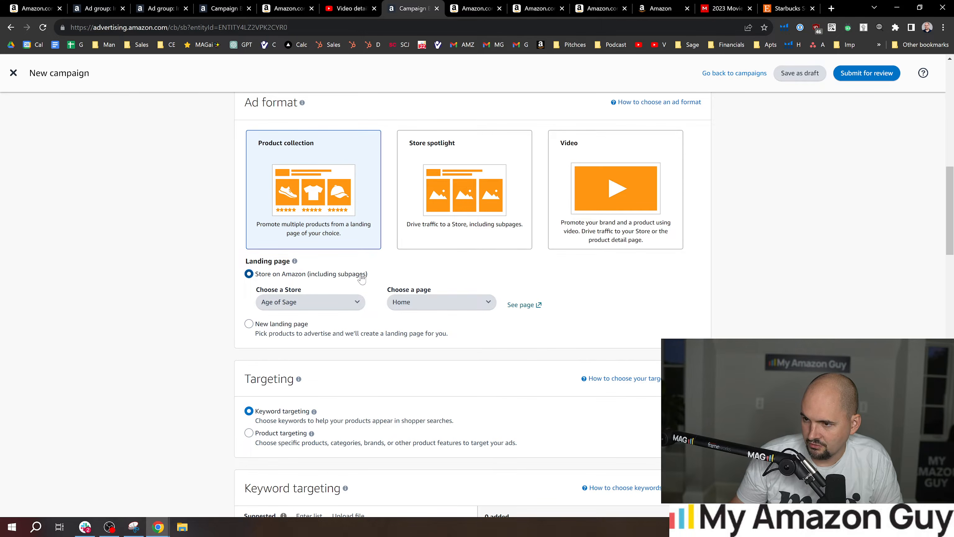
pyautogui.scroll(-3, 362, 278)
pyautogui.rightClick(517, 206)
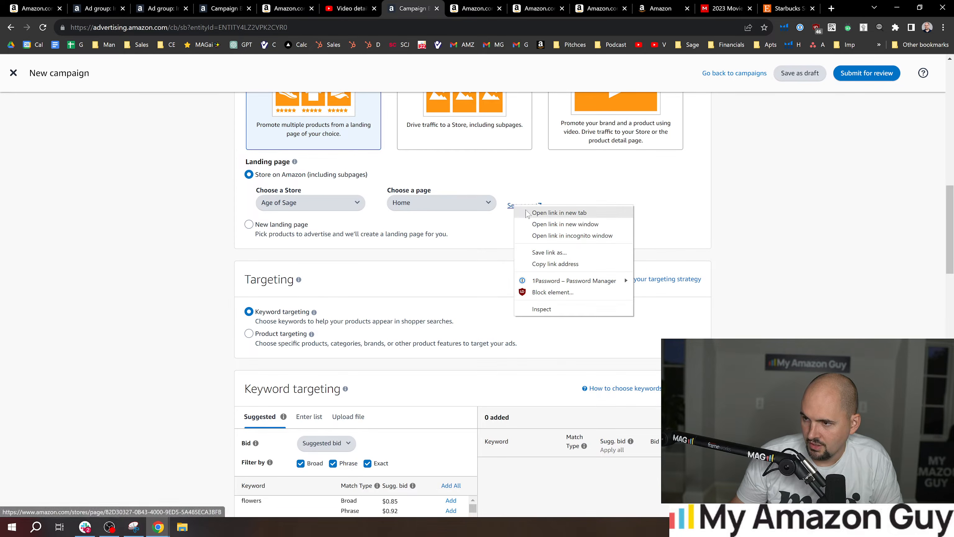
pyautogui.click(526, 213)
pyautogui.click(500, 8)
pyautogui.moveTo(951, 83)
pyautogui.mouseDown()
pyautogui.moveTo(951, 136)
pyautogui.moveTo(932, 175)
pyautogui.moveTo(951, 152)
pyautogui.moveTo(953, 84)
pyautogui.mouseUp()
pyautogui.click(204, 285)
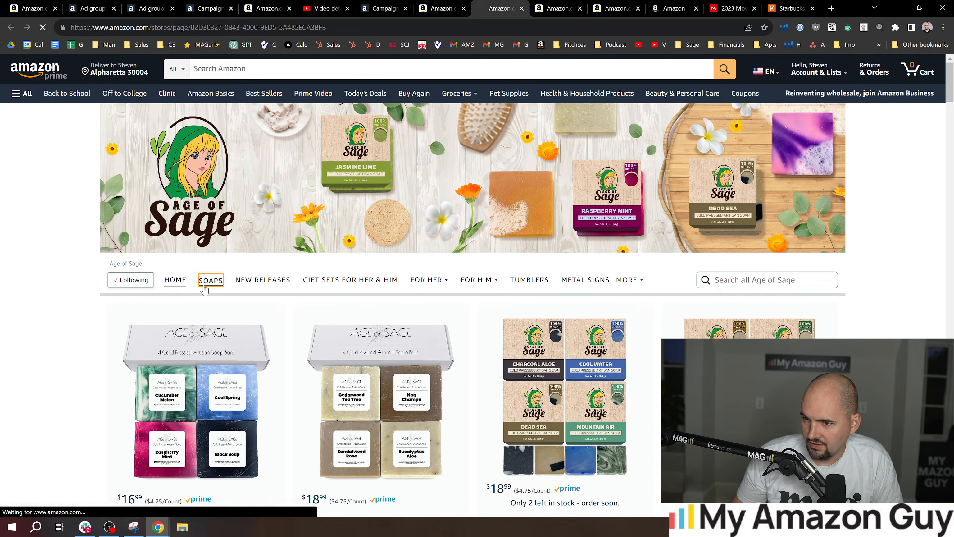
pyautogui.moveTo(952, 88); pyautogui.dragTo(921, 230)
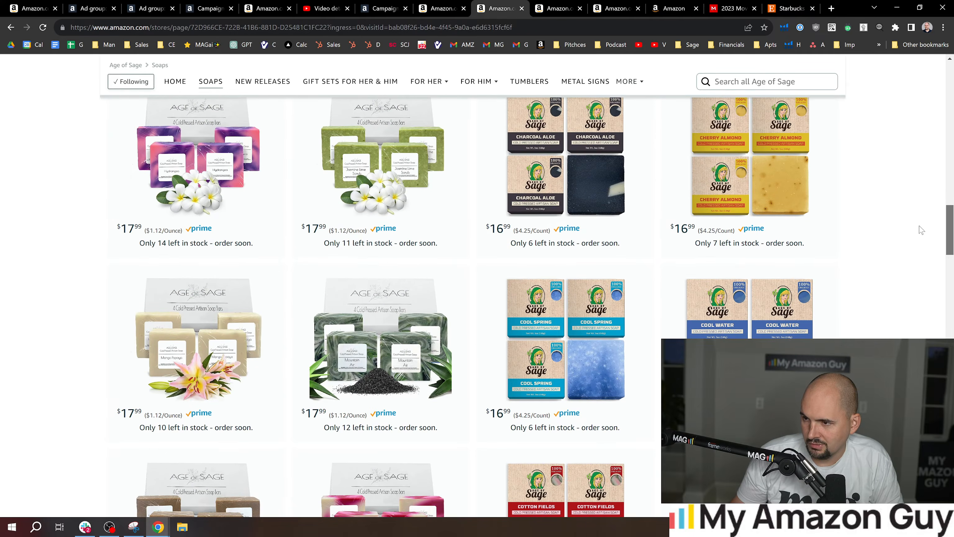
# Return to the new campaign and choose the Soaps page of the Age of Sage Store as the landing page
pyautogui.click(384, 8)
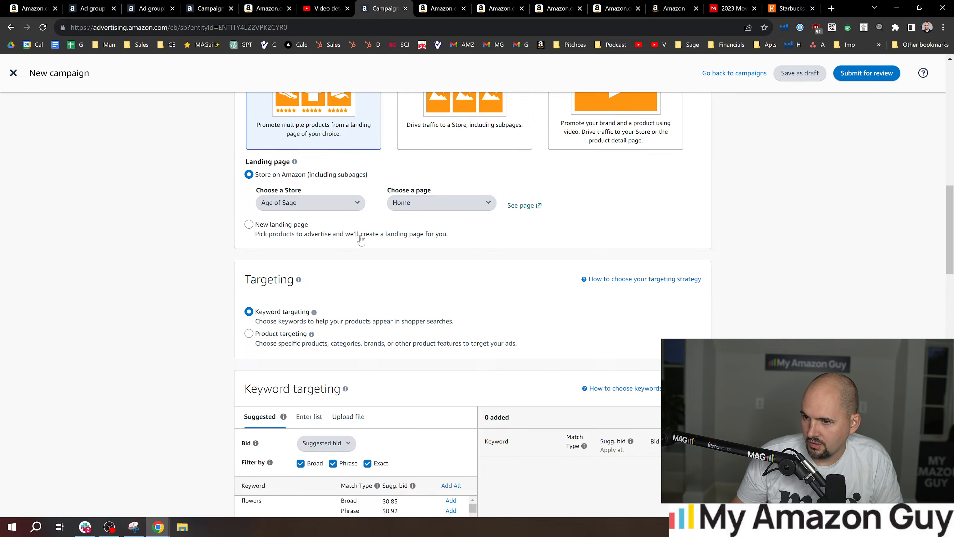
pyautogui.click(433, 207)
pyautogui.click(414, 255)
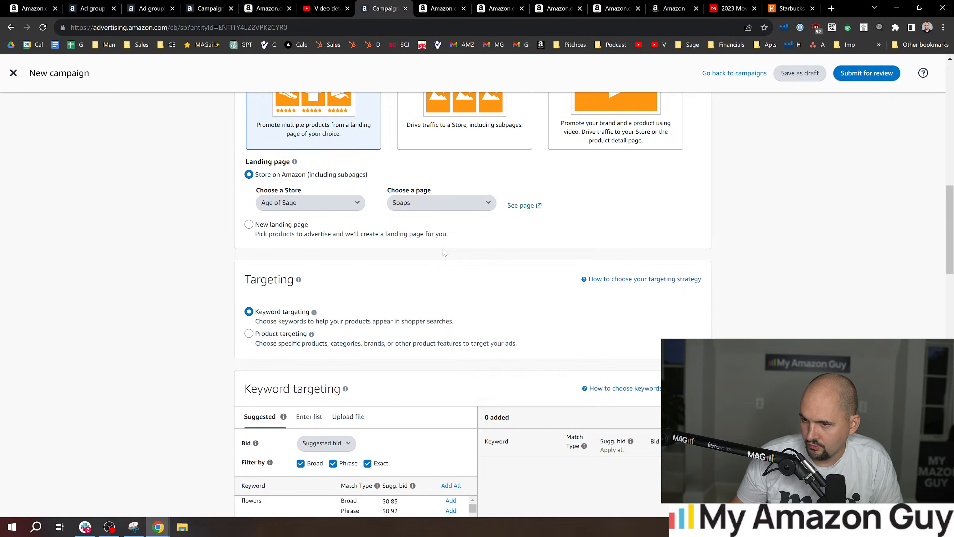
# Copy the suggested keyword "handmade soap", search Amazon for it in the Store page's browser tab, and examine the results
pyautogui.scroll(-4, 196, 265)
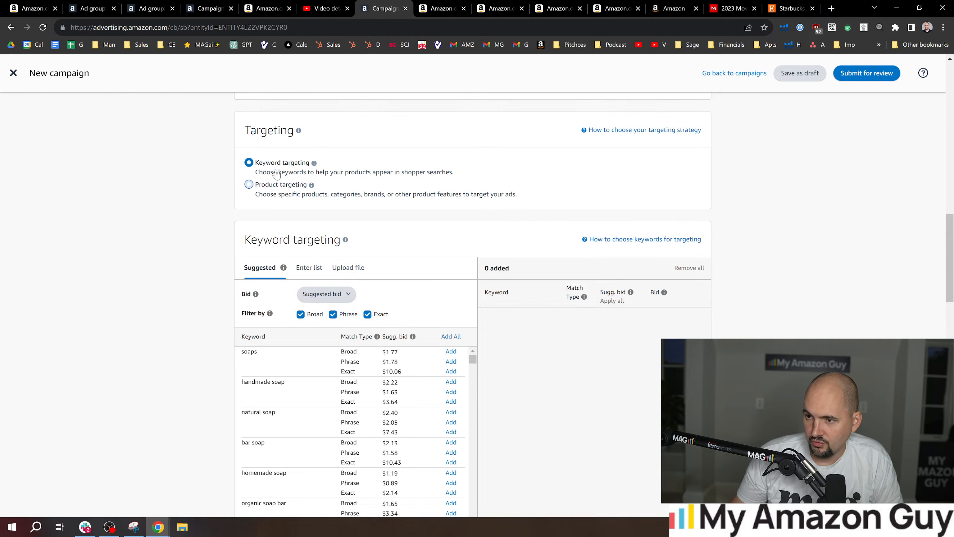
pyautogui.scroll(-3, 275, 168)
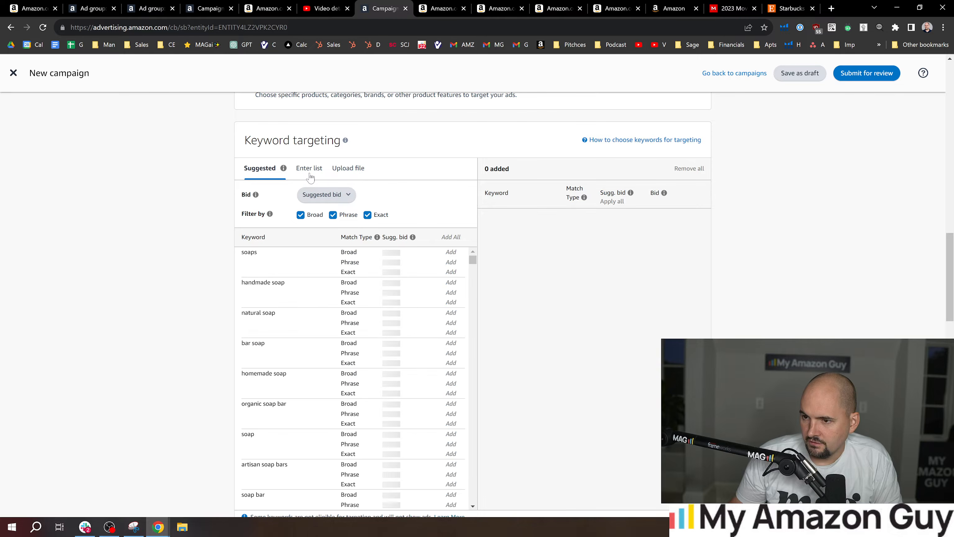
pyautogui.moveTo(297, 286); pyautogui.dragTo(241, 286)
pyautogui.hotkey('ctrl', 'c')
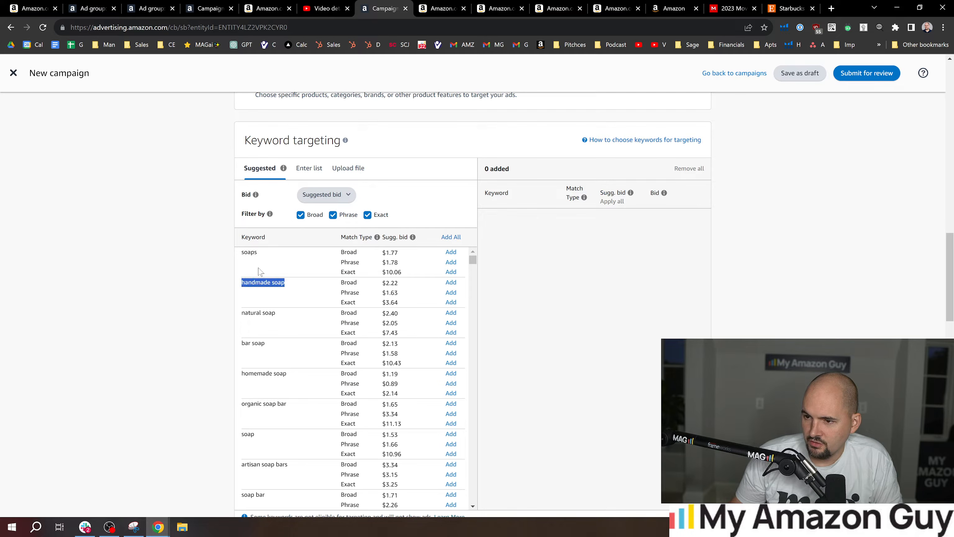
pyautogui.click(440, 8)
pyautogui.scroll(10, 384, 64)
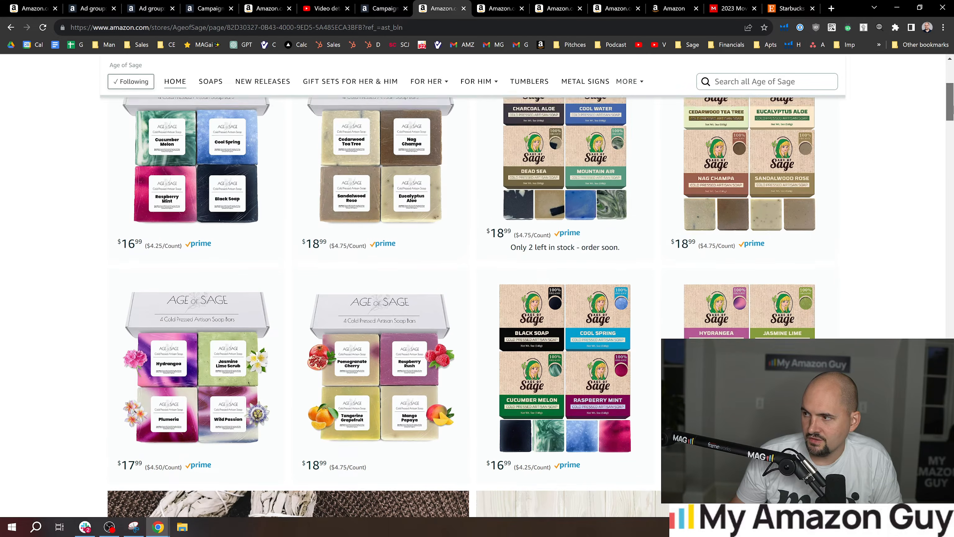
pyautogui.click(384, 66)
pyautogui.hotkey('ctrl', 'v')
pyautogui.press('Return')
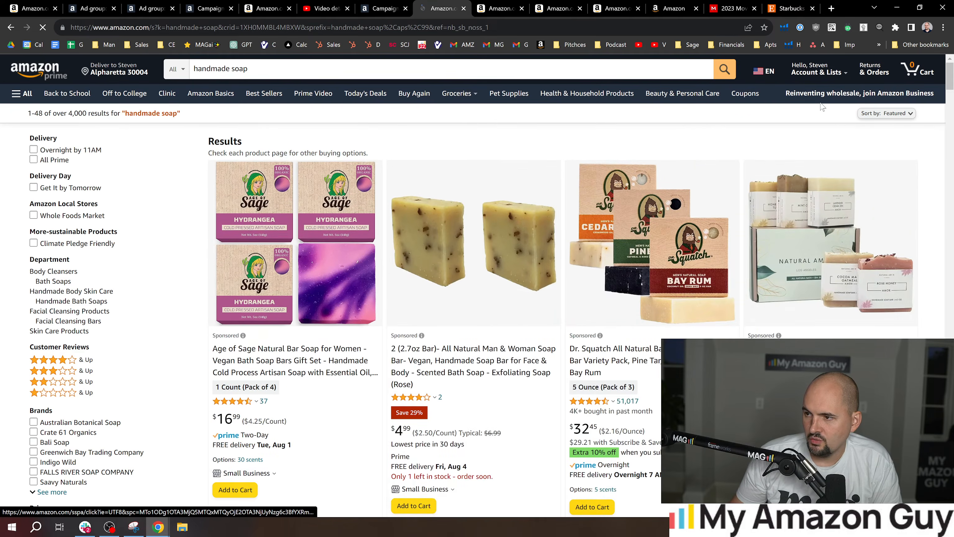
pyautogui.moveTo(953, 72); pyautogui.dragTo(950, 120)
pyautogui.scroll(10, 950, 119)
# Return to the campaign and add the suggested keywords "handmade soap" and "homemade soap" as phrase match
pyautogui.click(381, 8)
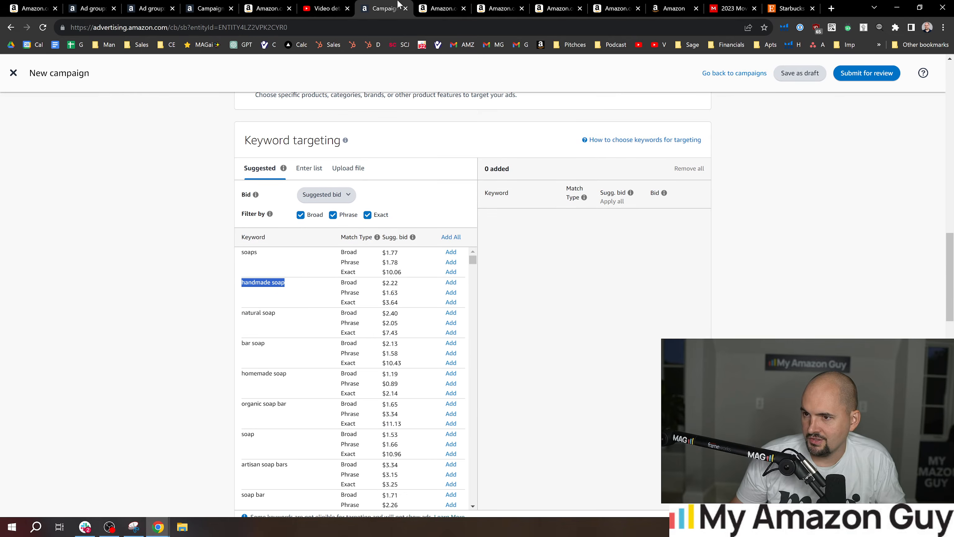
pyautogui.click(450, 293)
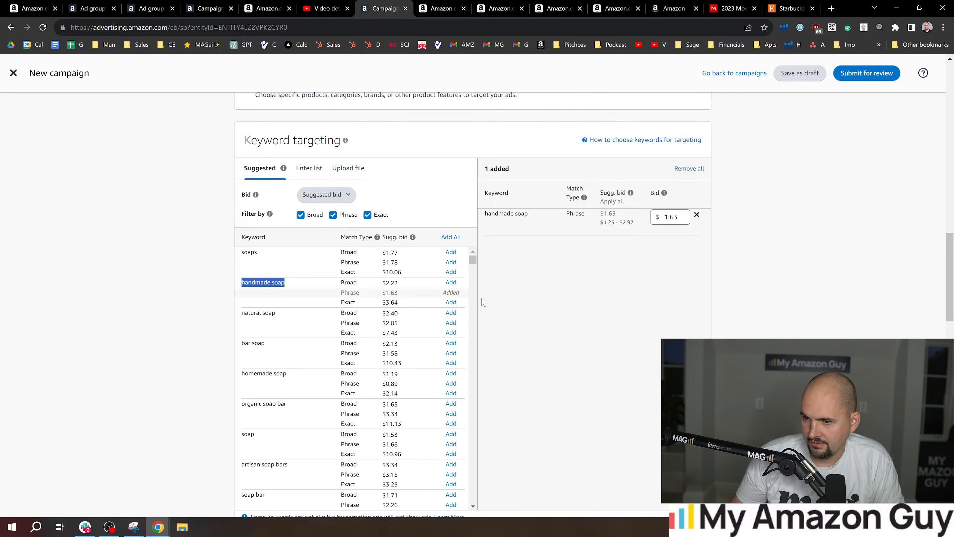
pyautogui.scroll(-3, 251, 323)
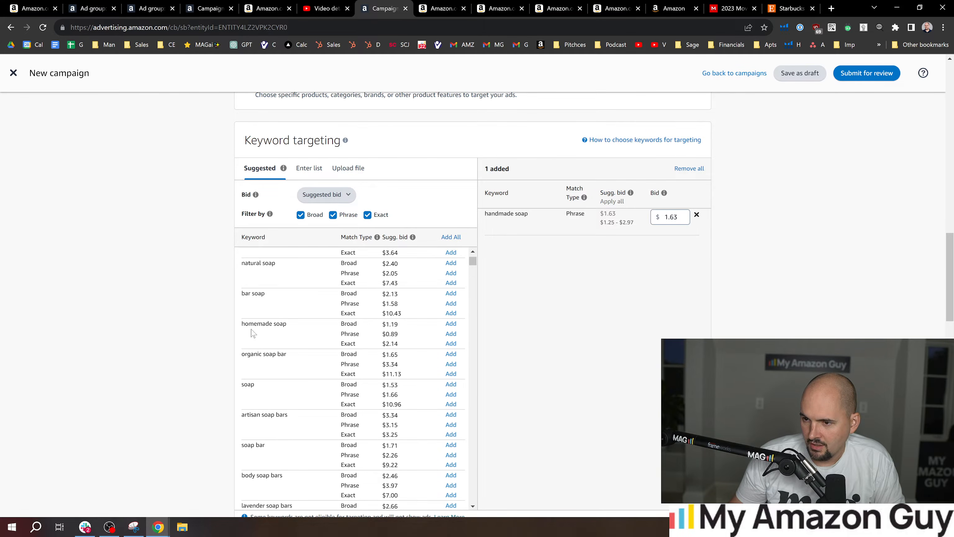
pyautogui.scroll(5, 316, 297)
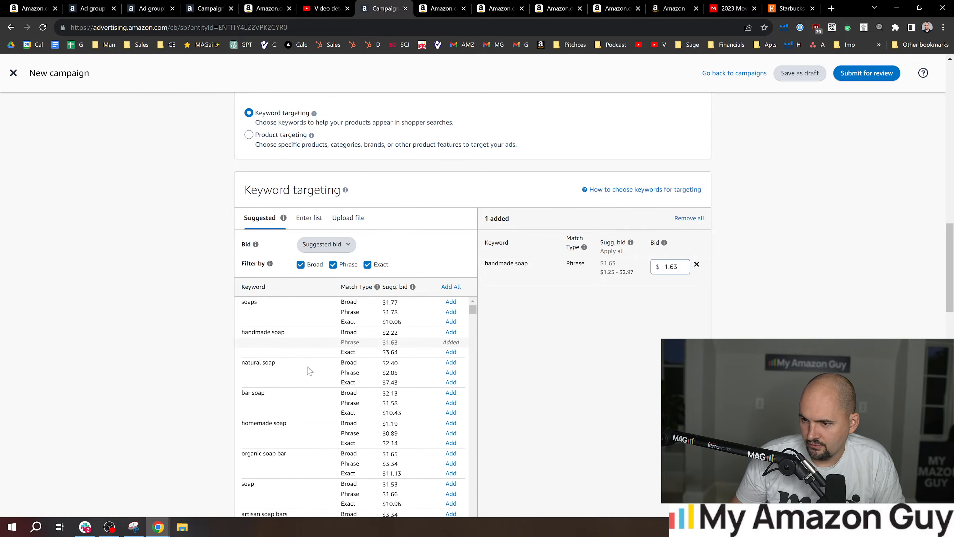
pyautogui.click(451, 433)
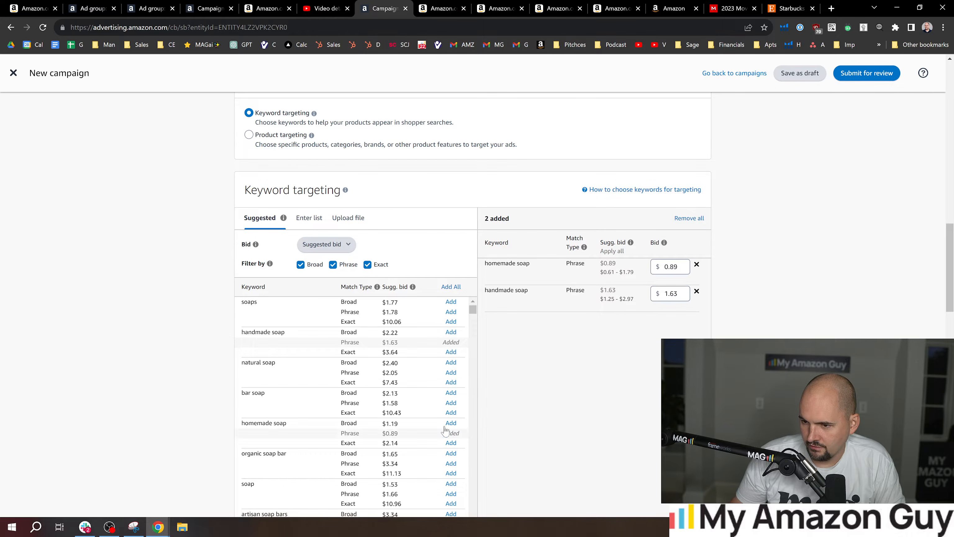
# Add the suggested keyword "artisan soap bars" as phrase match and save its bid as $1.50
pyautogui.scroll(-3, 308, 368)
pyautogui.scroll(-1, 308, 386)
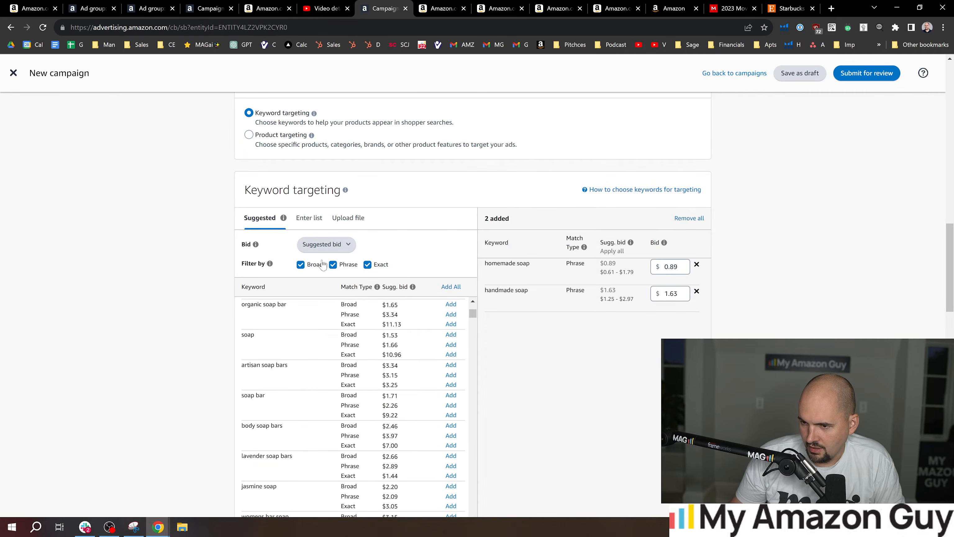
pyautogui.click(450, 375)
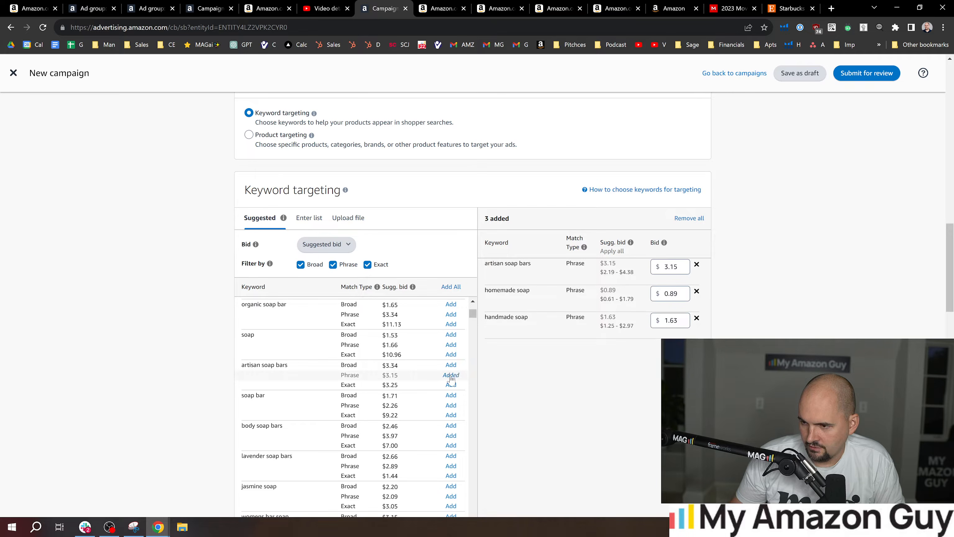
pyautogui.scroll(-1, 322, 393)
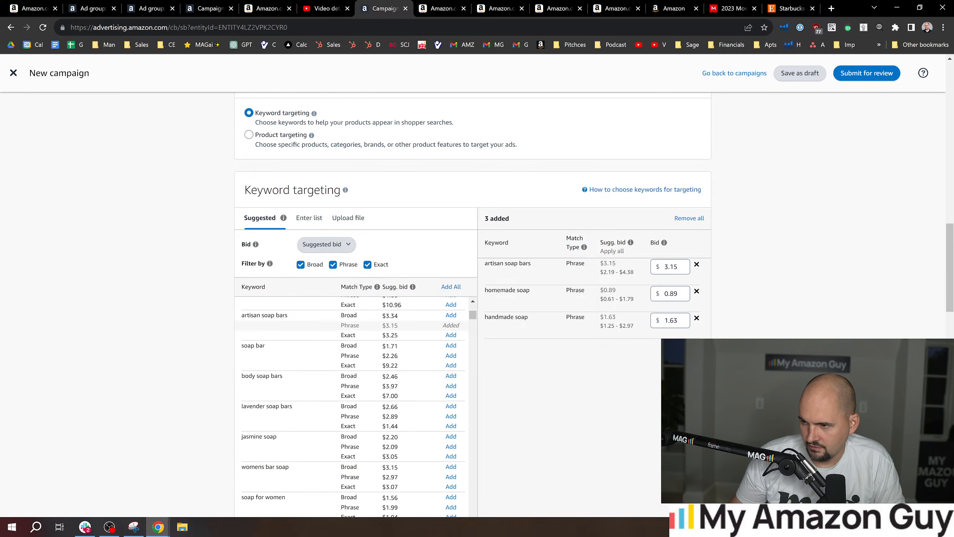
pyautogui.click(675, 267)
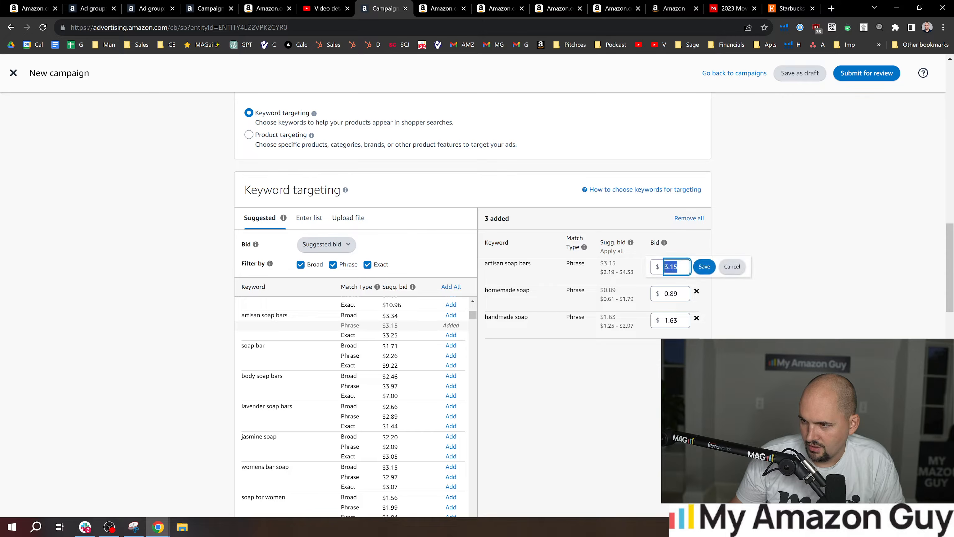
pyautogui.write('1.50')
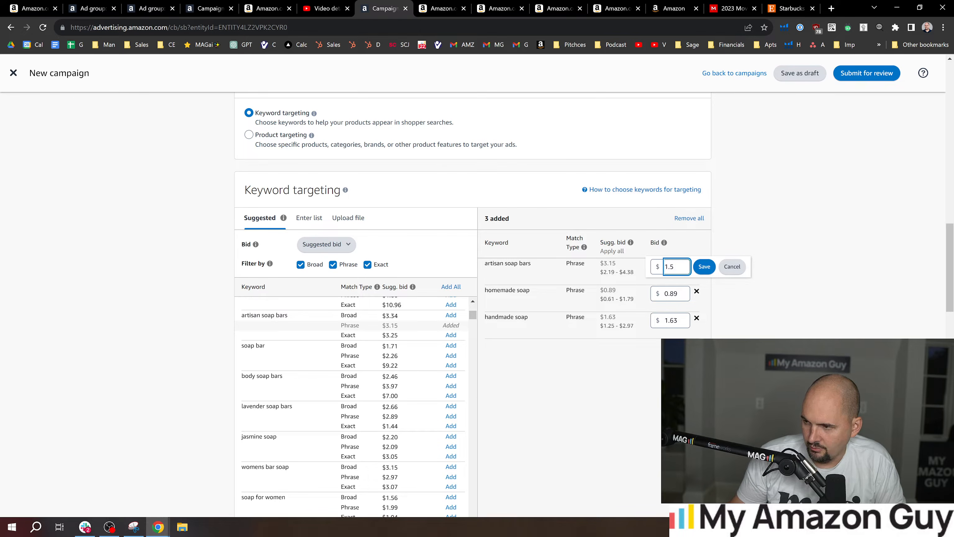
pyautogui.click(704, 266)
# Copy the suggested keyword "soap for women", search Amazon for it in the shopping tab, and examine the product results
pyautogui.scroll(-2, 233, 363)
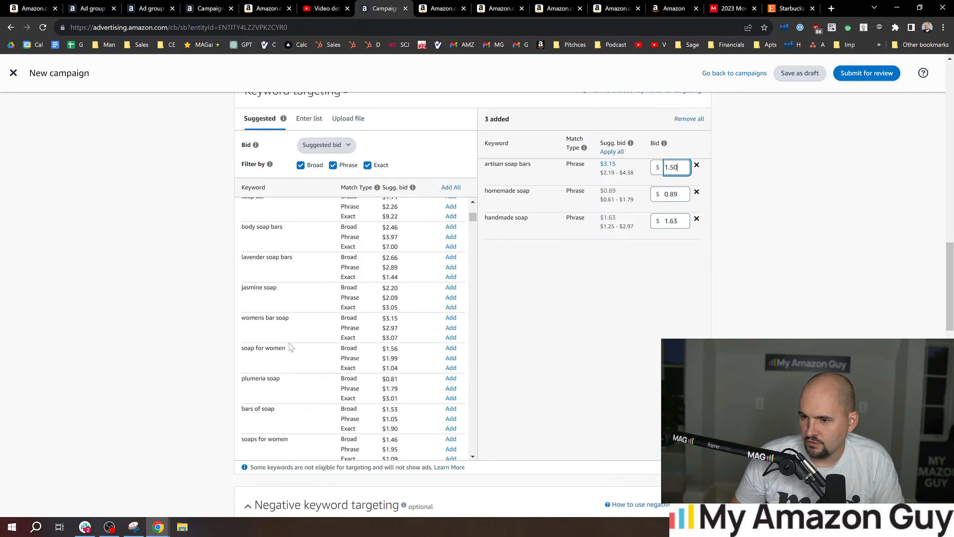
pyautogui.tripleClick(283, 347)
pyautogui.hotkey('ctrl', 'c')
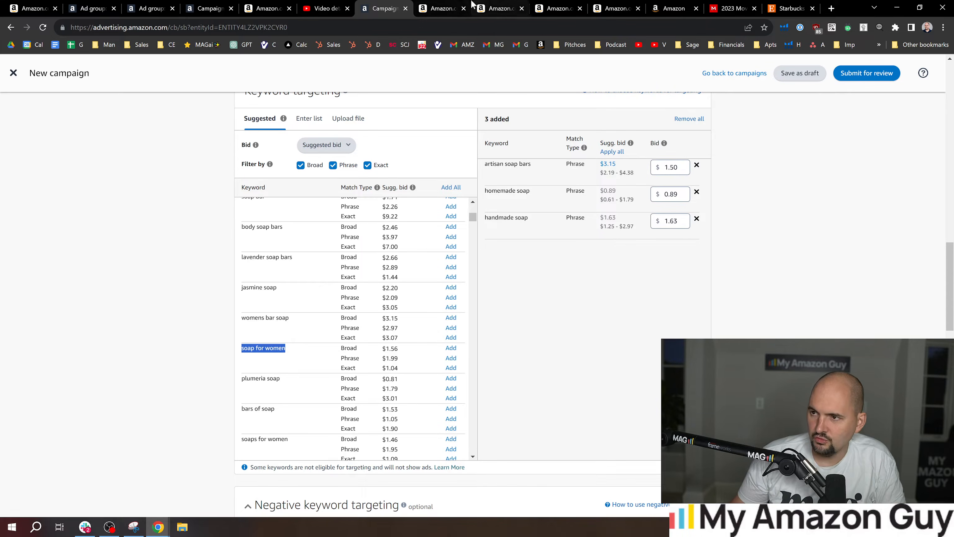
pyautogui.click(447, 5)
pyautogui.click(348, 67)
pyautogui.hotkey('ctrl', 'v')
pyautogui.hotkey('ctrl', 'a')
pyautogui.hotkey('ctrl', 'v')
pyautogui.press('Return')
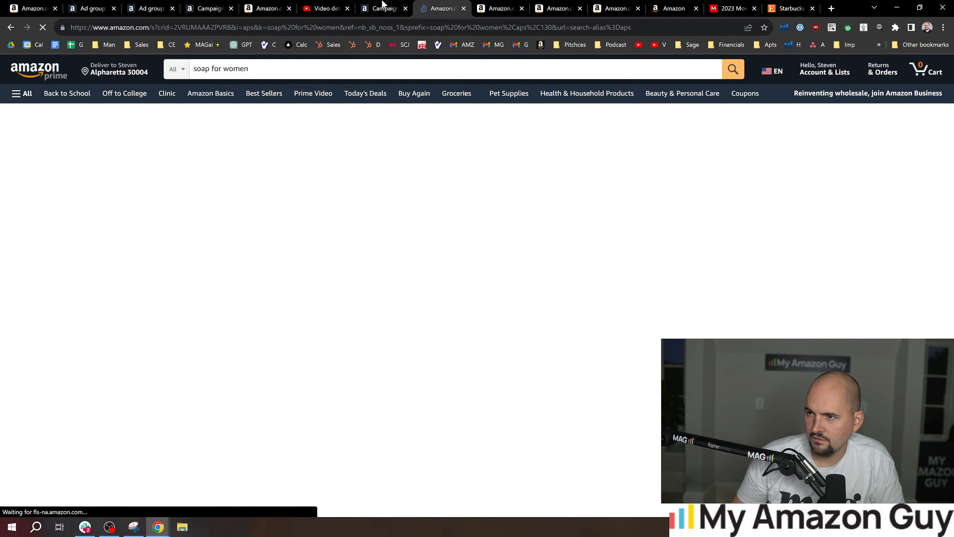
pyautogui.scroll(-8, 372, 328)
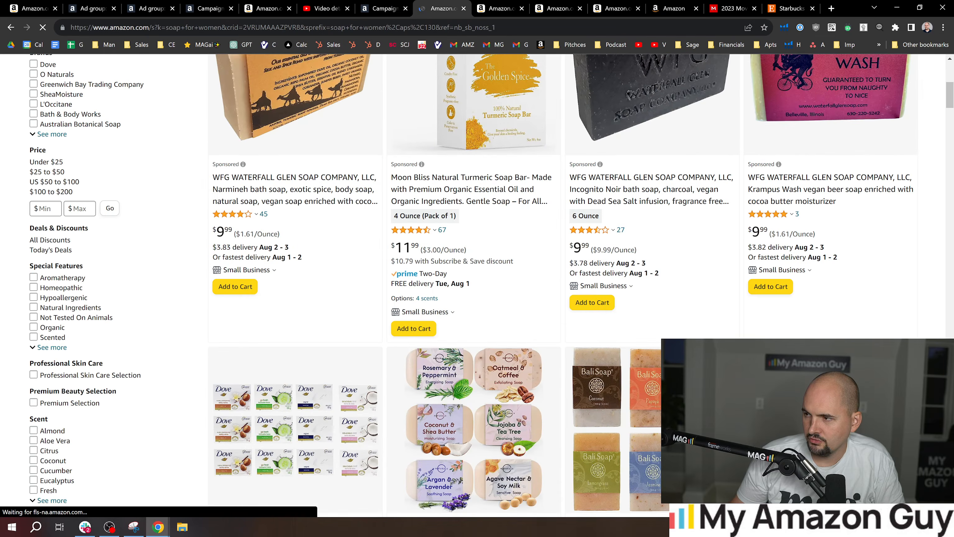
pyautogui.scroll(-12, 383, 311)
pyautogui.scroll(-5, 383, 311)
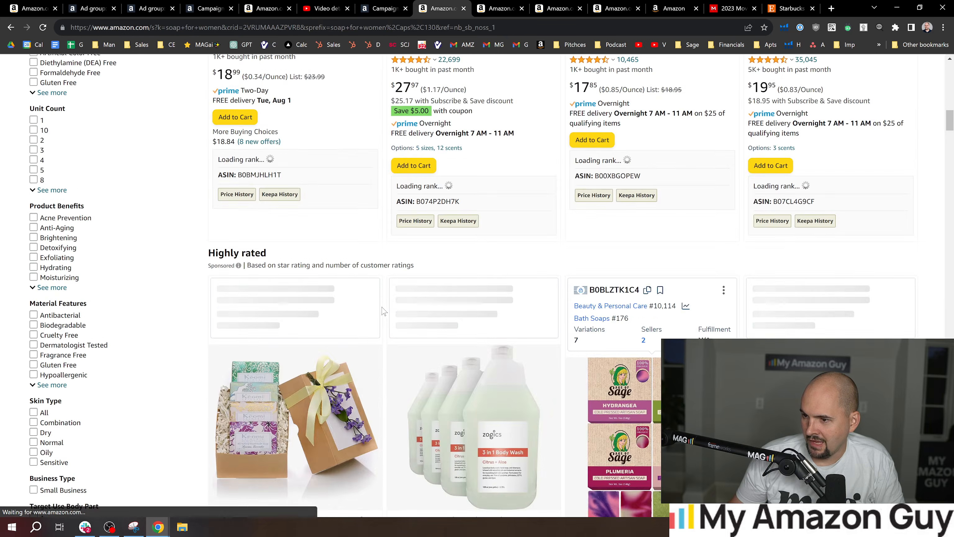
pyautogui.scroll(-5, 382, 312)
pyautogui.scroll(-1, 649, 229)
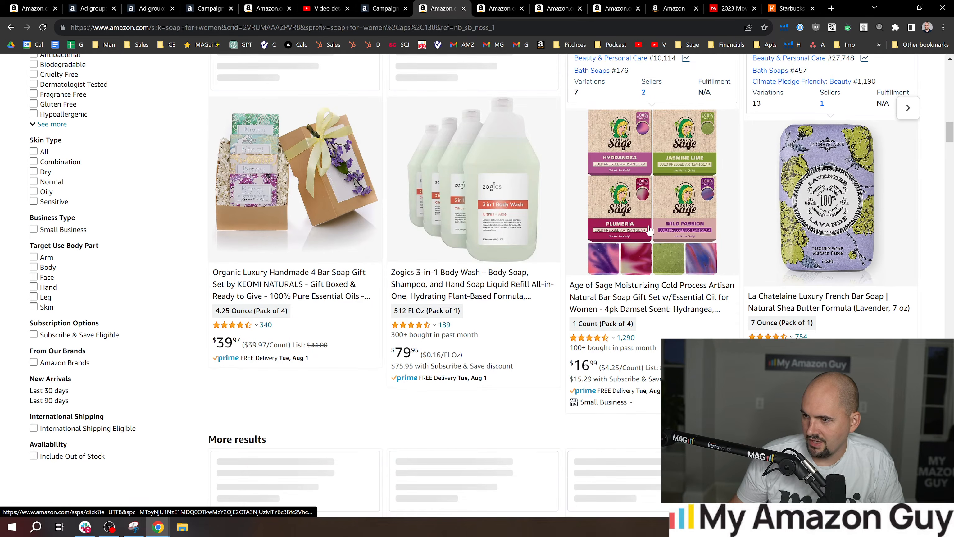
pyautogui.scroll(10, 639, 233)
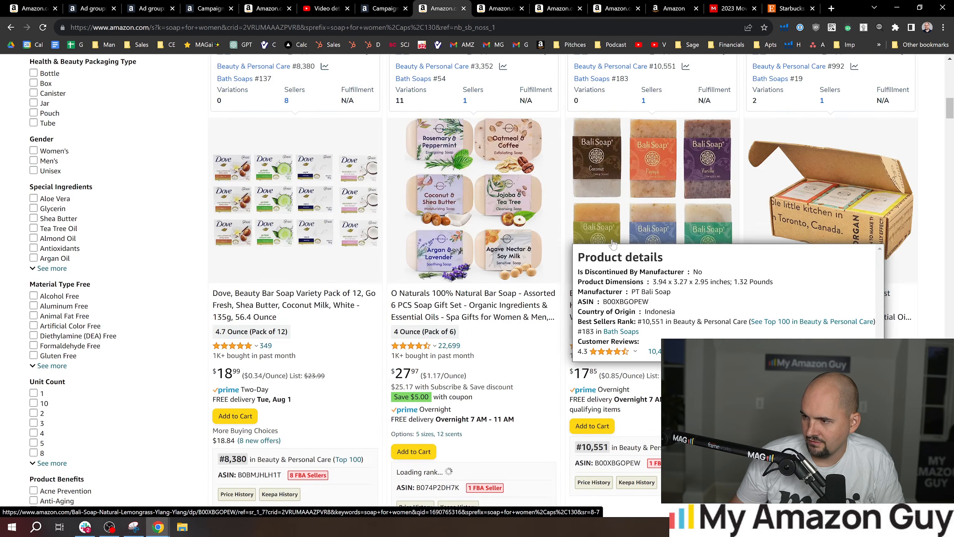
pyautogui.scroll(5, 601, 233)
# Return to the campaign and add the suggested keywords "soap for women" and "goats milk soap" as phrase match
pyautogui.click(374, 7)
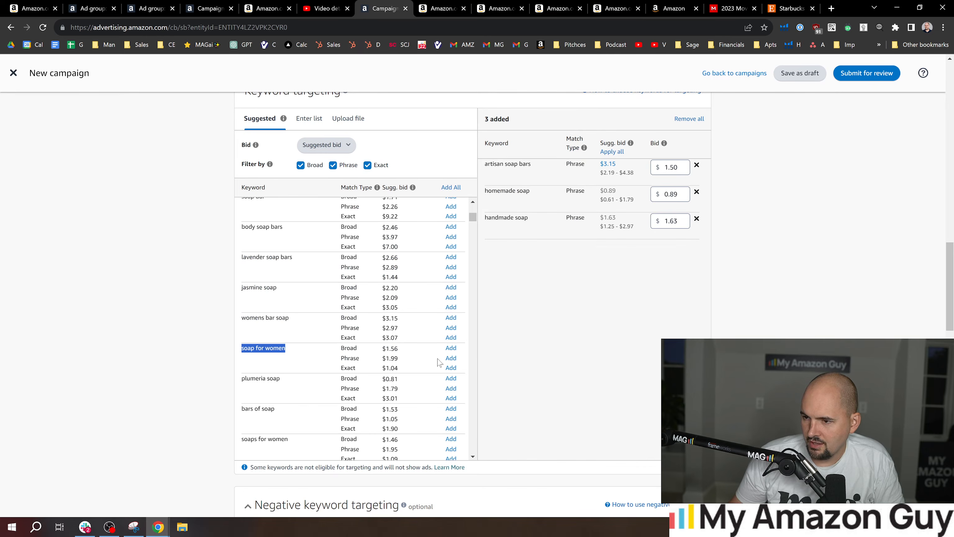
pyautogui.click(453, 359)
pyautogui.scroll(-3, 291, 362)
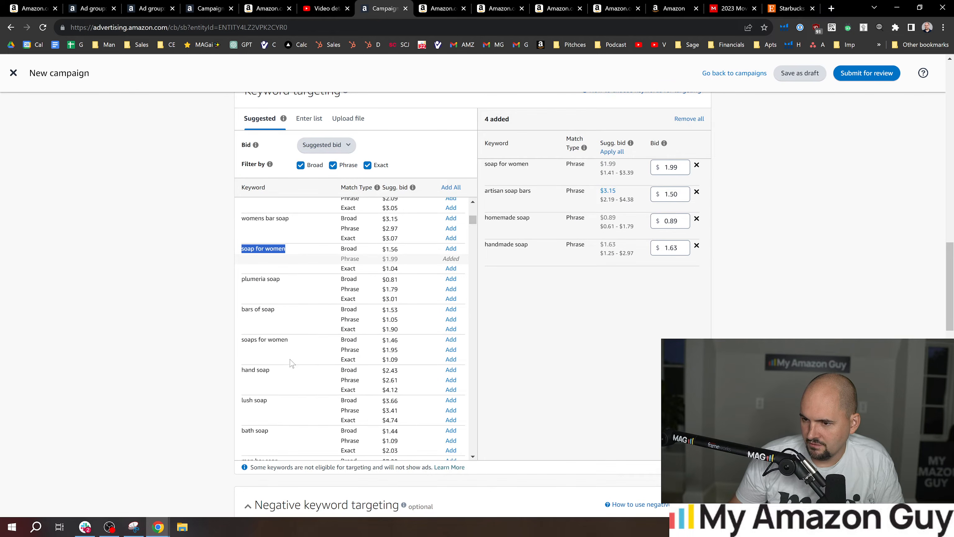
pyautogui.scroll(-4, 315, 362)
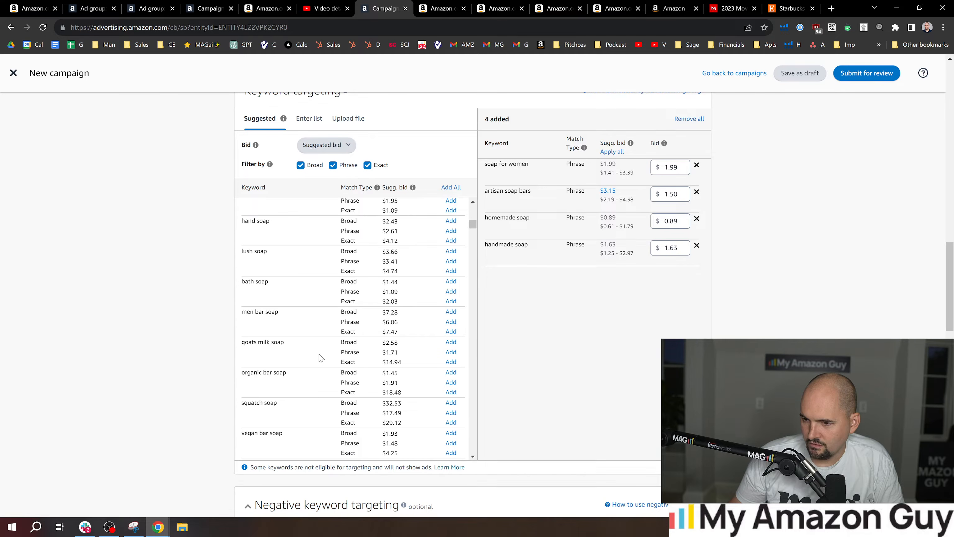
pyautogui.scroll(-3, 318, 358)
pyautogui.scroll(-2, 321, 353)
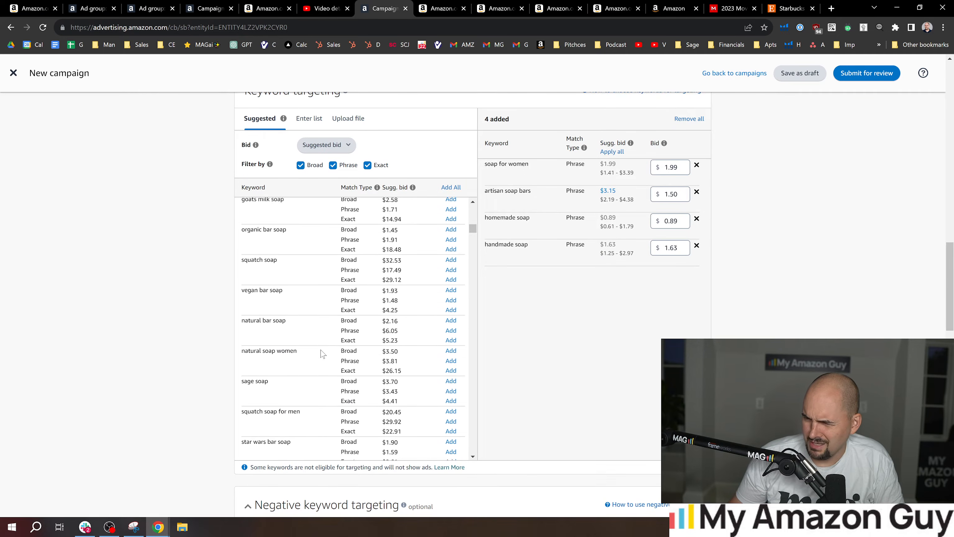
pyautogui.scroll(3, 326, 350)
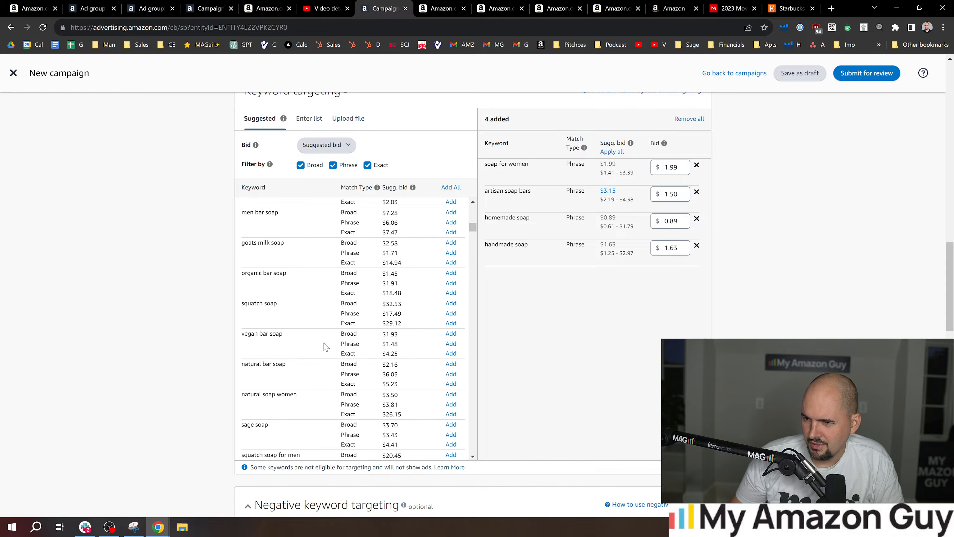
pyautogui.click(450, 302)
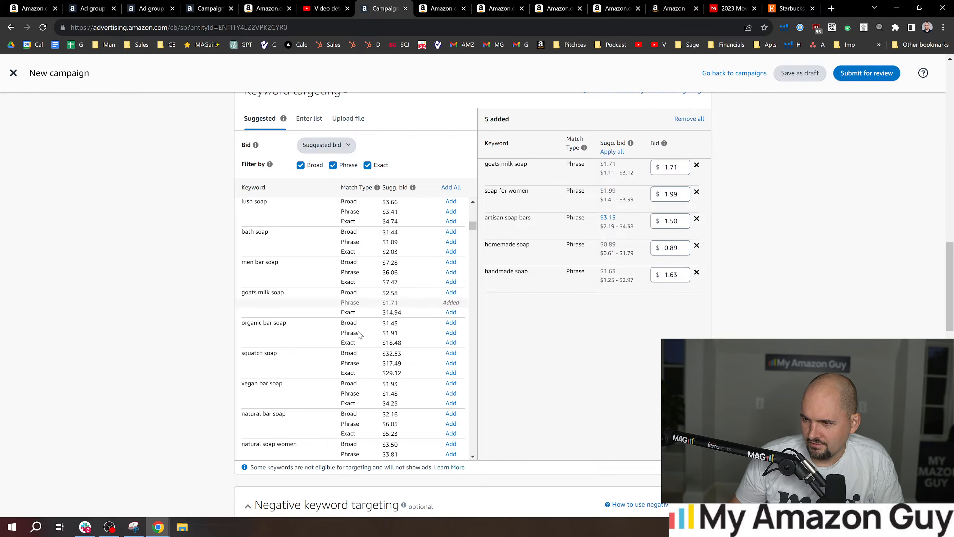
# Add the suggested keyword "sage soap" as phrase match and save its bid as $1.50
pyautogui.scroll(-2, 335, 351)
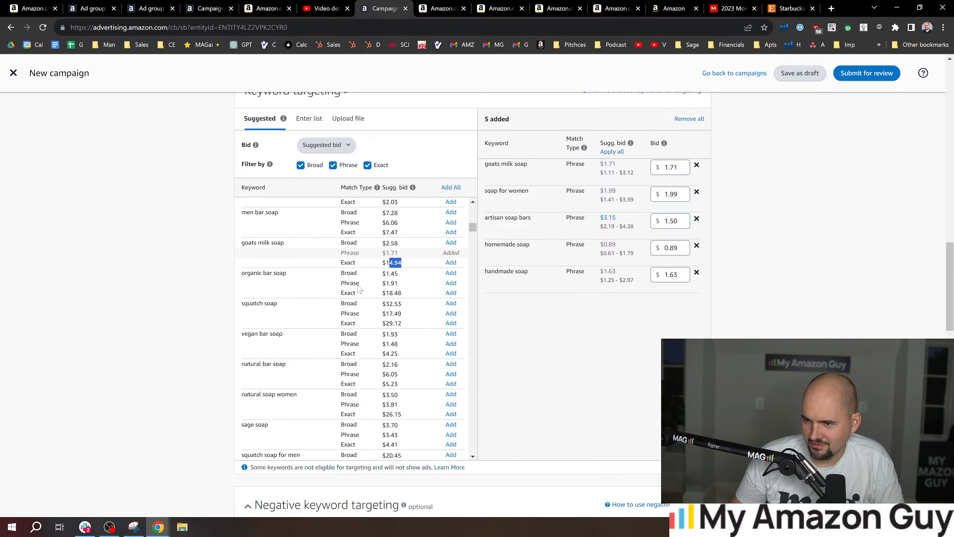
pyautogui.scroll(-3, 292, 322)
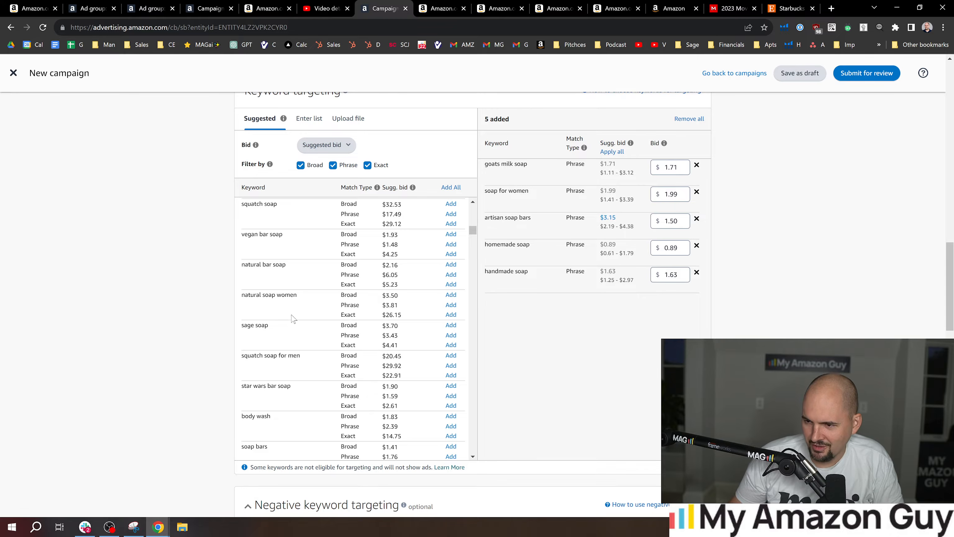
pyautogui.scroll(-1, 308, 308)
pyautogui.moveTo(284, 276); pyautogui.dragTo(243, 275)
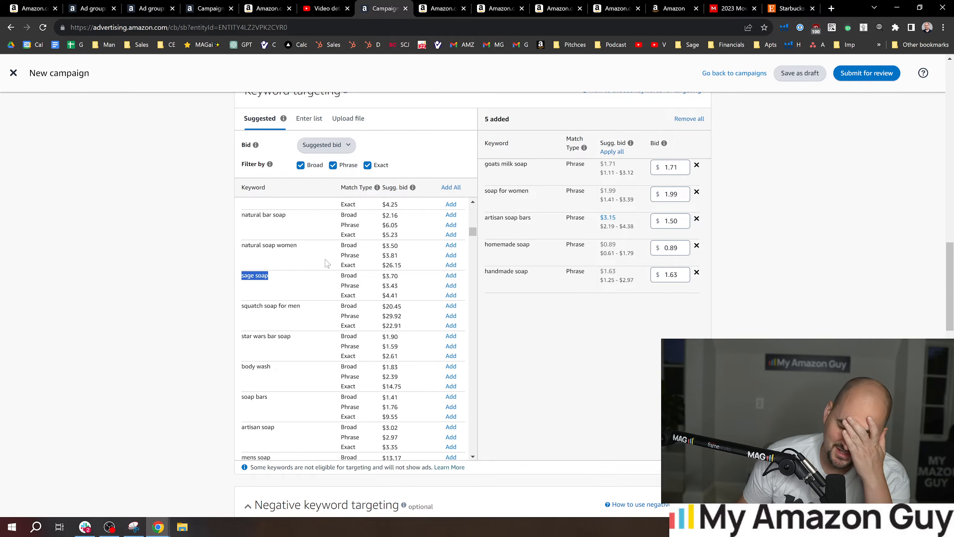
pyautogui.click(450, 286)
pyautogui.click(672, 167)
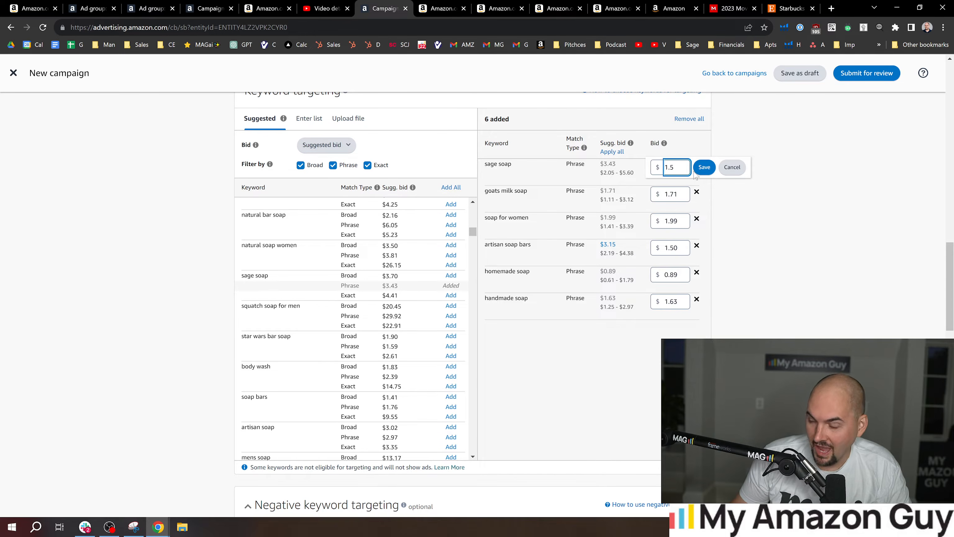
pyautogui.write('1.5')
pyautogui.click(696, 174)
# Add the suggested keyword "squatch soap for men" to the targeting list as phrase match
pyautogui.scroll(-1, 339, 289)
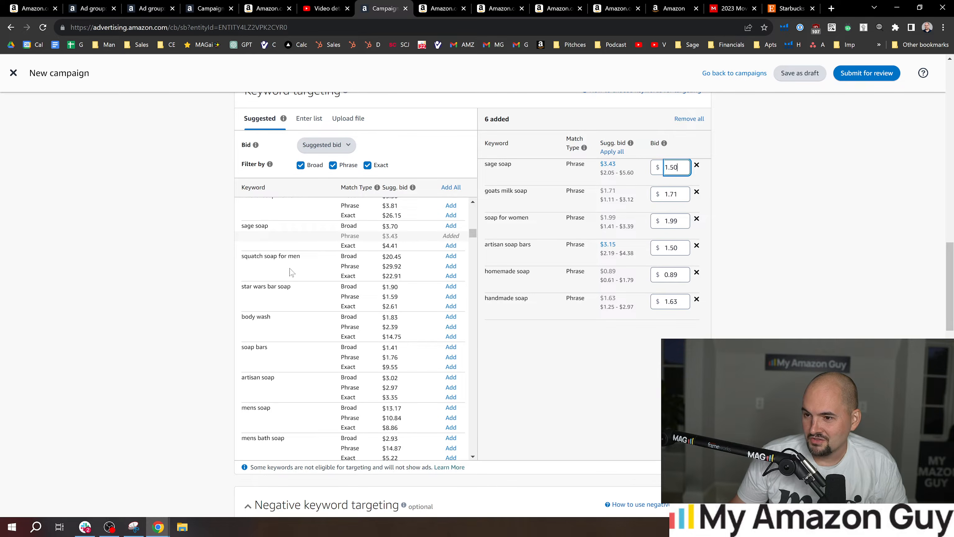
pyautogui.moveTo(389, 266); pyautogui.dragTo(349, 266)
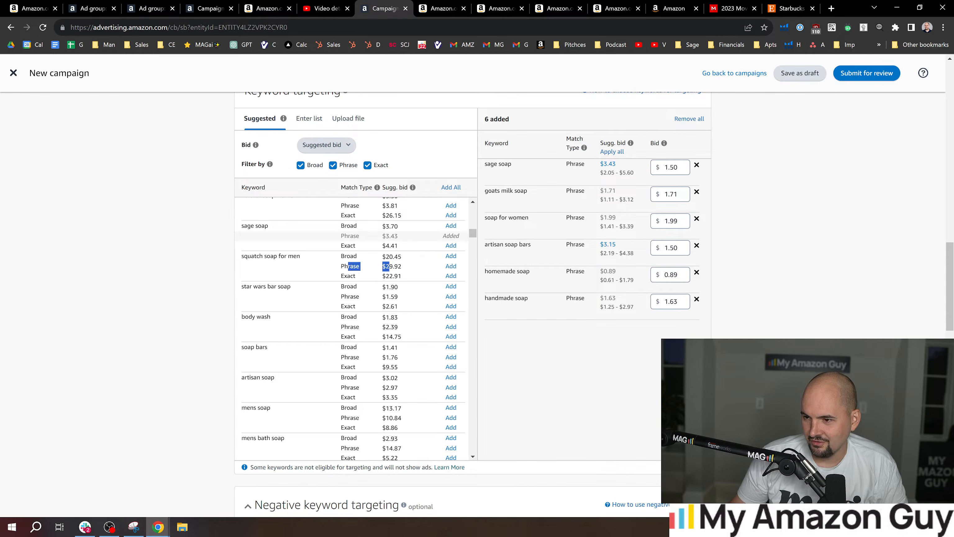
pyautogui.click(453, 267)
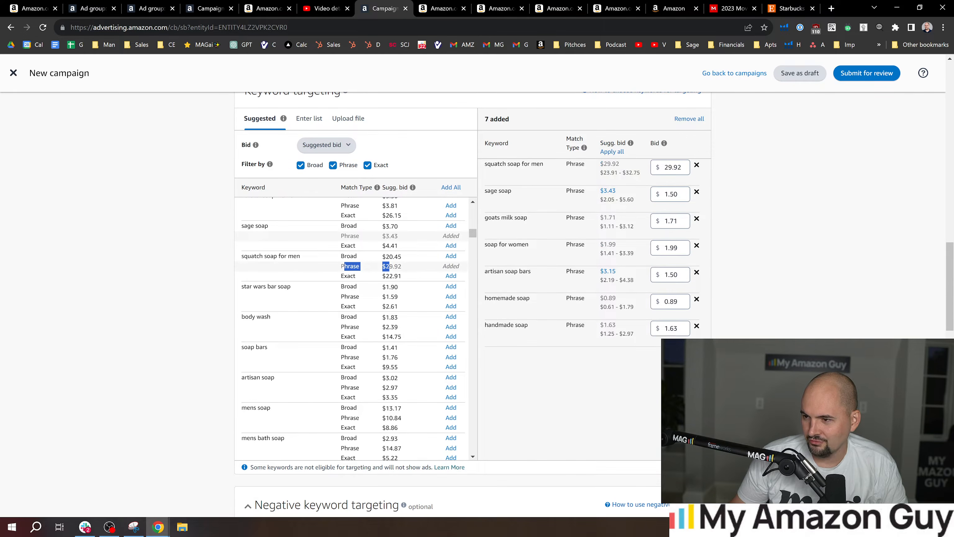
# Set the bid for the added keyword "squatch soap for men" to $0.75 and save it
pyautogui.click(673, 168)
pyautogui.press('BackSpace')
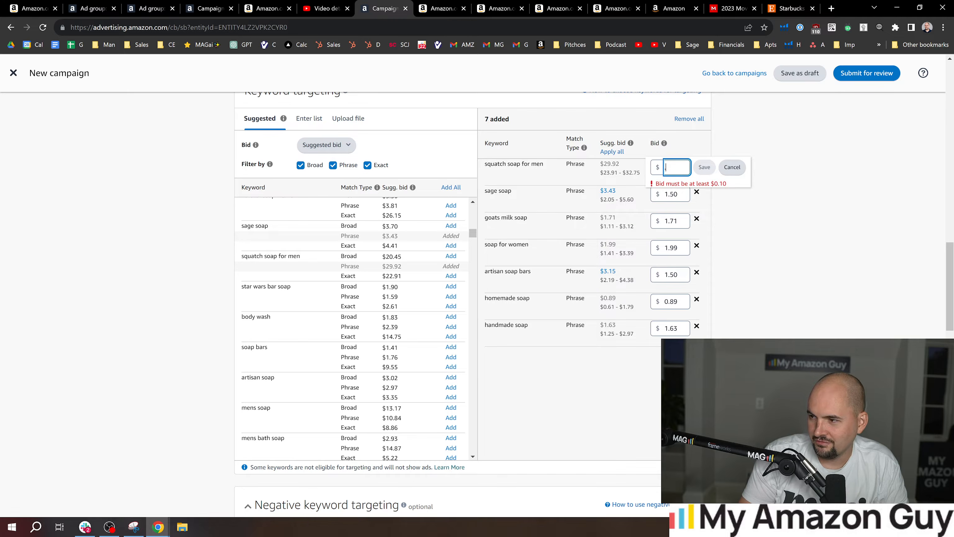
pyautogui.write('0.75')
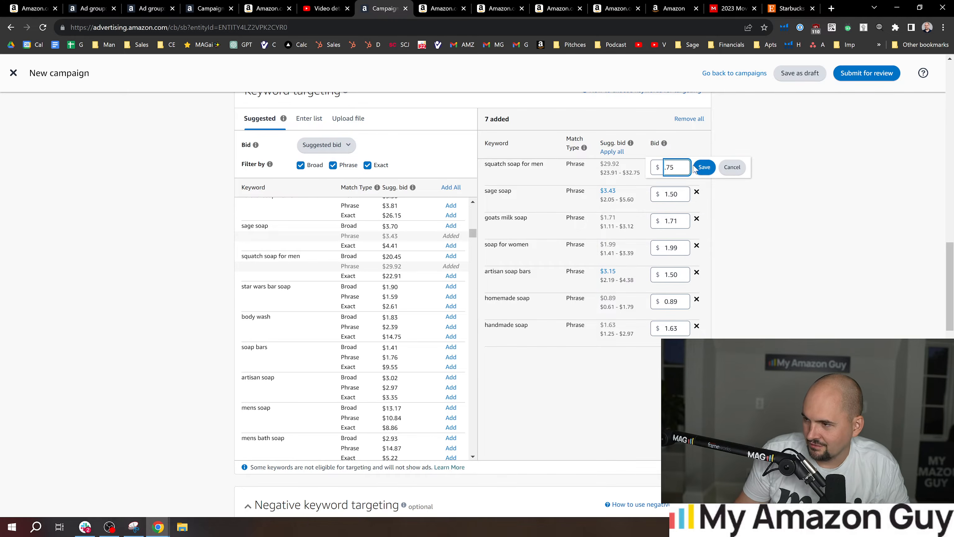
pyautogui.click(698, 169)
# Add the suggested keyword "natural soap bar" as phrase match and save its bid as $1.45
pyautogui.scroll(-1, 324, 340)
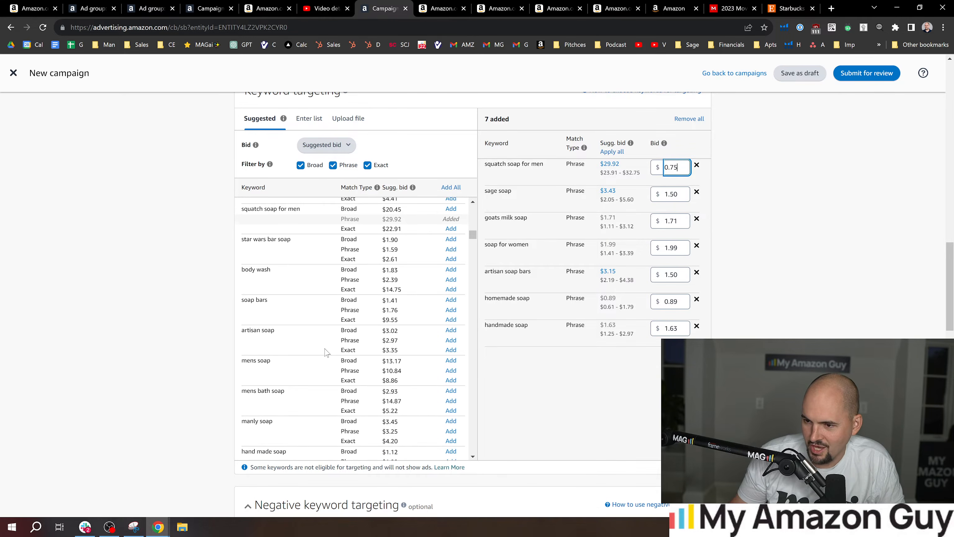
pyautogui.scroll(-5, 321, 337)
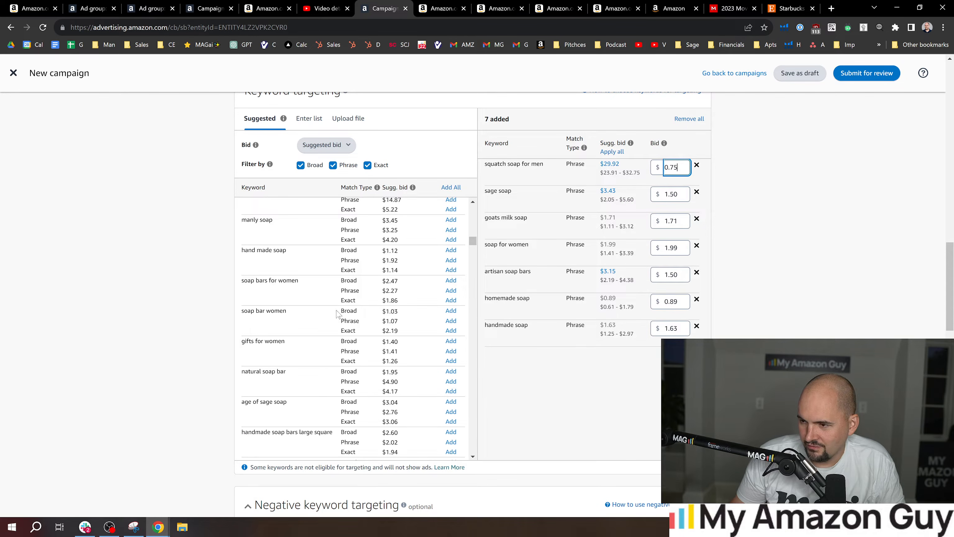
pyautogui.scroll(-3, 371, 318)
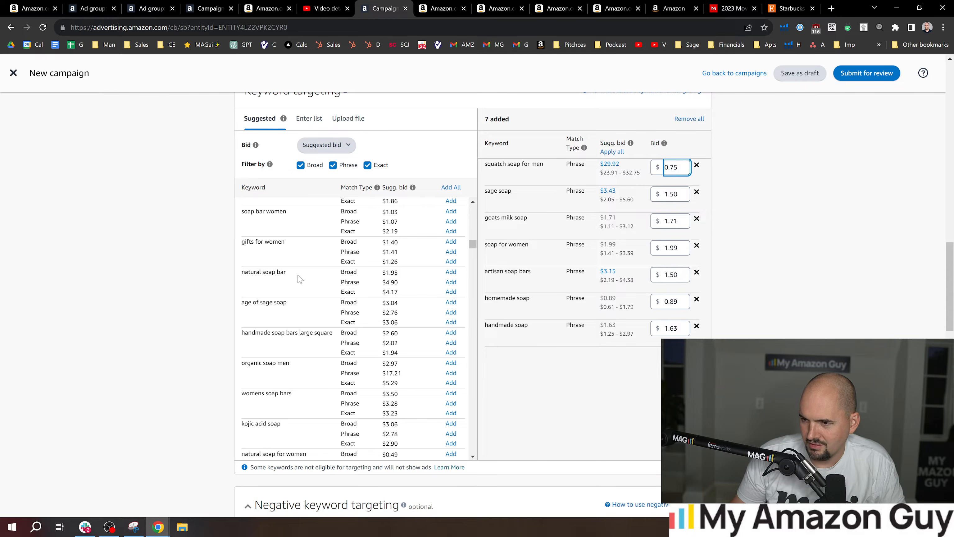
pyautogui.moveTo(300, 279); pyautogui.dragTo(230, 279)
pyautogui.click(324, 278)
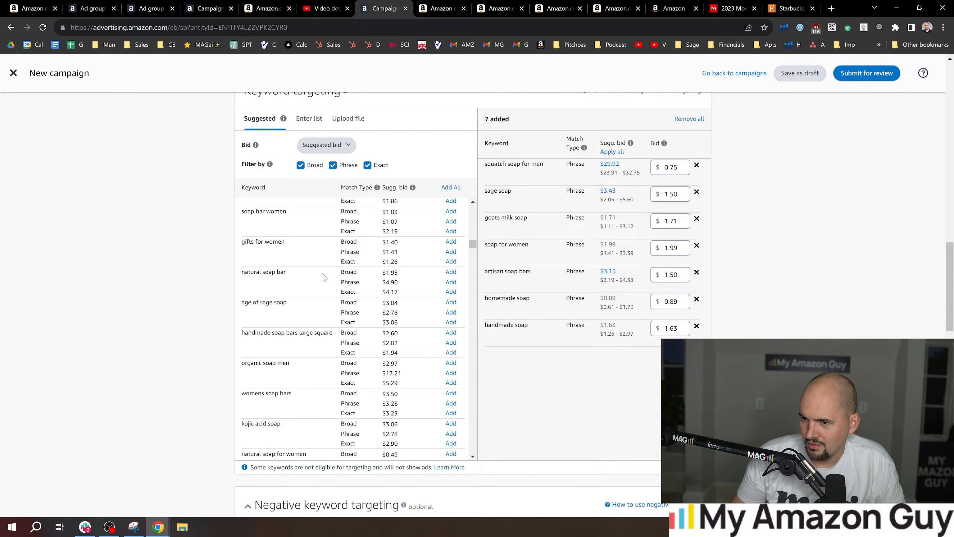
pyautogui.click(450, 282)
pyautogui.click(672, 167)
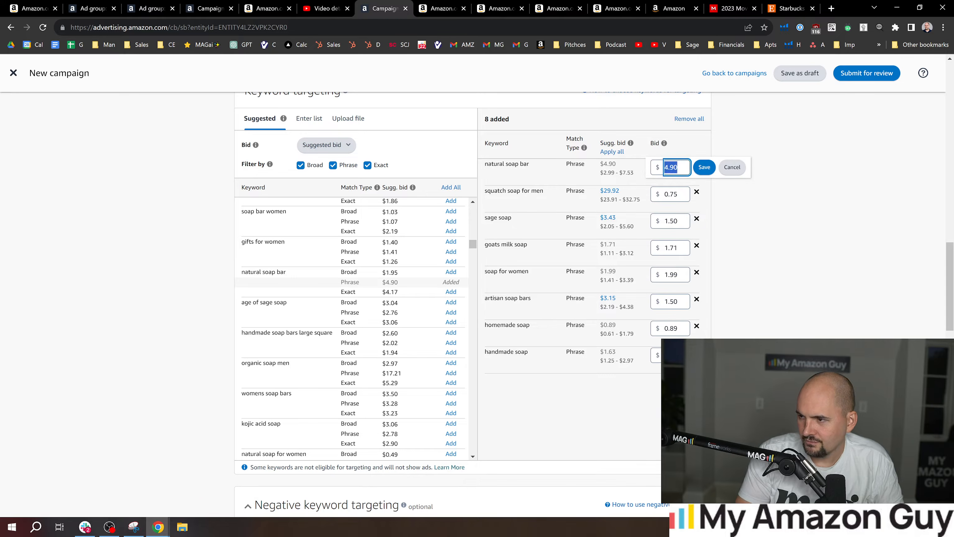
pyautogui.write('1.45')
pyautogui.press('Return')
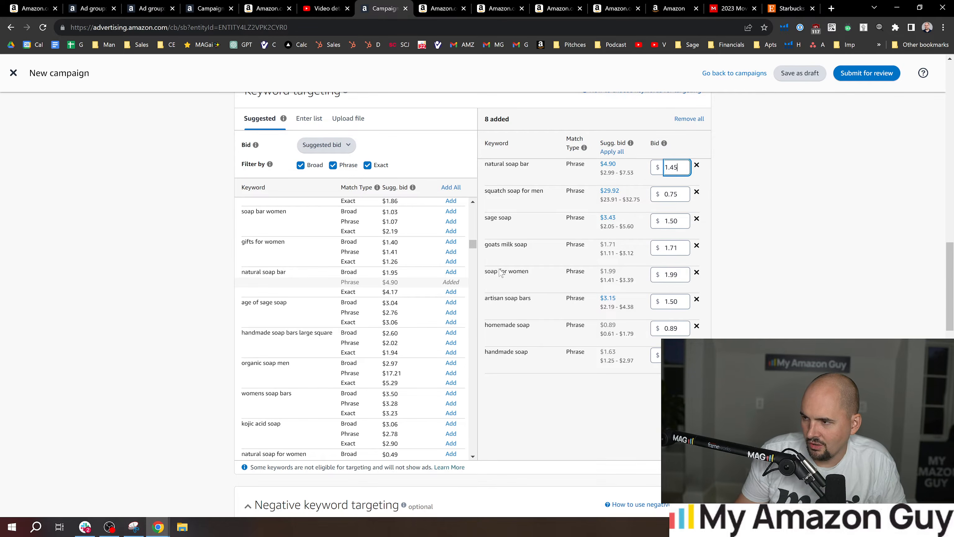
# Examine the remaining suggested keywords and their suggested bids for further targeting candidates
pyautogui.scroll(-3, 366, 353)
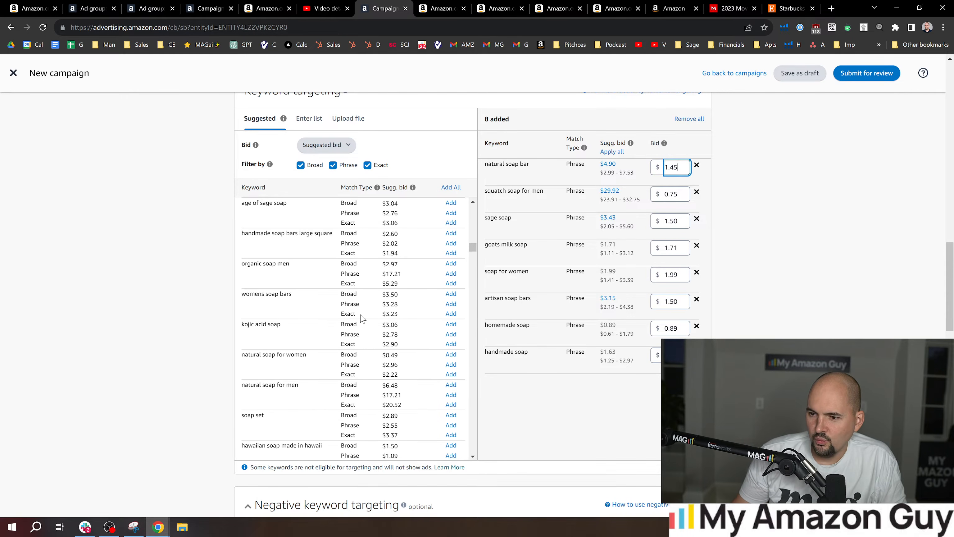
pyautogui.scroll(-5, 363, 338)
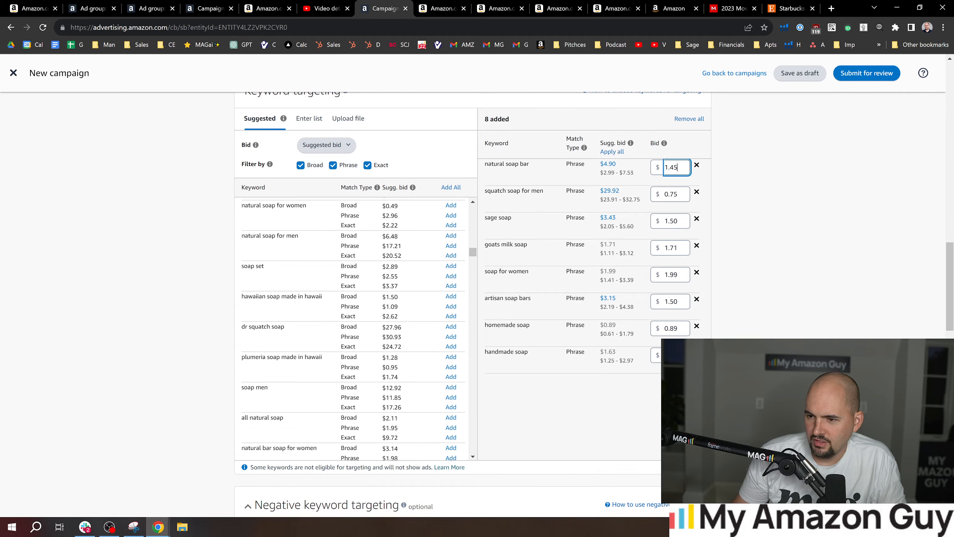
pyautogui.scroll(-5, 355, 318)
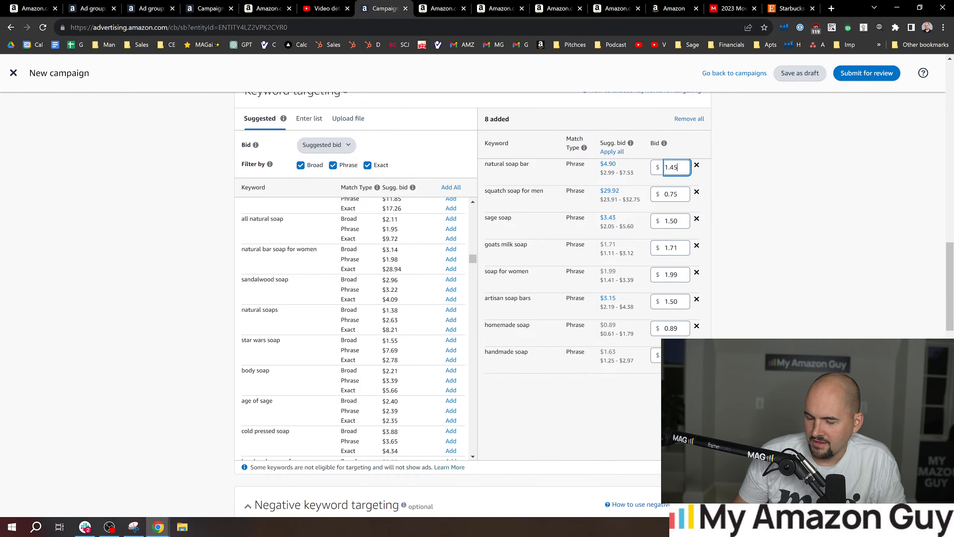
pyautogui.scroll(-6, 355, 314)
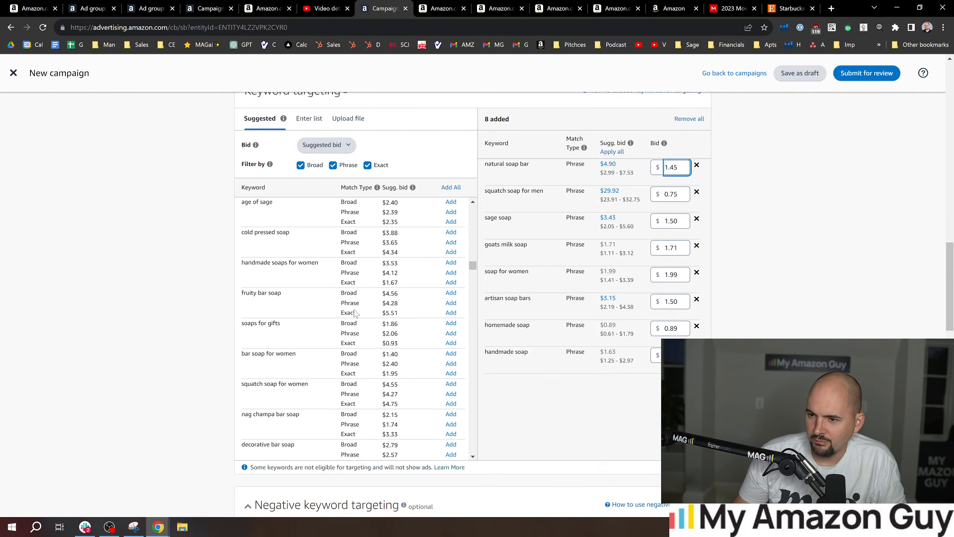
pyautogui.scroll(-3, 355, 313)
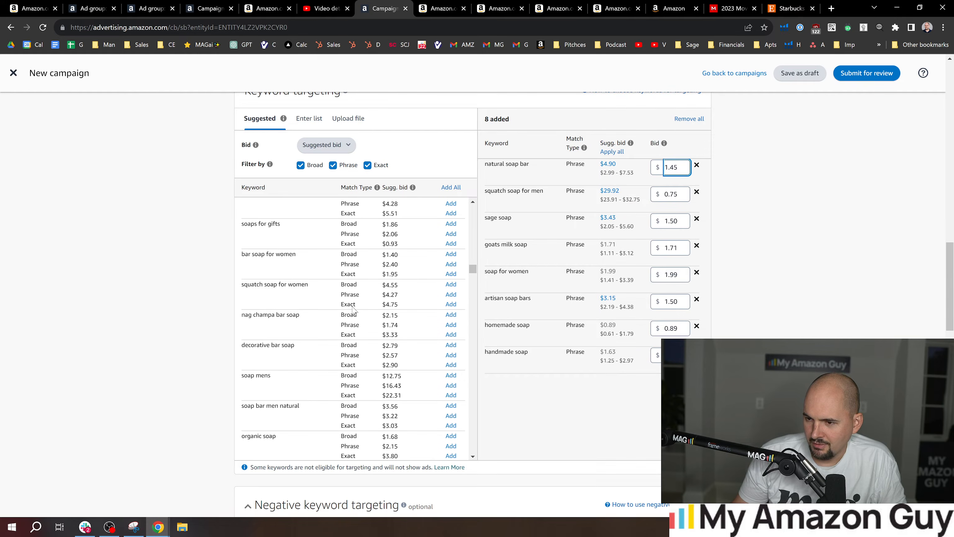
pyautogui.scroll(-10, 353, 308)
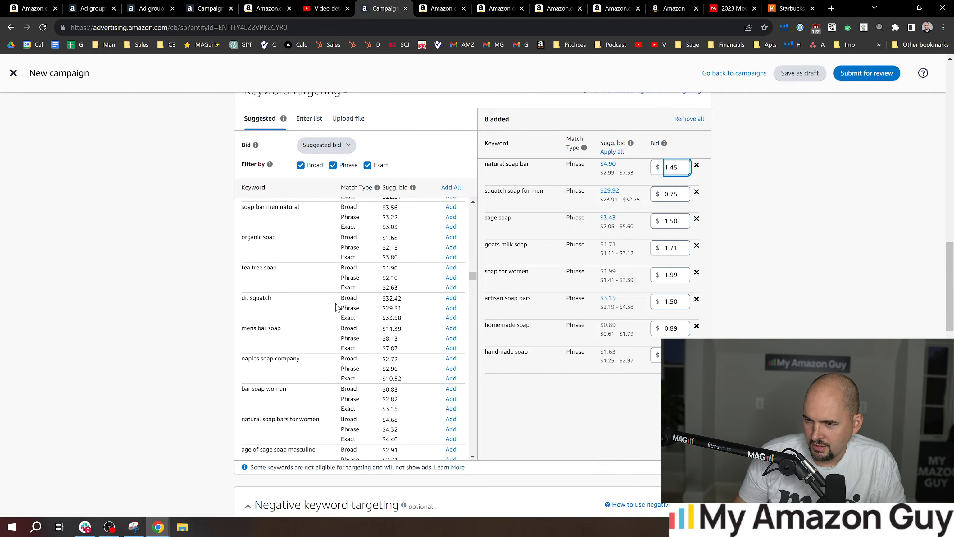
pyautogui.scroll(-10, 337, 306)
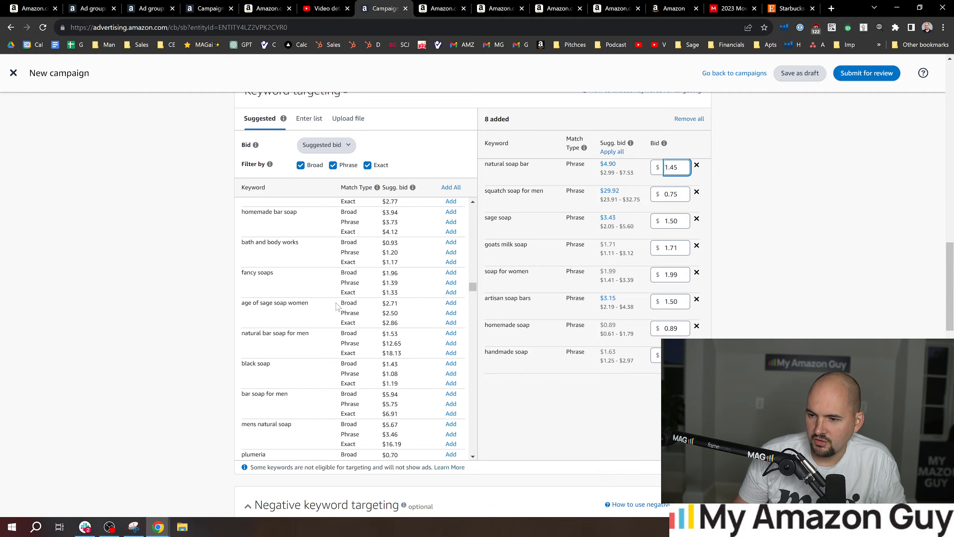
pyautogui.scroll(-8, 337, 306)
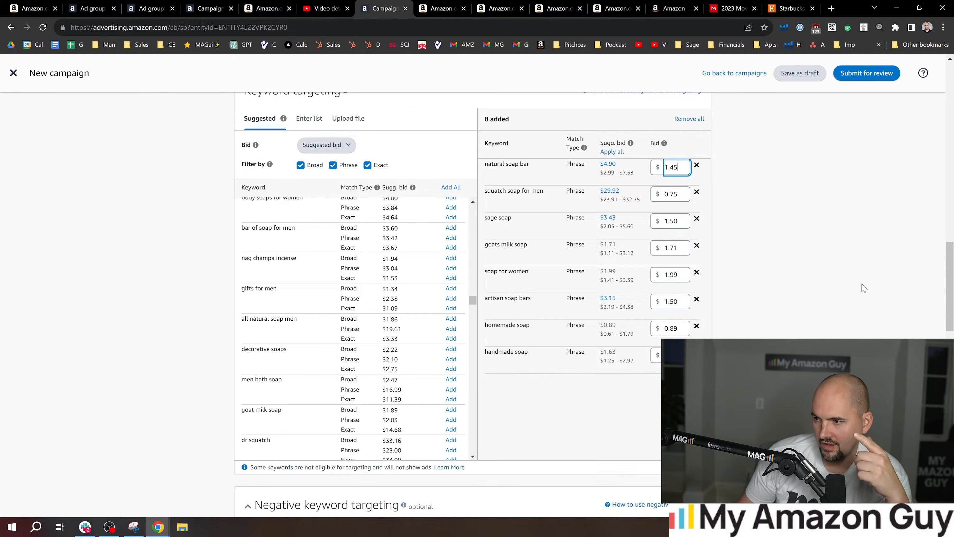
# In the ad settings, replace the default ad name with one beginning "soap ar"
pyautogui.click(875, 279)
pyautogui.moveTo(953, 269); pyautogui.dragTo(953, 407)
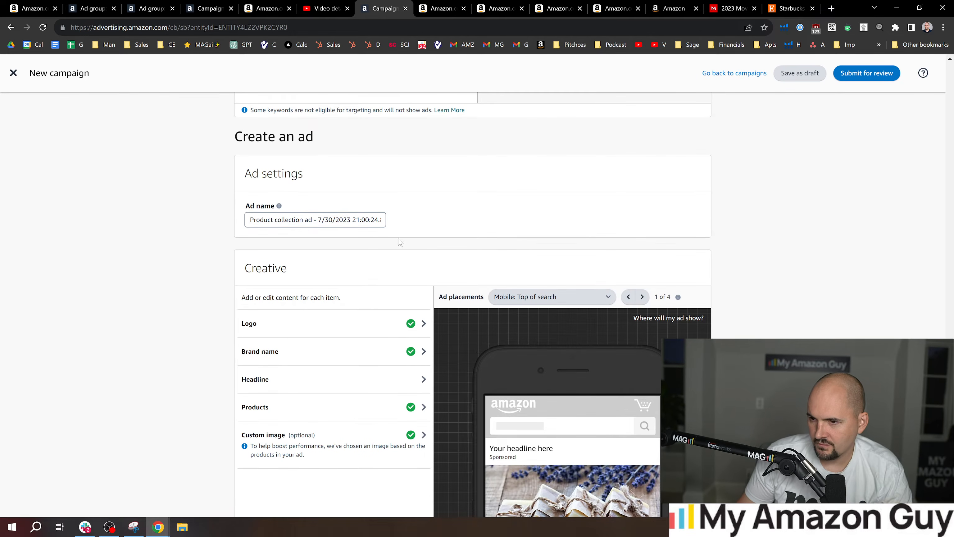
pyautogui.scroll(-1, 270, 339)
pyautogui.tripleClick(305, 171)
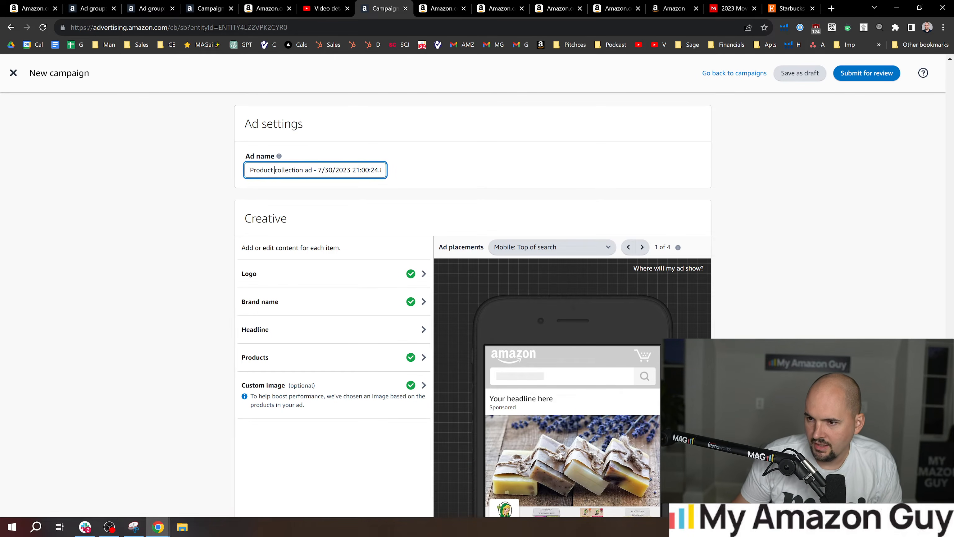
pyautogui.write('sage soap')
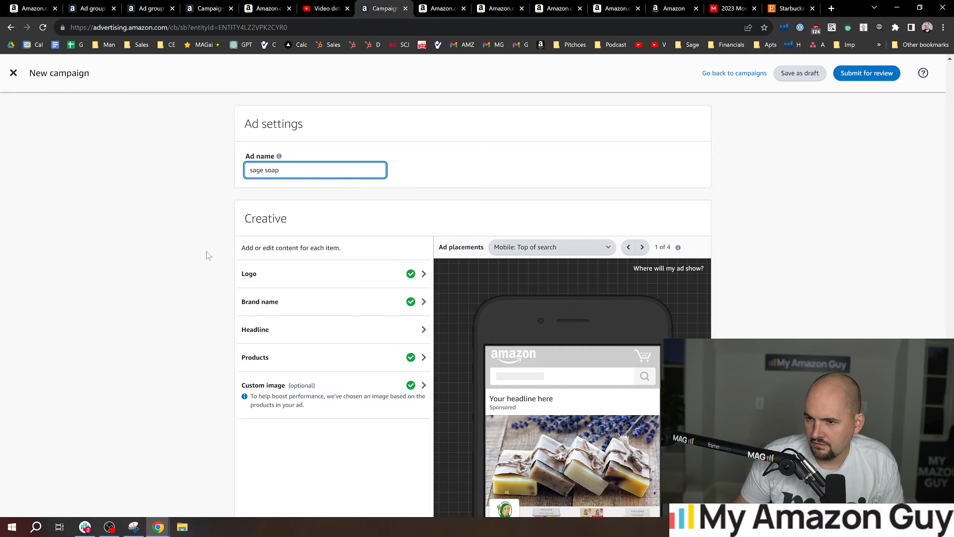
pyautogui.hotkey('ctrl', 'a')
pyautogui.write('so')
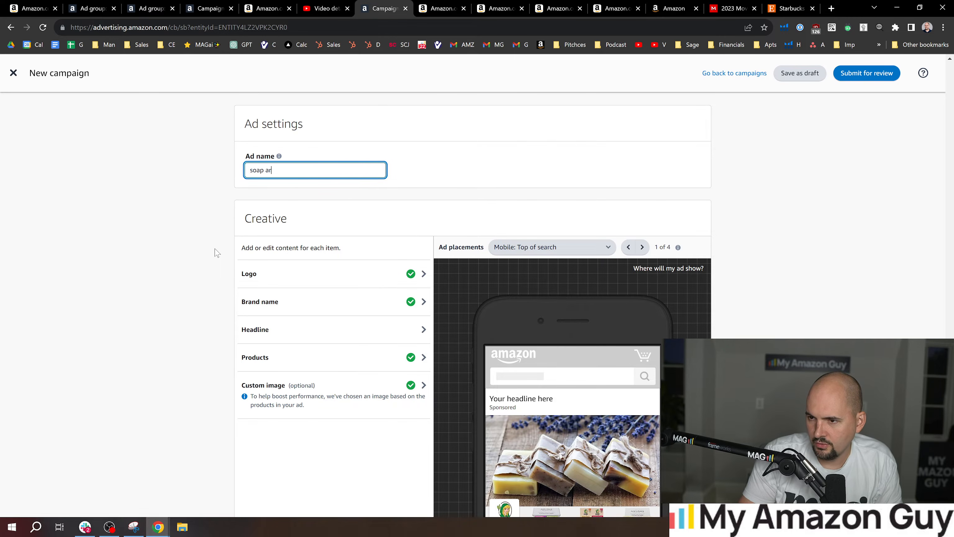
# Set the ad creative's headline to "Artisan Handmade Soaps - 50 Scents to Choose" and return to the creative overview
pyautogui.scroll(-3, 322, 280)
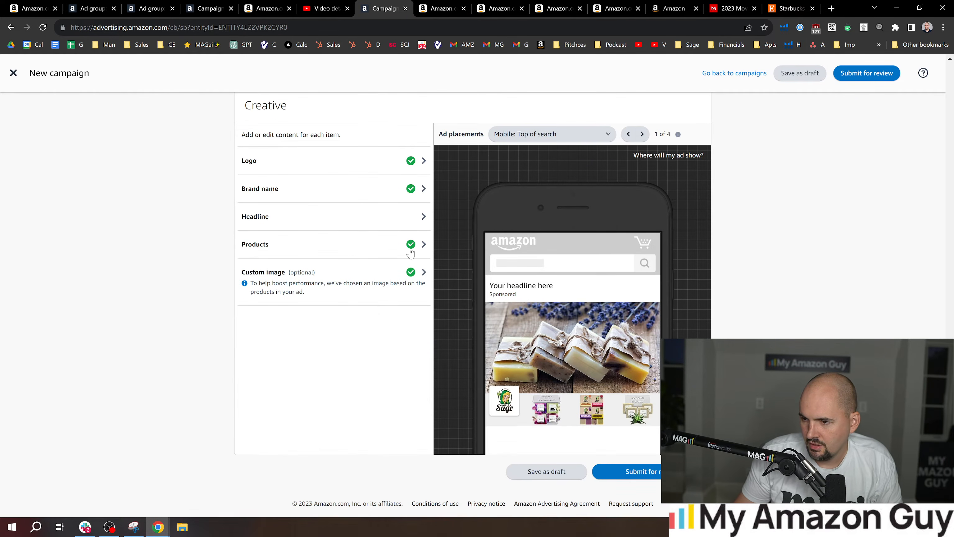
pyautogui.click(278, 189)
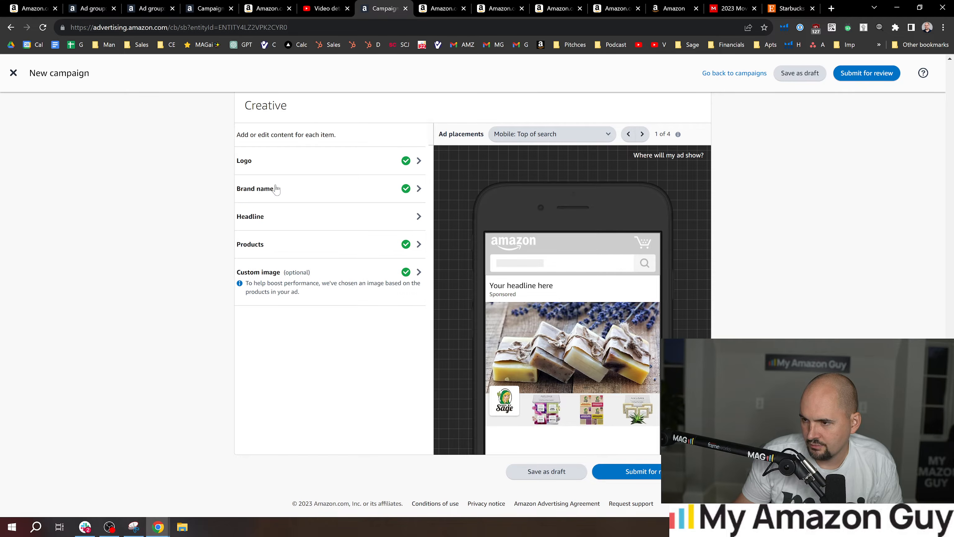
pyautogui.click(257, 143)
pyautogui.click(278, 221)
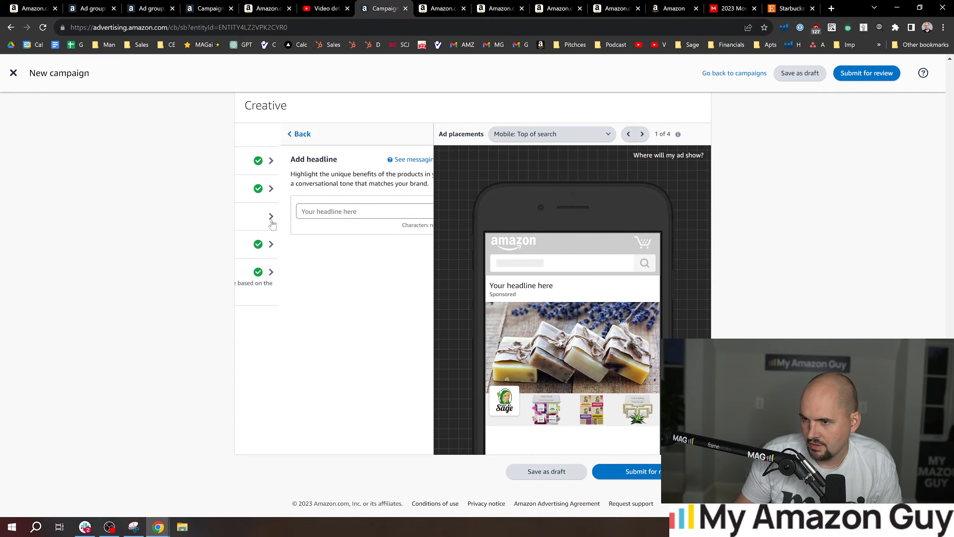
pyautogui.write('Artisan Handmade S')
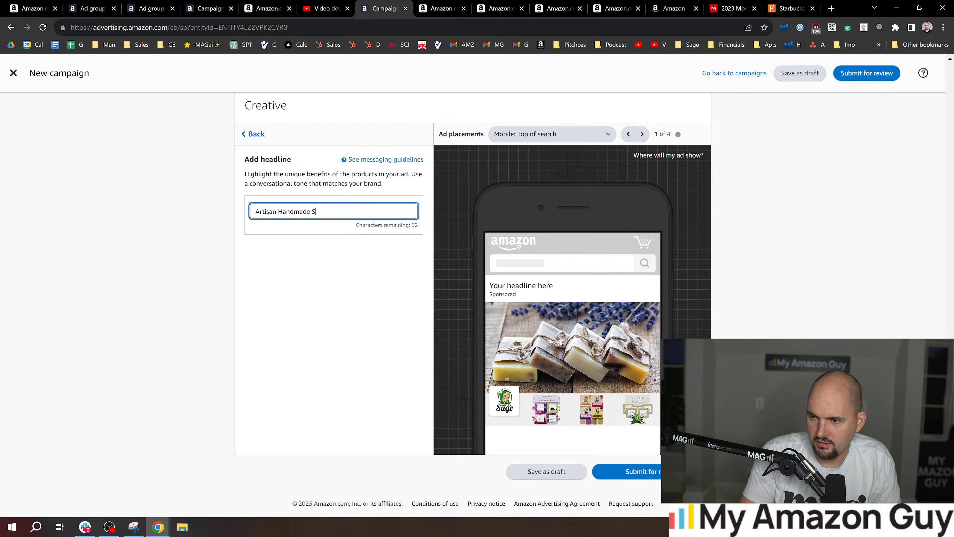
pyautogui.write('oaps')
pyautogui.press('BackSpace')
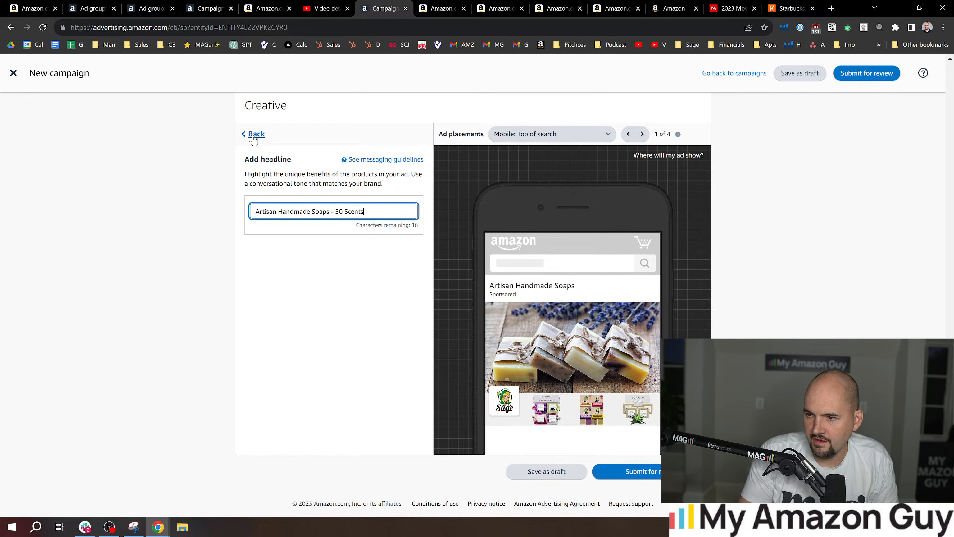
pyautogui.write('- 50 Scents to Choose')
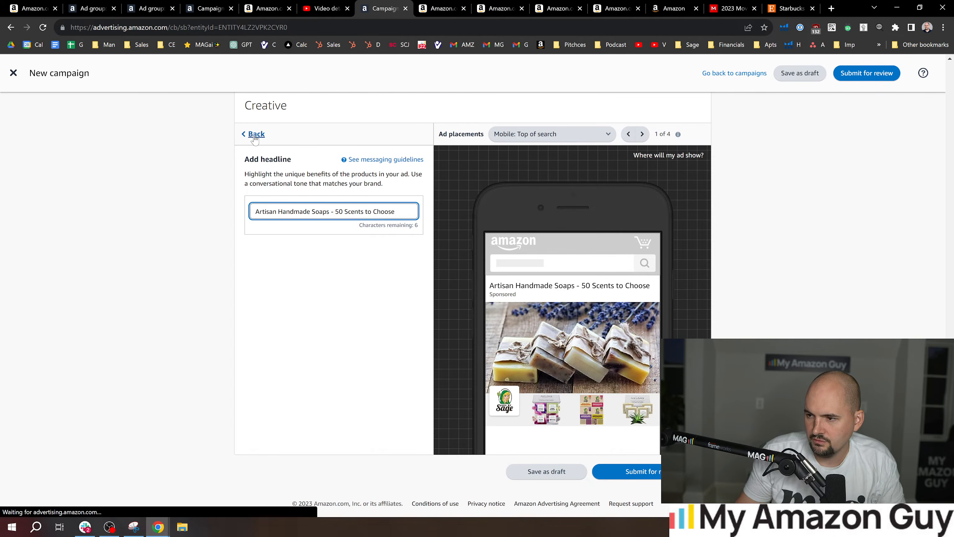
pyautogui.click(256, 135)
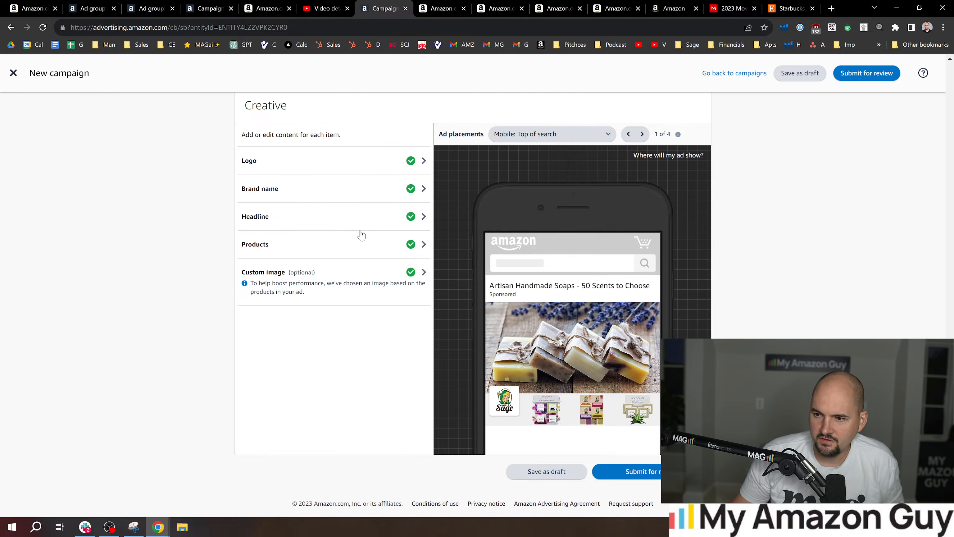
# Remove all three preselected products from the ad creative
pyautogui.click(340, 249)
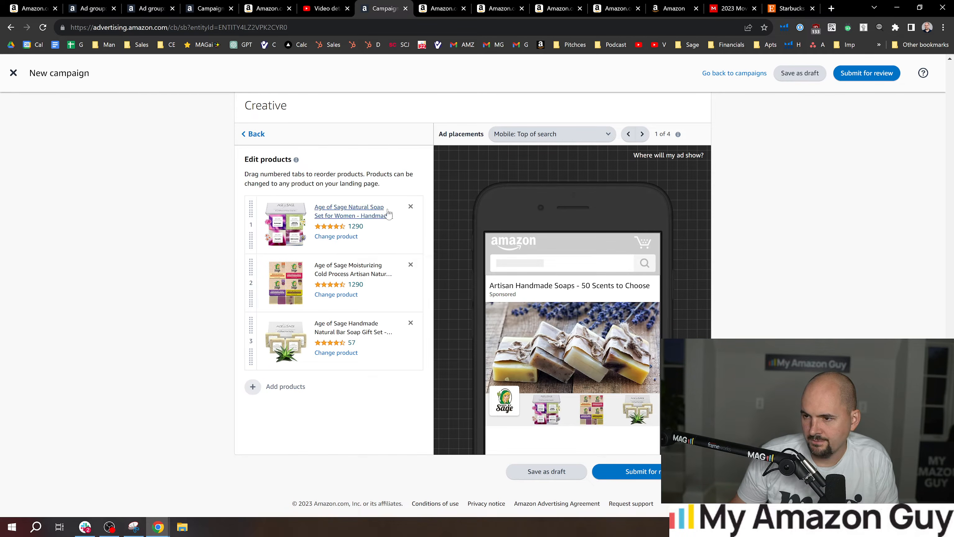
pyautogui.click(410, 206)
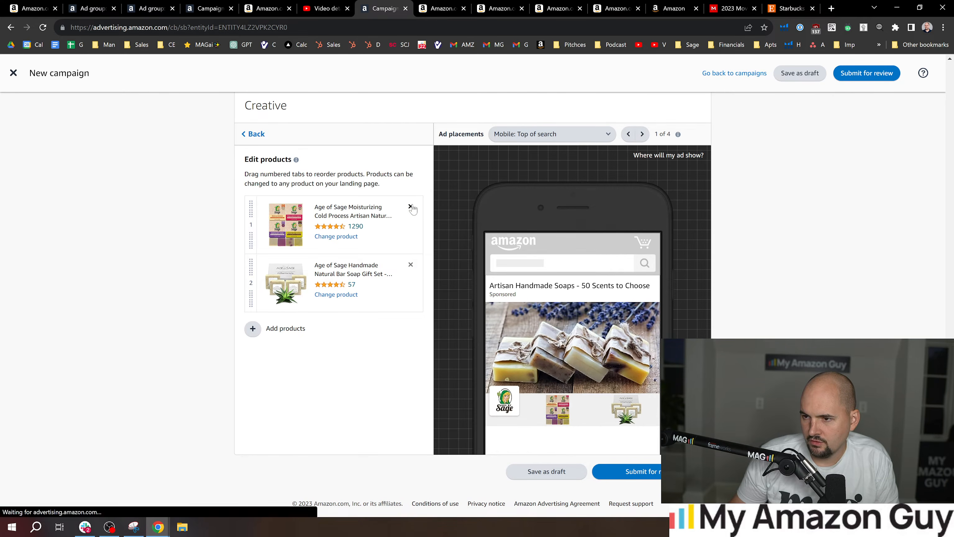
pyautogui.click(411, 207)
pyautogui.click(410, 206)
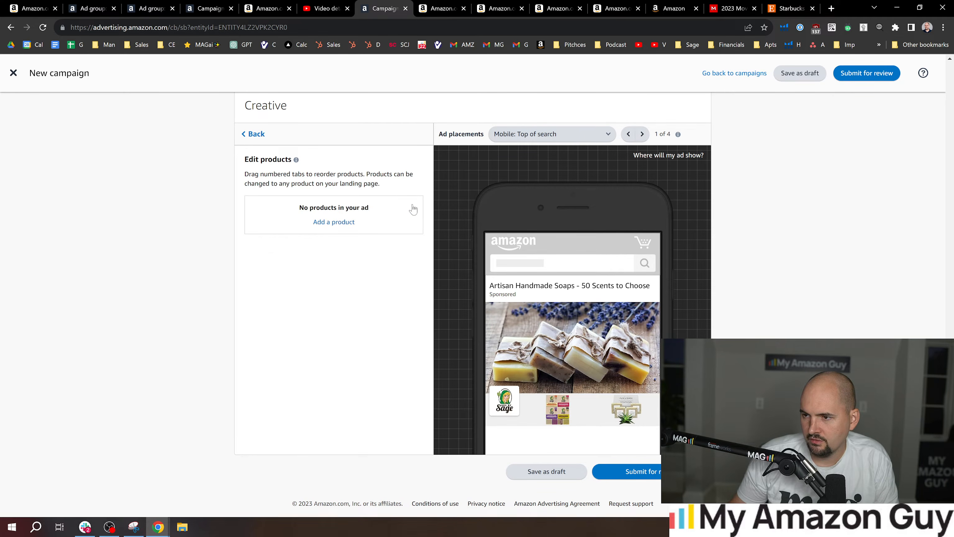
# Add the fourth listed product, an "Age of Sage Moisturizing Cold Process Artisan Natural Bar Soap Gift Set" at $16.99, to the ad
pyautogui.click(334, 222)
pyautogui.click(309, 175)
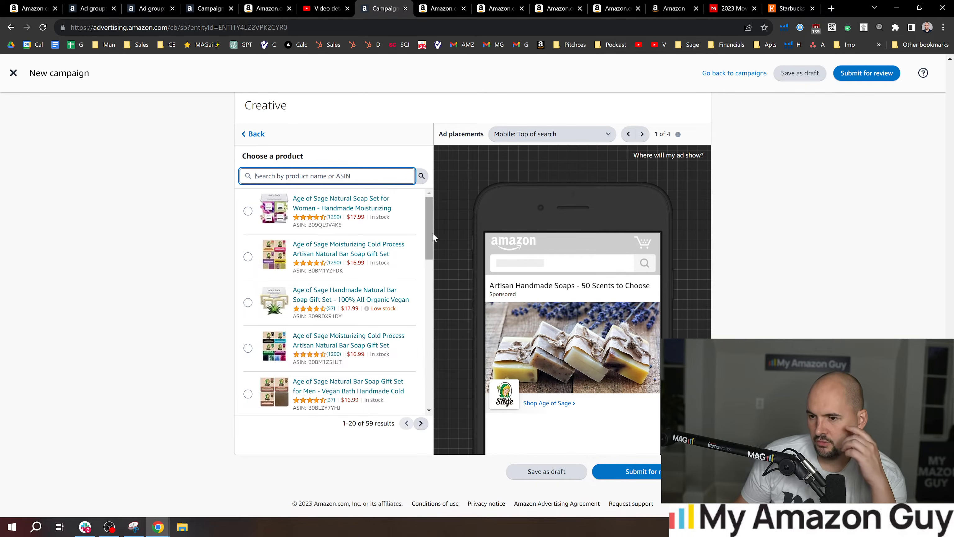
pyautogui.moveTo(429, 230)
pyautogui.mouseDown()
pyautogui.moveTo(403, 292)
pyautogui.moveTo(438, 246)
pyautogui.mouseUp()
pyautogui.scroll(1, 355, 255)
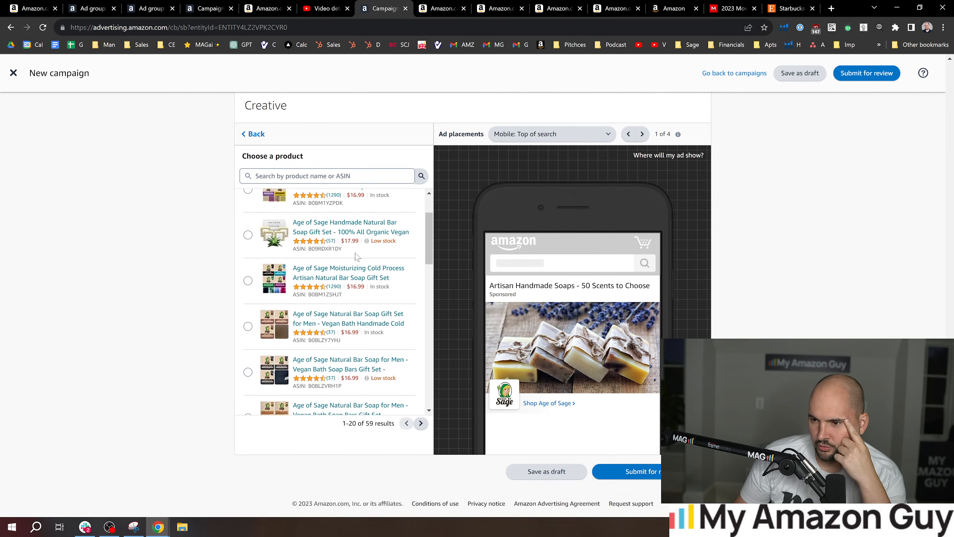
pyautogui.click(254, 281)
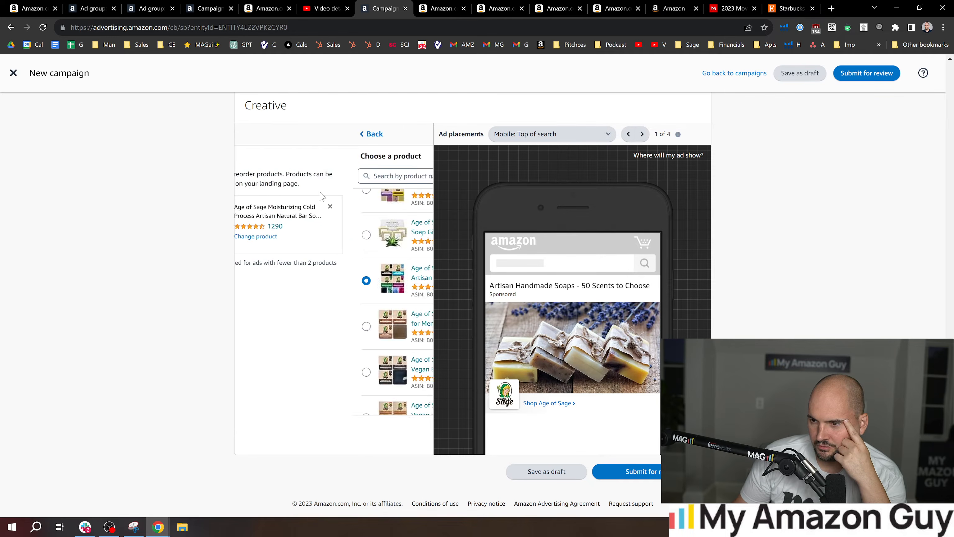
# Start adding a second product to the ad and look through all pages of the available product list for a suitable soap set
pyautogui.click(251, 284)
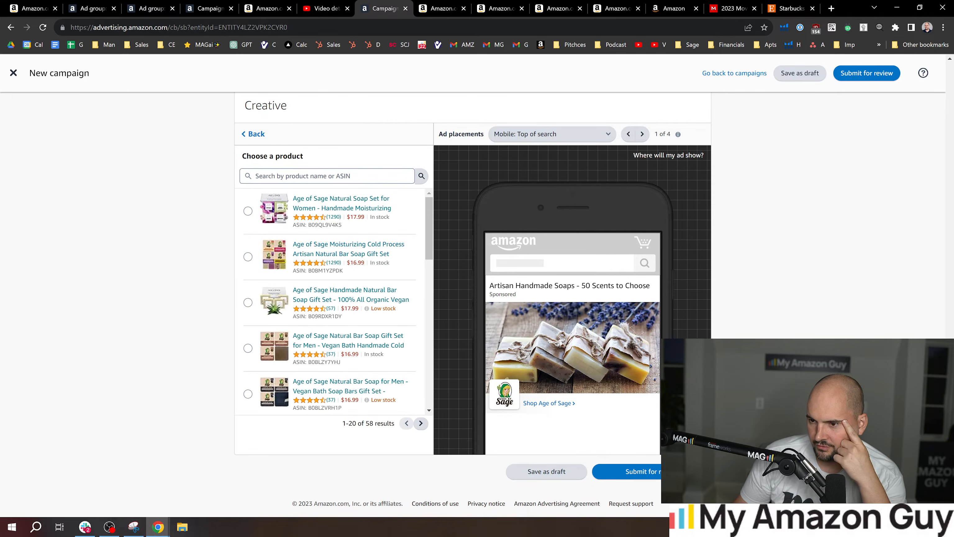
pyautogui.moveTo(429, 230); pyautogui.dragTo(412, 411)
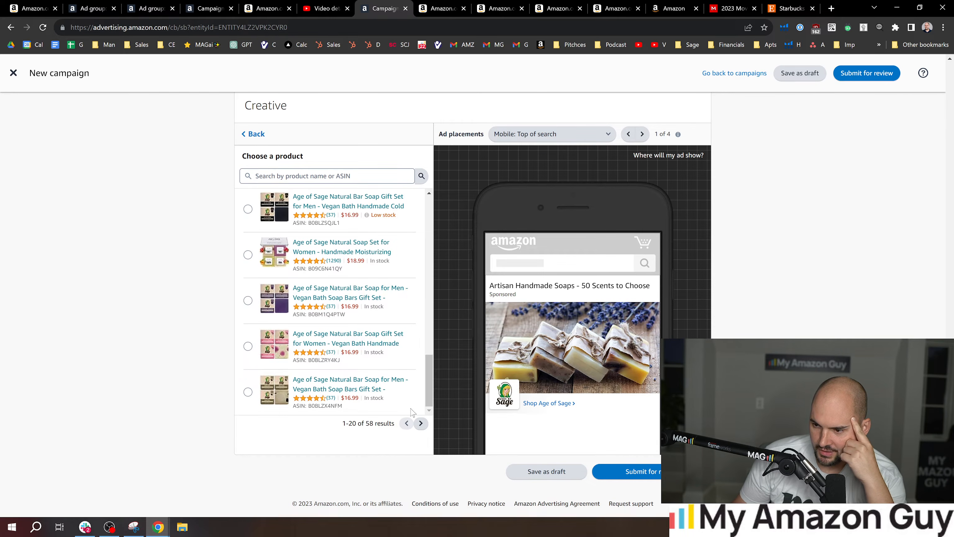
pyautogui.click(420, 423)
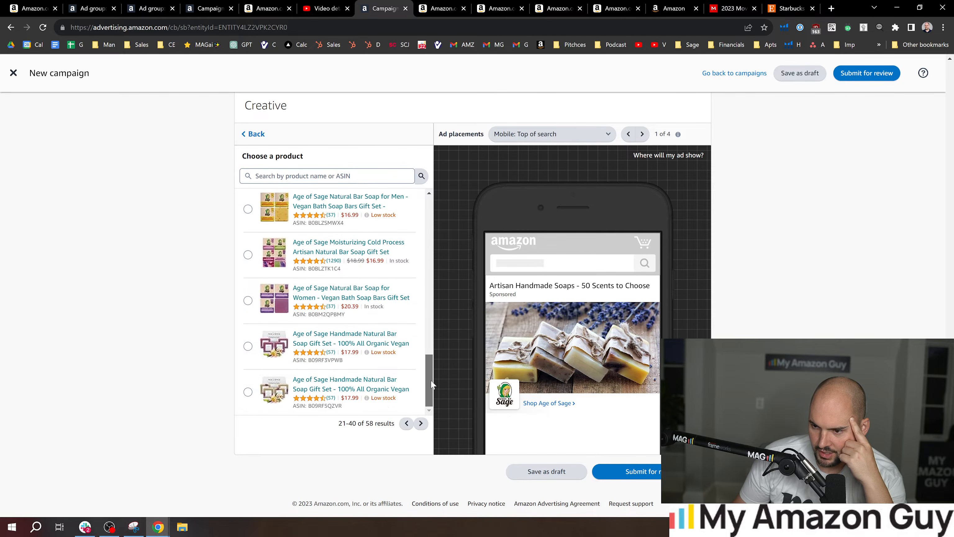
pyautogui.scroll(4, 431, 380)
pyautogui.moveTo(436, 319); pyautogui.dragTo(432, 193)
pyautogui.scroll(-10, 427, 213)
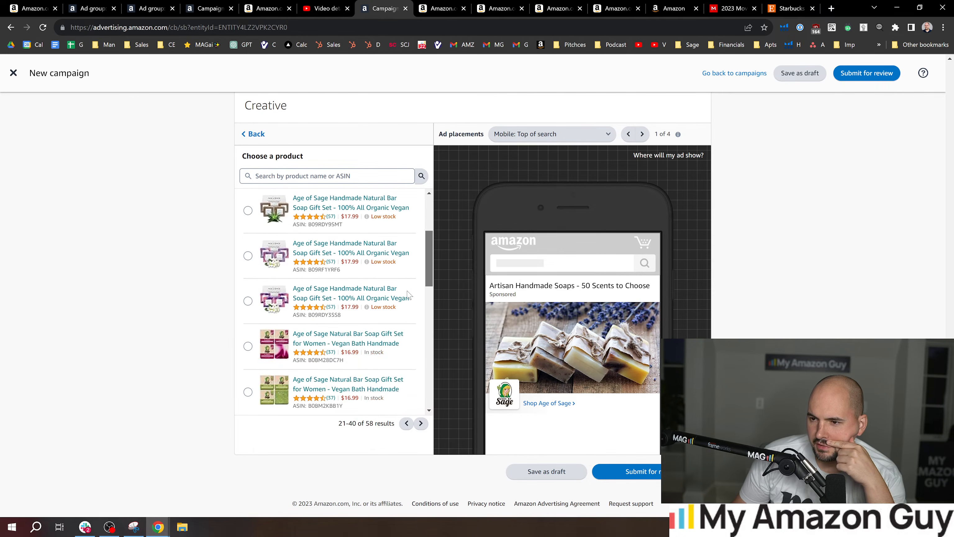
pyautogui.click(420, 424)
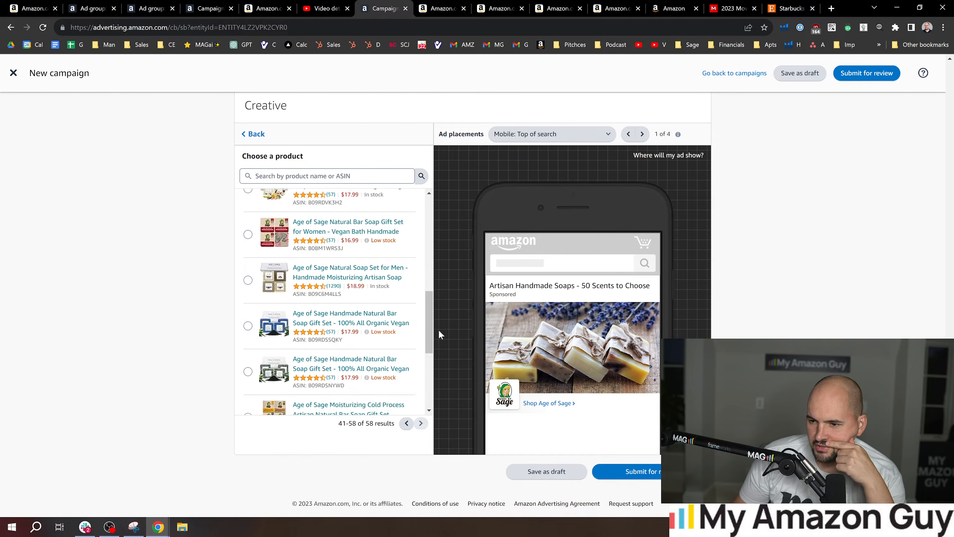
pyautogui.moveTo(439, 331); pyautogui.dragTo(423, 390)
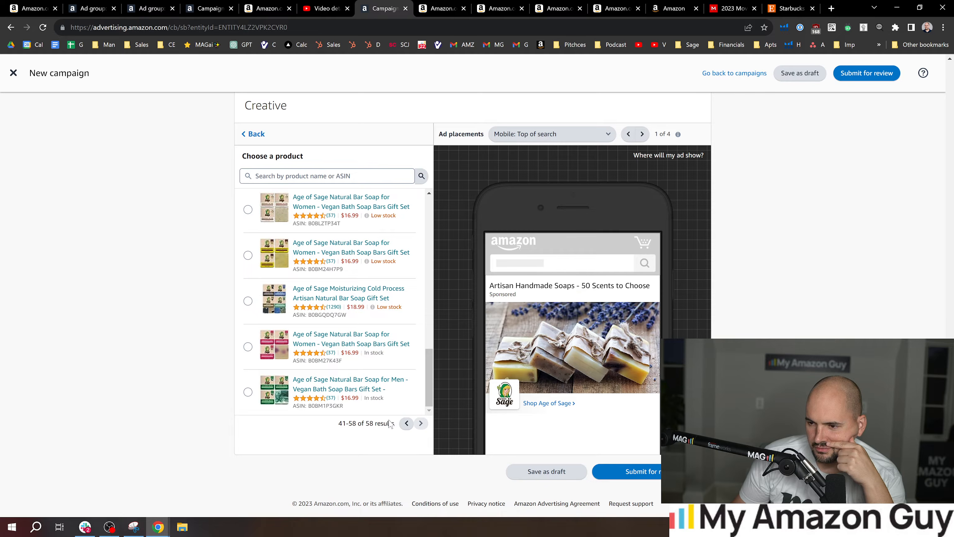
# Switch to the Age of Sage Amazon store and examine the soap gift sets on its Soaps page
pyautogui.hotkey('ctrl', 'Tab')
pyautogui.scroll(-3, 106, 206)
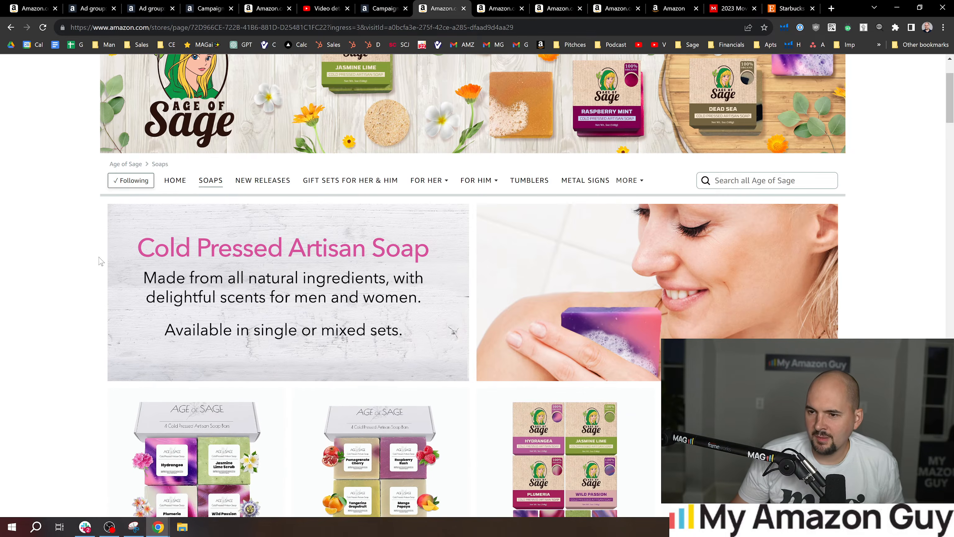
pyautogui.scroll(-4, 109, 205)
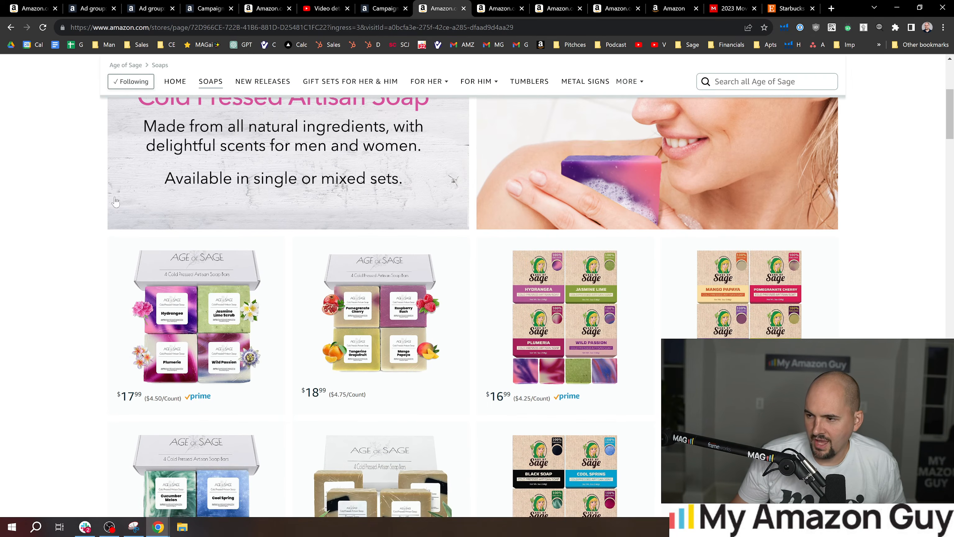
pyautogui.moveTo(951, 109); pyautogui.dragTo(953, 132)
pyautogui.scroll(1, 952, 131)
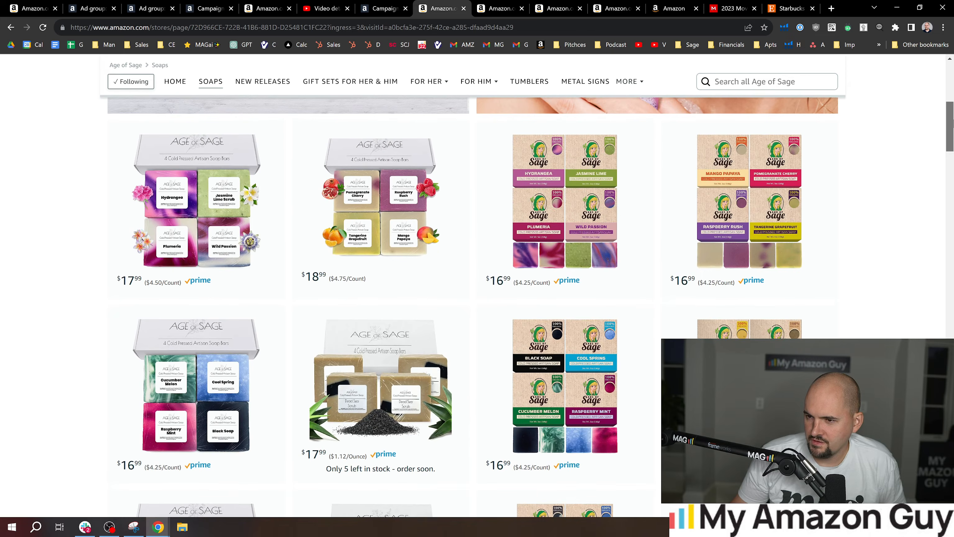
pyautogui.scroll(-3, 952, 145)
pyautogui.scroll(-2, 951, 144)
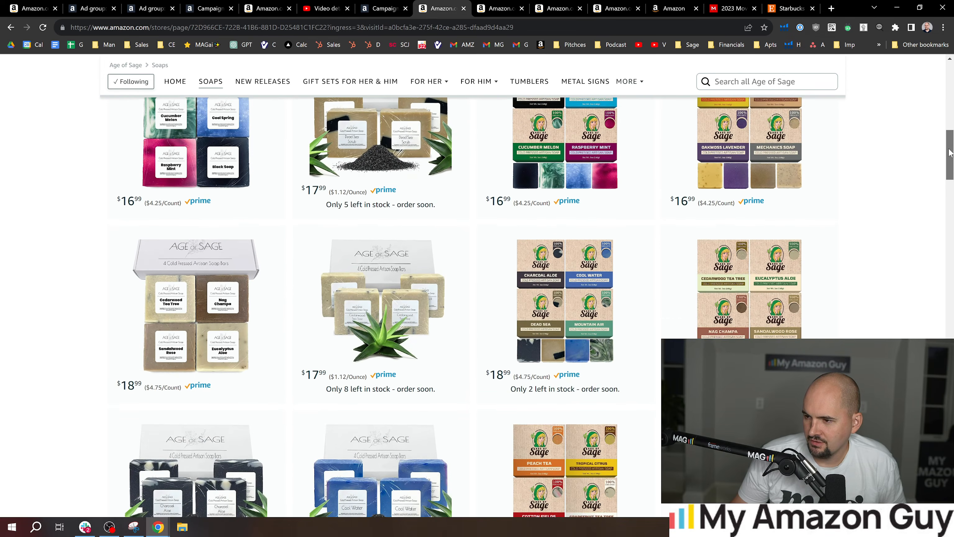
pyautogui.scroll(3, 952, 142)
pyautogui.scroll(3, 952, 140)
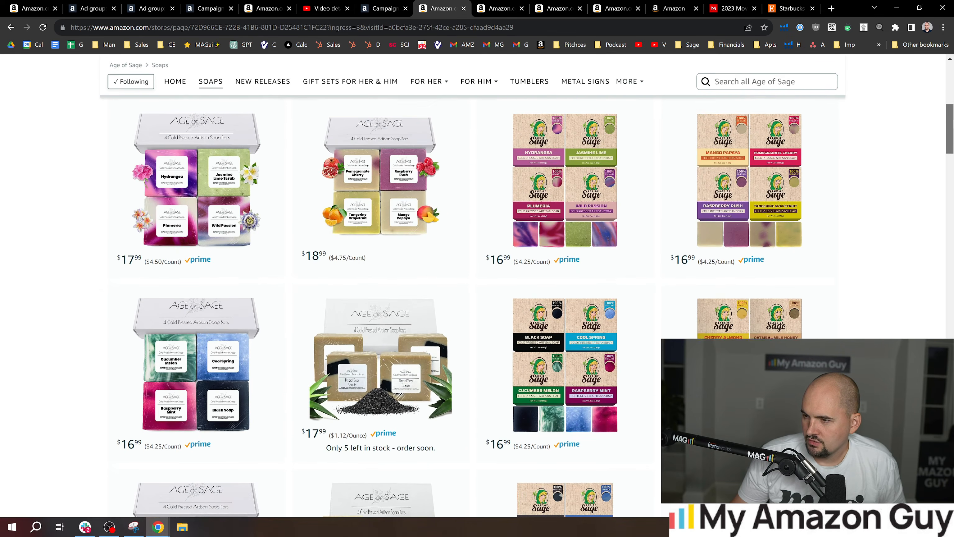
pyautogui.scroll(-5, 951, 147)
pyautogui.scroll(-1, 950, 152)
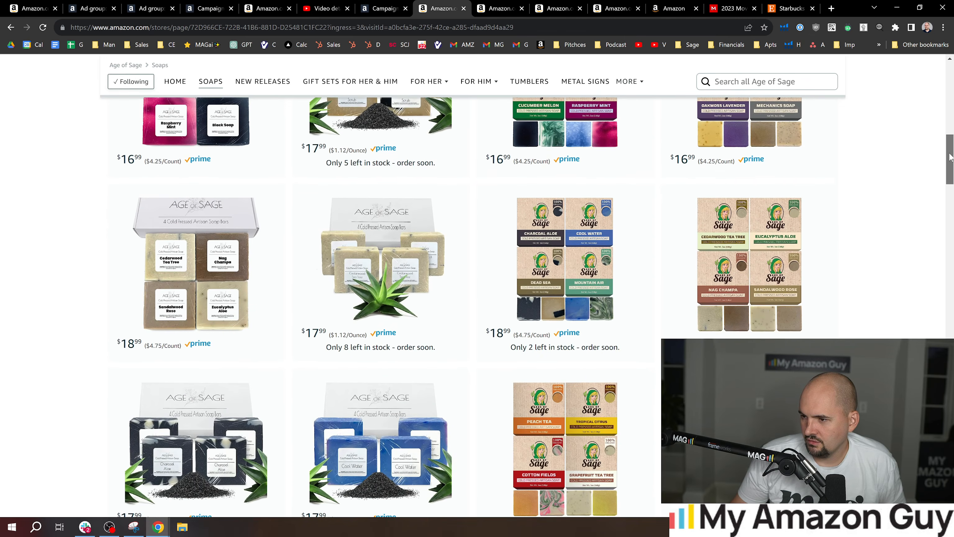
pyautogui.scroll(2, 951, 152)
# Open the $18.99 Charcoal Aloe, Cool Water, Dead Sea and Mountain Air set separately and copy its ASIN from the page address
pyautogui.rightClick(601, 315)
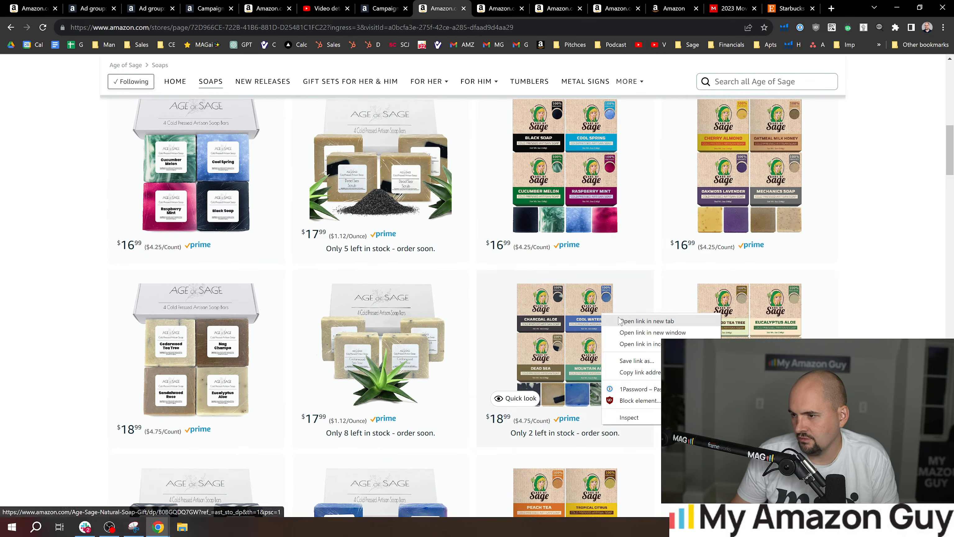
pyautogui.click(626, 320)
pyautogui.click(469, 8)
pyautogui.click(268, 29)
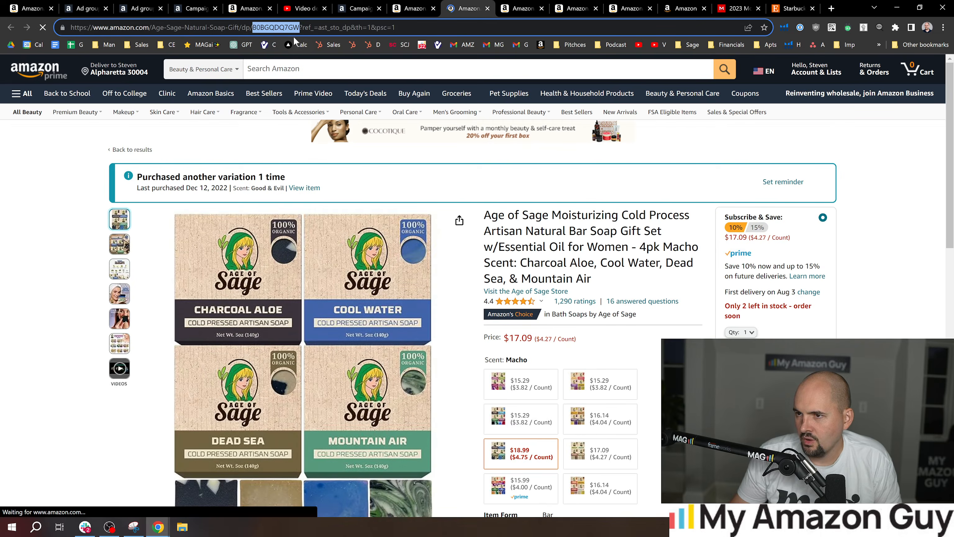
# Back in the campaign draft, search the product chooser for ASIN B0BGQDQ7GW and add that soap set as the second product
pyautogui.click(348, 6)
pyautogui.click(325, 175)
pyautogui.write('B0BGQDQ7GW')
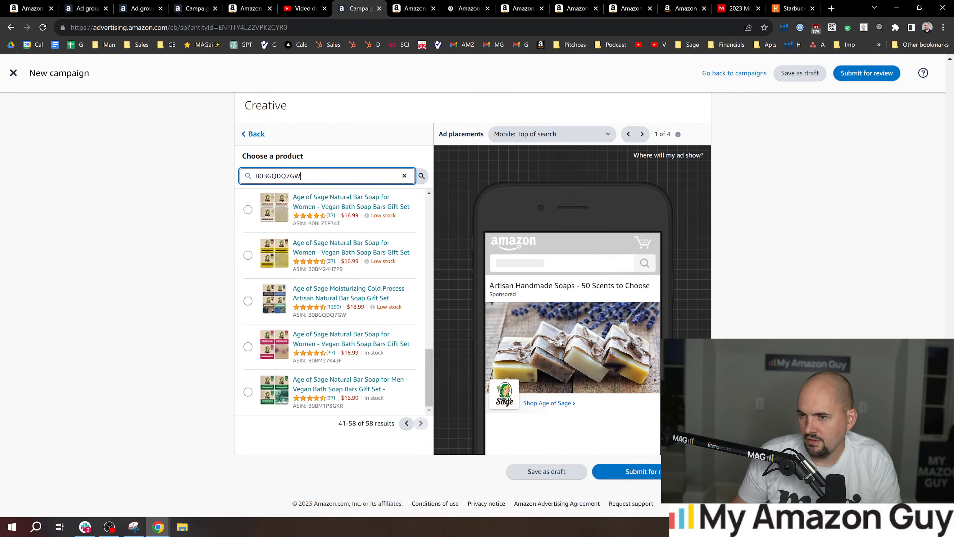
pyautogui.click(271, 205)
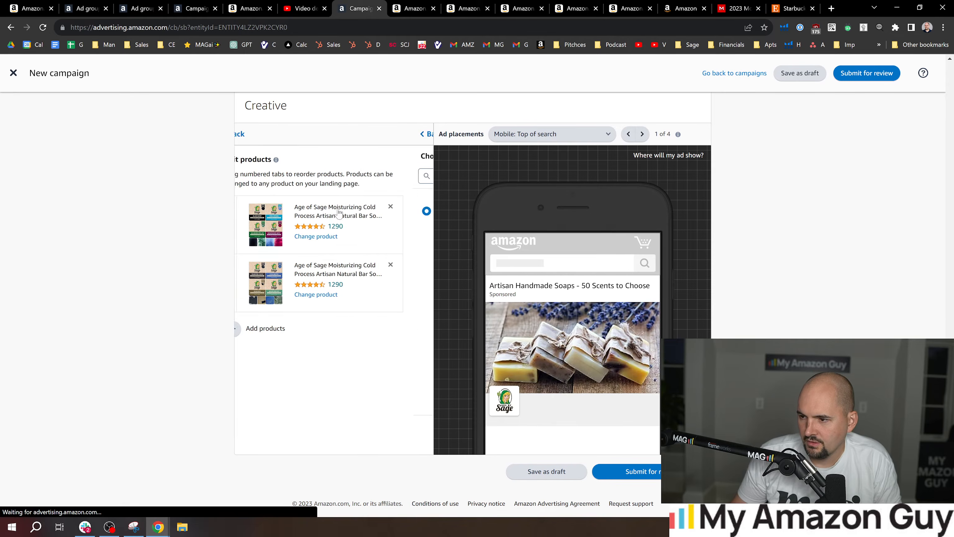
# Start adding a third product, then examine the store's full Soaps page for another soap set to feature
pyautogui.click(253, 330)
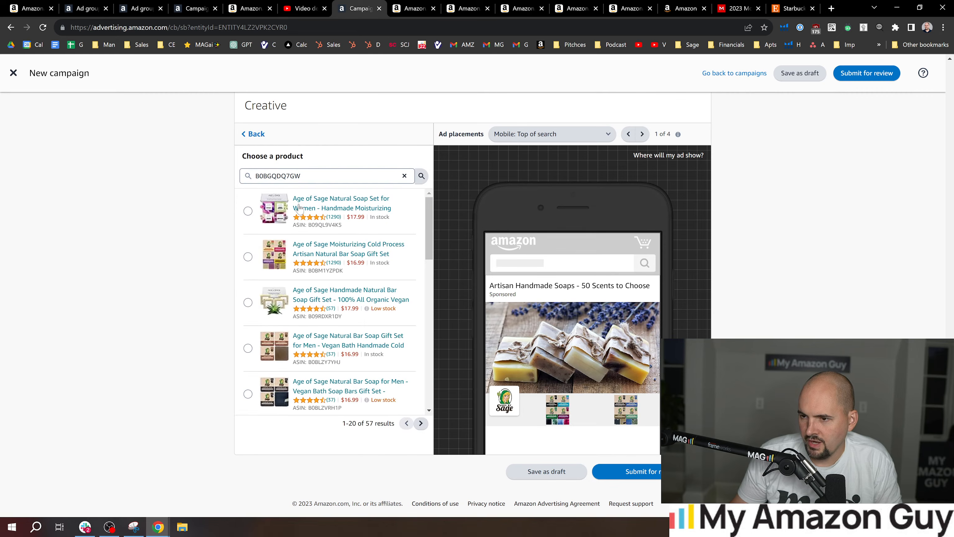
pyautogui.click(407, 5)
pyautogui.scroll(1, 296, 287)
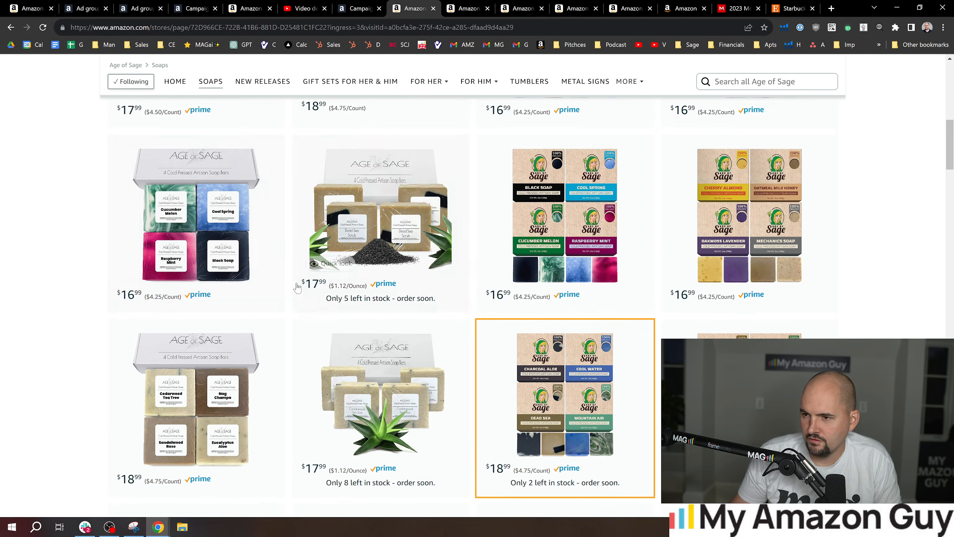
pyautogui.scroll(5, 251, 332)
pyautogui.scroll(-8, 233, 355)
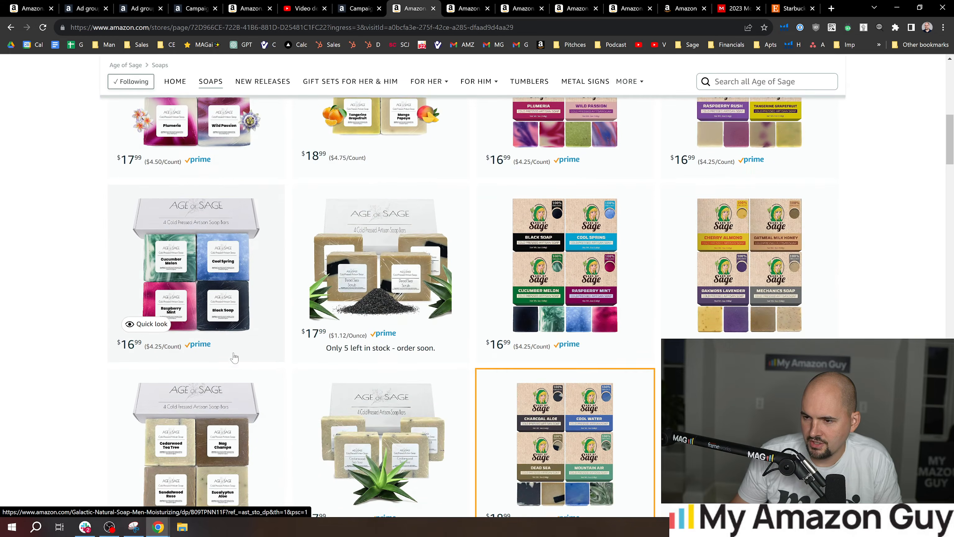
pyautogui.scroll(-14, 237, 338)
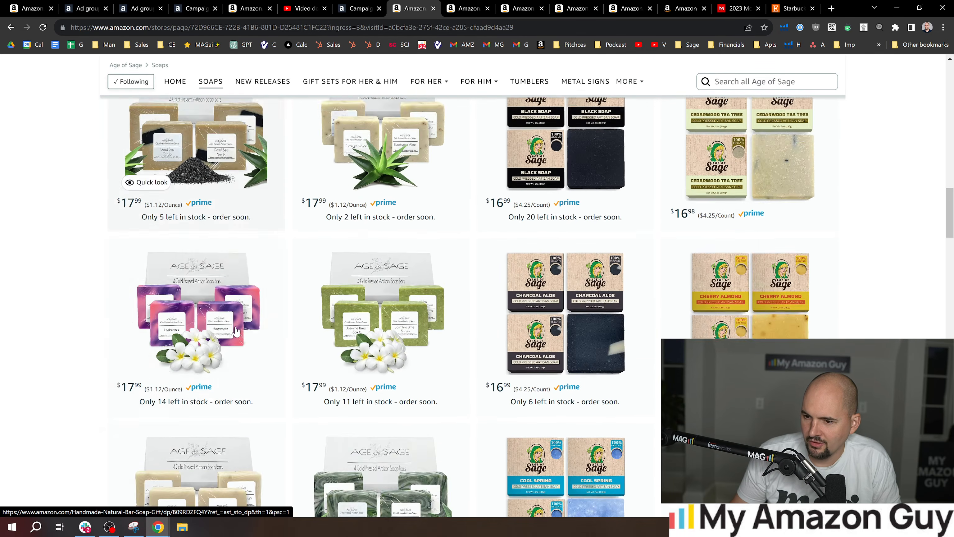
pyautogui.scroll(-6, 247, 304)
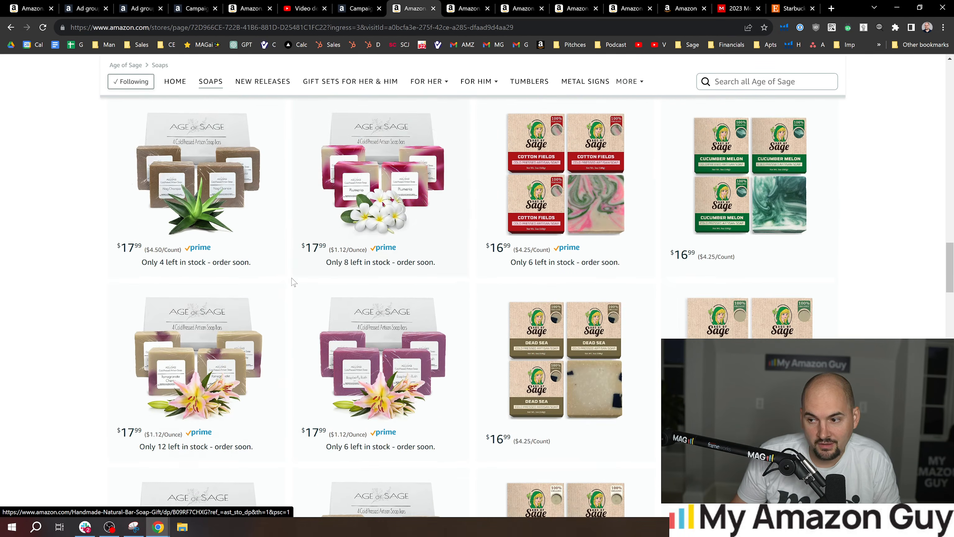
pyautogui.scroll(-3, 406, 247)
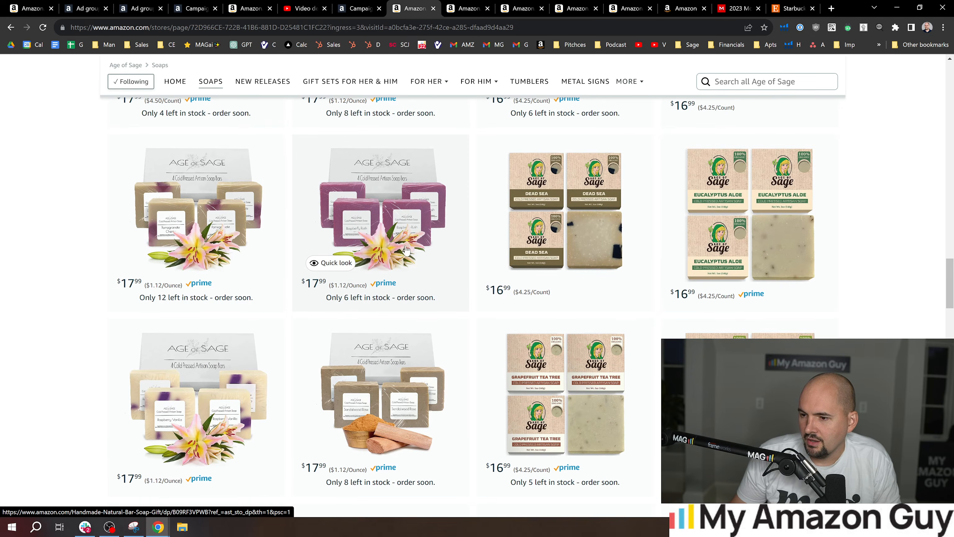
pyautogui.scroll(-13, 407, 249)
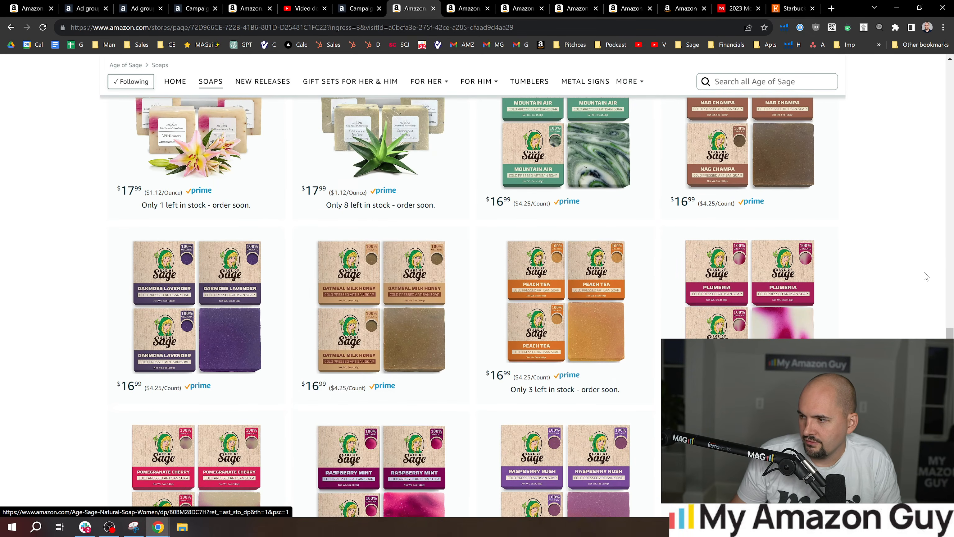
pyautogui.moveTo(951, 342); pyautogui.dragTo(948, 125)
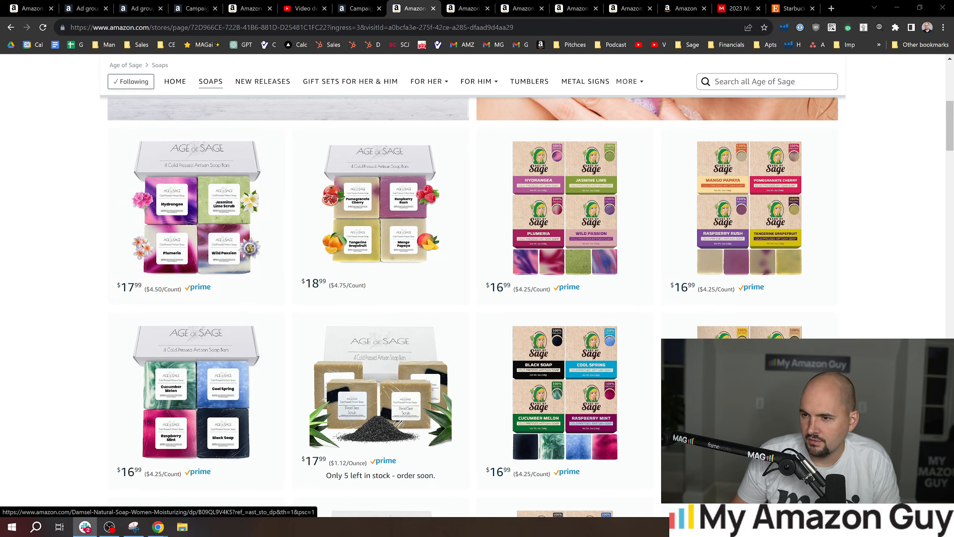
# Open the $18.99 boxed set with Pomegranate Cherry and Mango Papaya, copy its ASIN, and return to the campaign draft
pyautogui.click(371, 222)
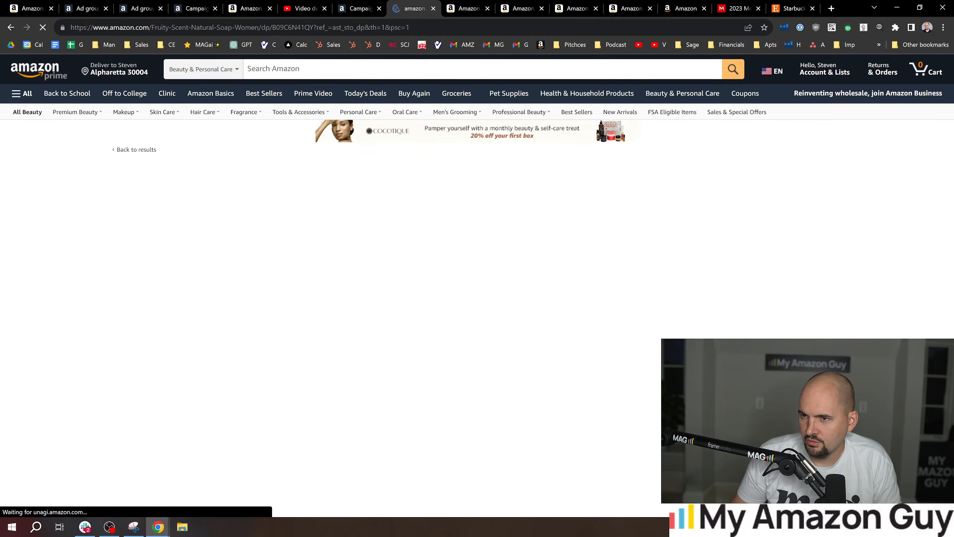
pyautogui.doubleClick(287, 27)
pyautogui.hotkey('ctrl', 'c')
pyautogui.click(368, 4)
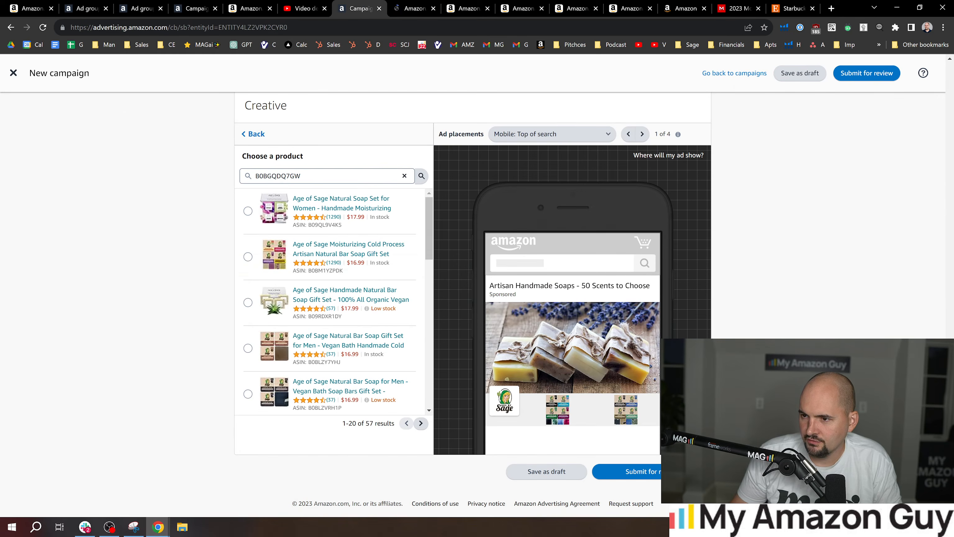
# Find ASIN B09C6N41QY in the product chooser, add it as the ad's third product, and return to the creative overview
pyautogui.click(330, 175)
pyautogui.hotkey('ctrl', 'v')
pyautogui.doubleClick(330, 175)
pyautogui.hotkey('ctrl', 'v')
pyautogui.press('Return')
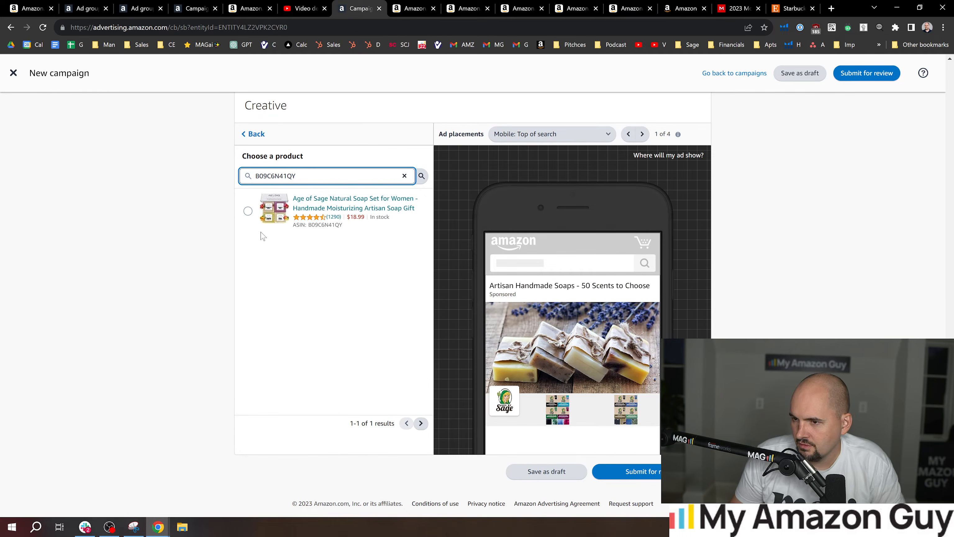
pyautogui.click(247, 211)
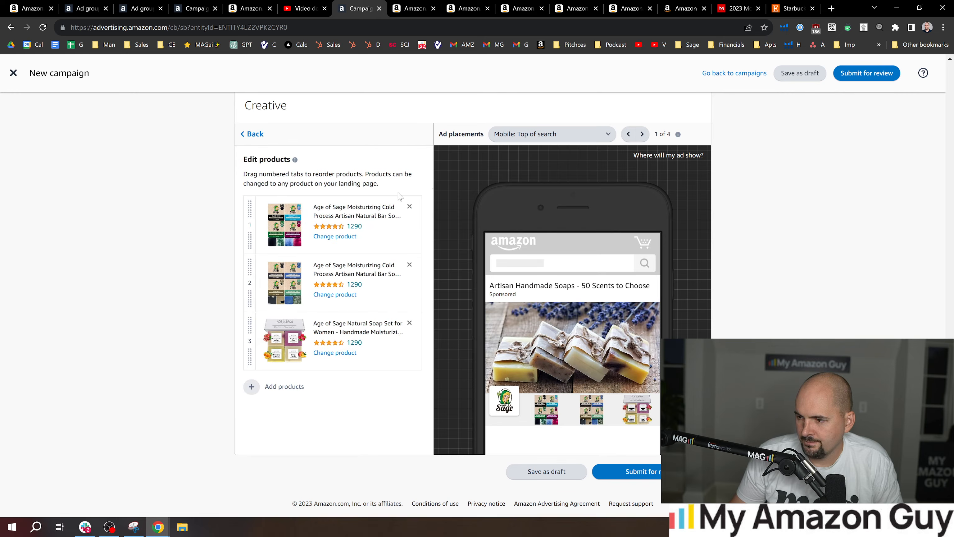
pyautogui.click(253, 134)
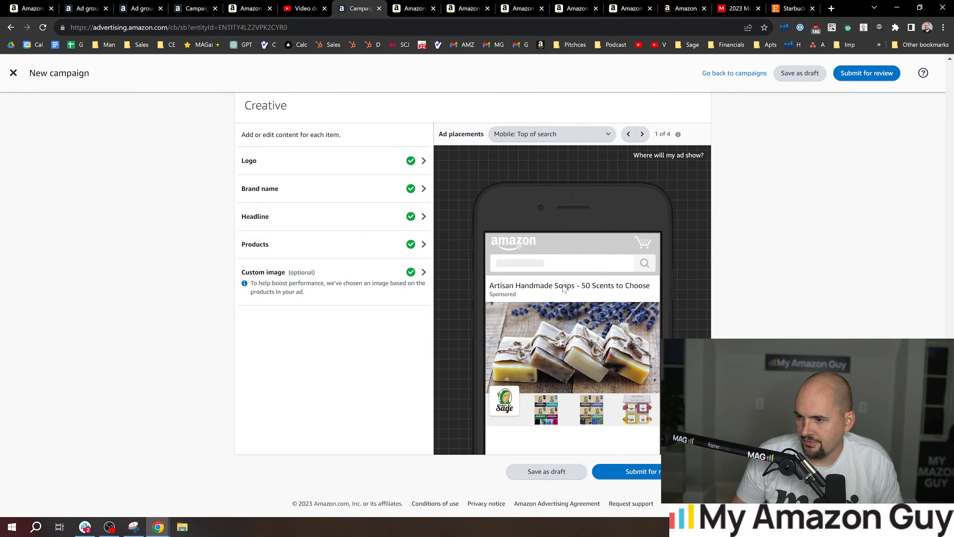
pyautogui.click(281, 216)
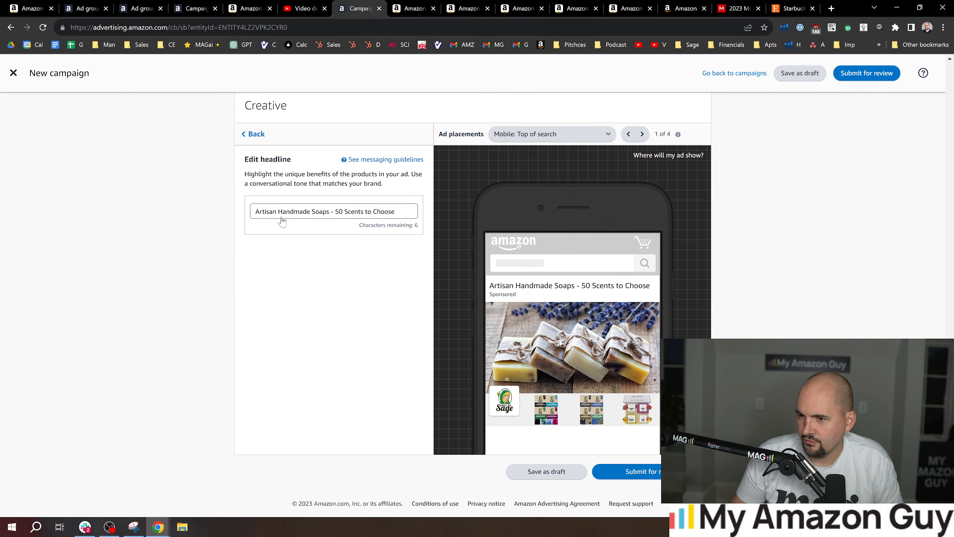
pyautogui.click(254, 134)
# Start changing the ad's custom image and search the creative asset library for "soap"
pyautogui.click(273, 283)
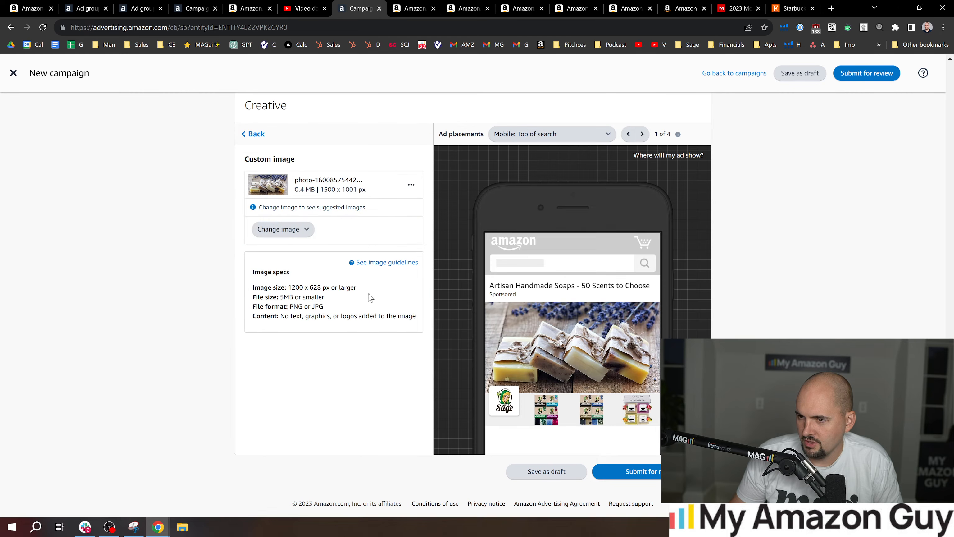
pyautogui.click(295, 230)
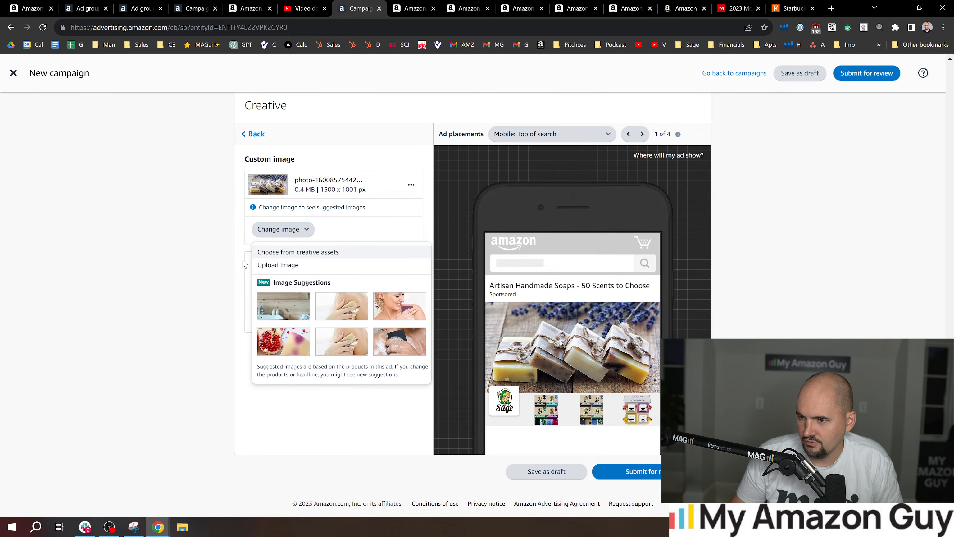
pyautogui.click(289, 254)
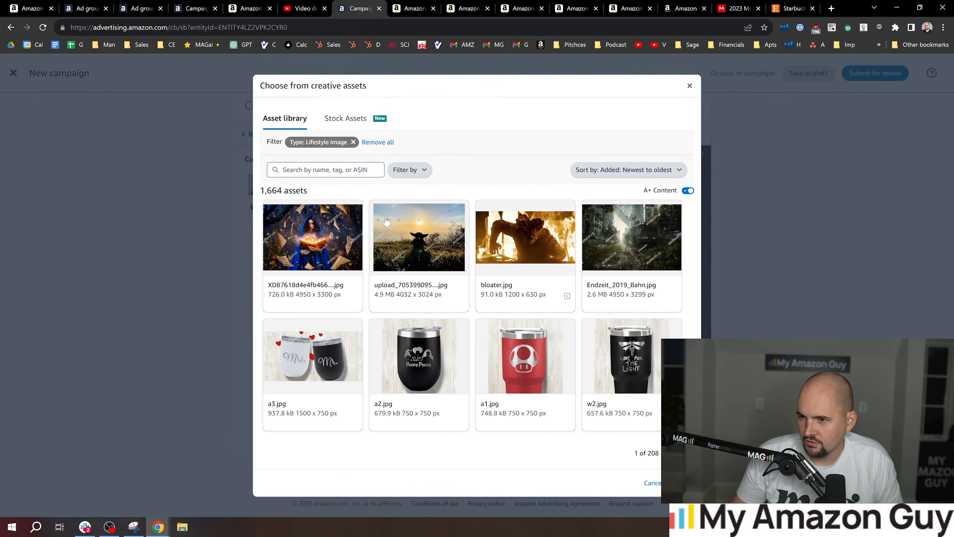
pyautogui.click(325, 169)
pyautogui.write('soap')
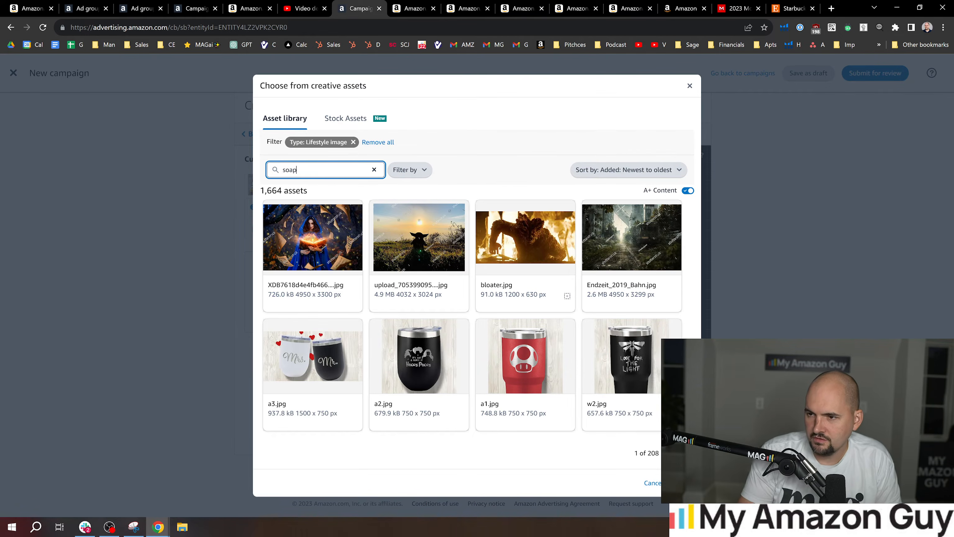
pyautogui.press('Return')
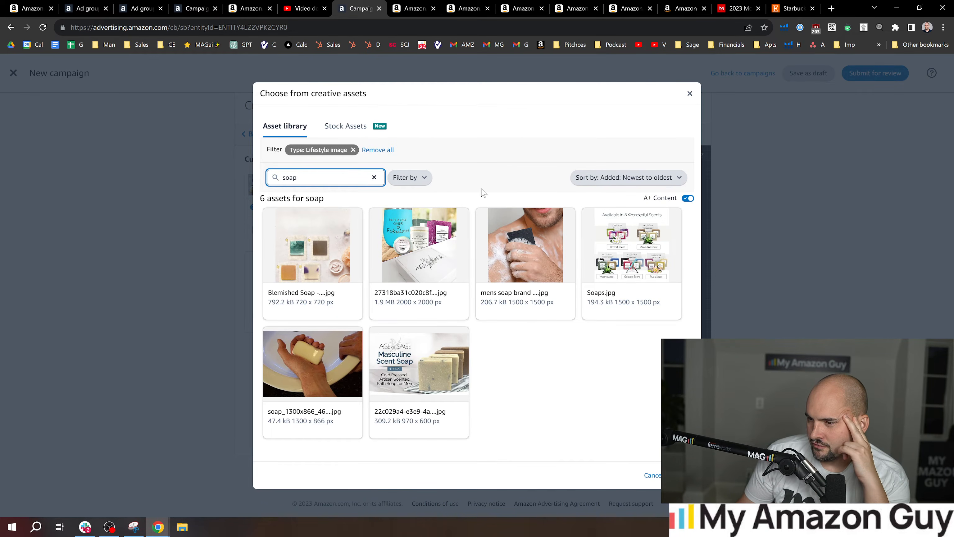
# Clear the asset library's soap search and remove the Lifestyle image type filter to list all assets
pyautogui.press('BackSpace')
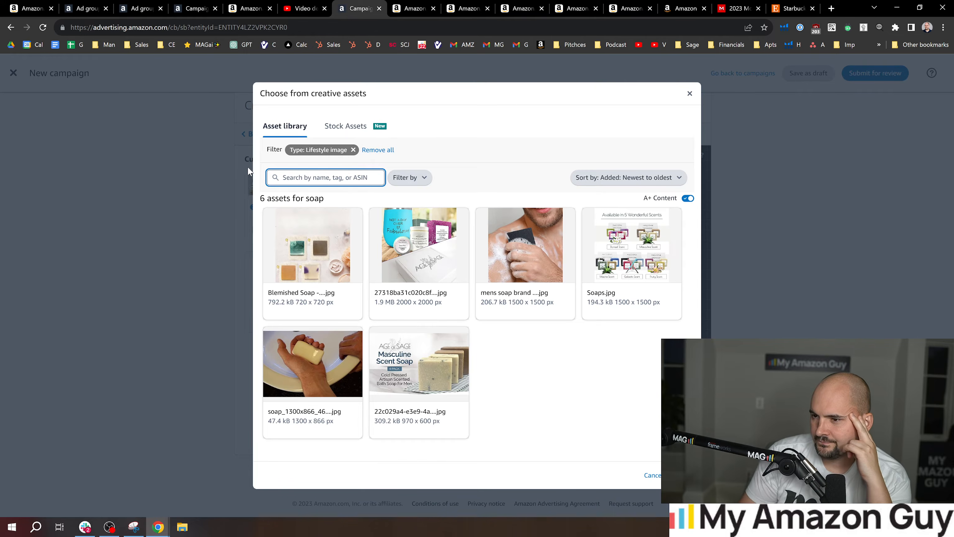
pyautogui.press('Return')
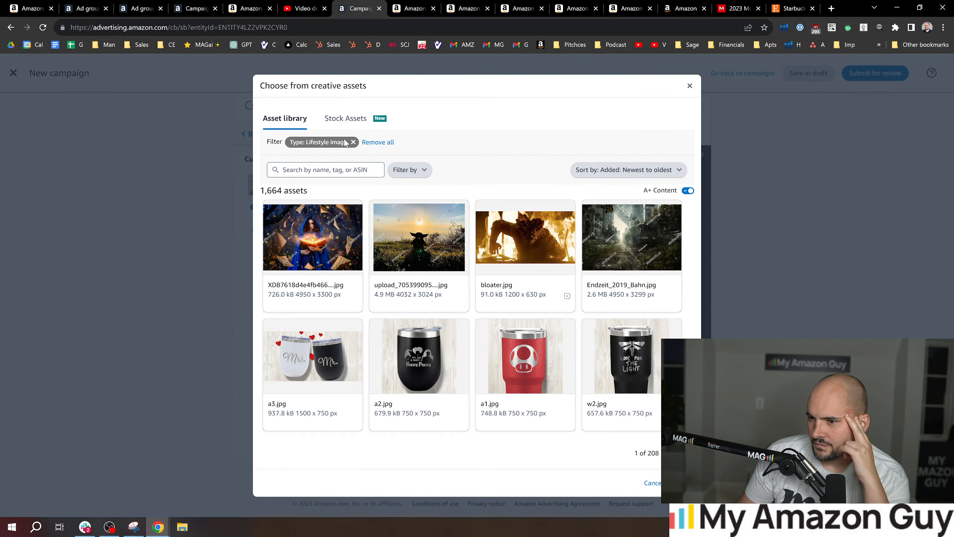
pyautogui.click(348, 143)
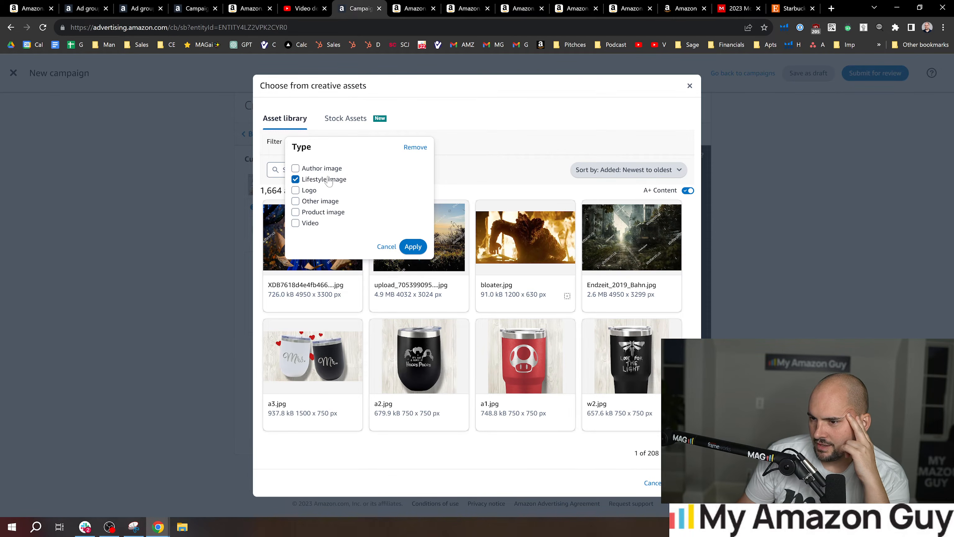
pyautogui.click(325, 179)
pyautogui.click(412, 247)
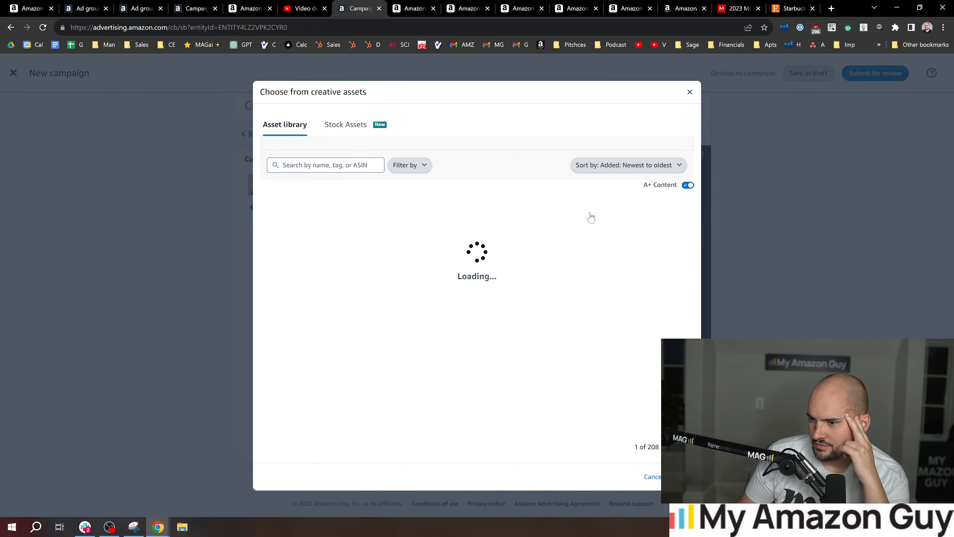
# Try to use the 3000 x 600 px banner.jpg from the third page of assets as the custom image, and check the issue details
pyautogui.click(685, 447)
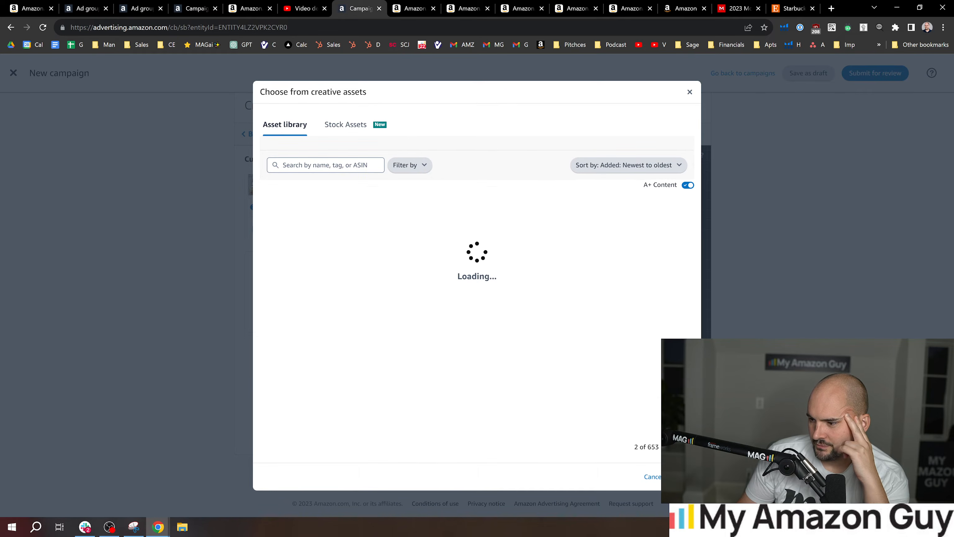
pyautogui.click(685, 447)
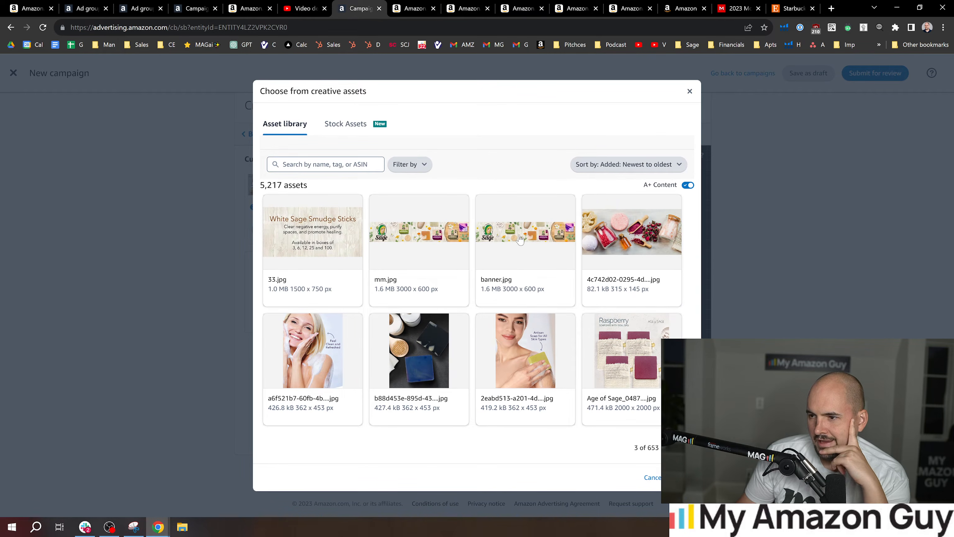
pyautogui.click(527, 238)
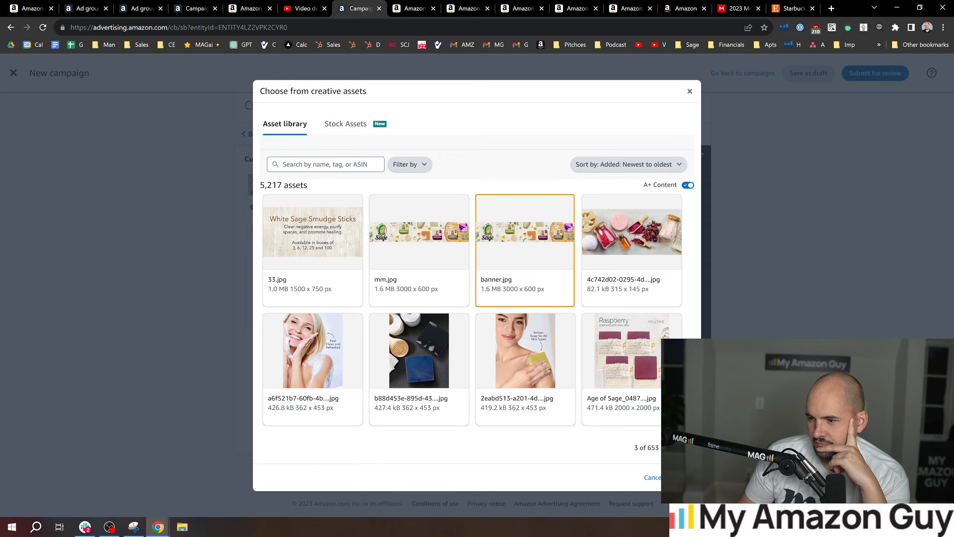
pyautogui.click(681, 477)
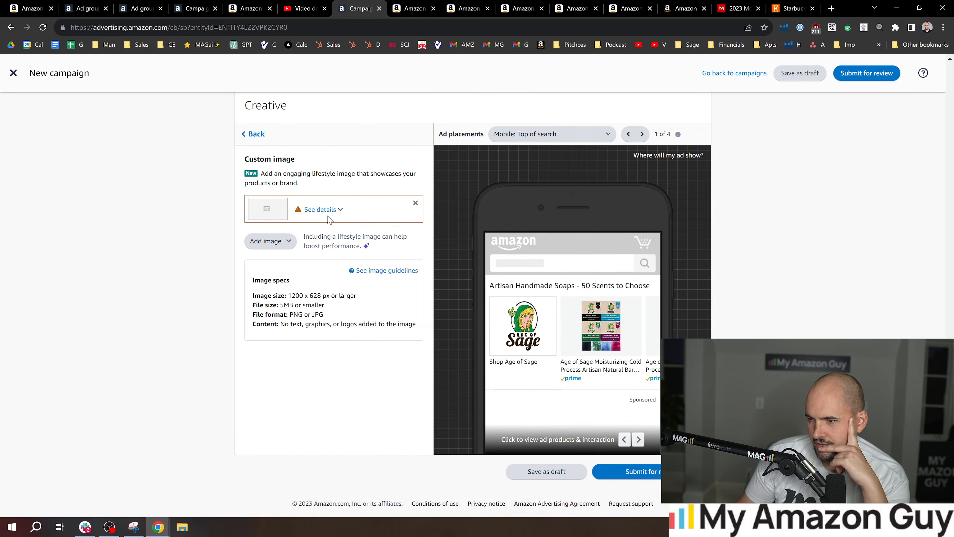
pyautogui.click(316, 211)
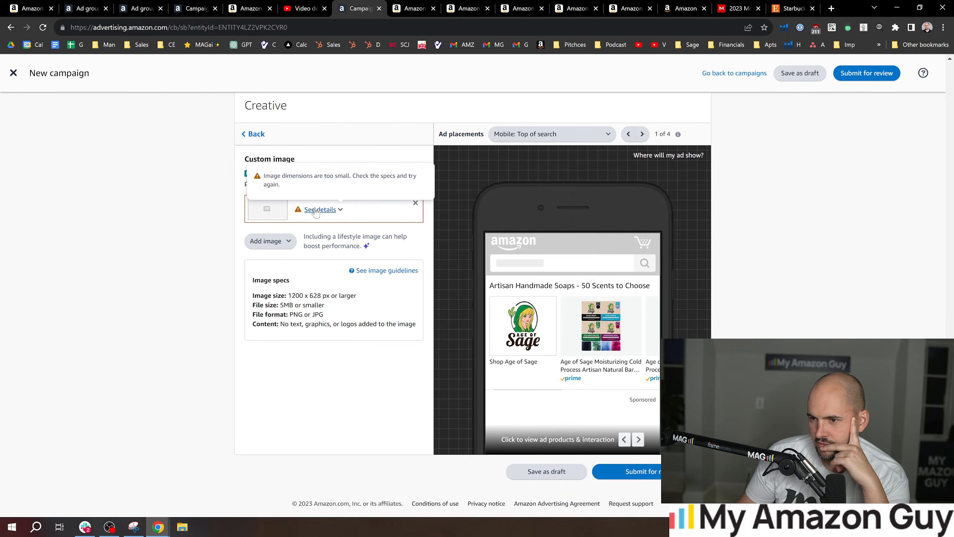
# Try a9a6a810-26ec-4a....jpg, showing a woman holding blue soap, from the lifestyle assets as the custom image, and check the issue details
pyautogui.click(270, 241)
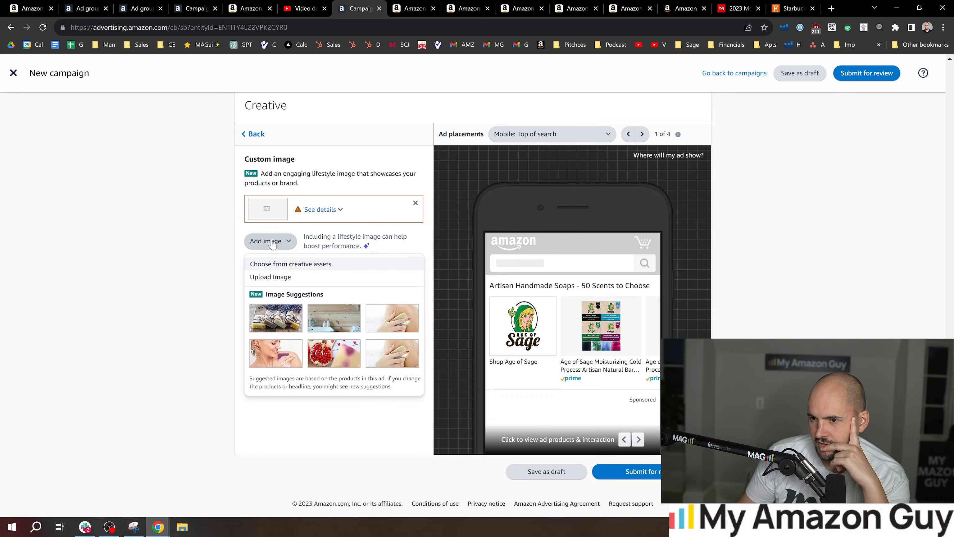
pyautogui.click(296, 264)
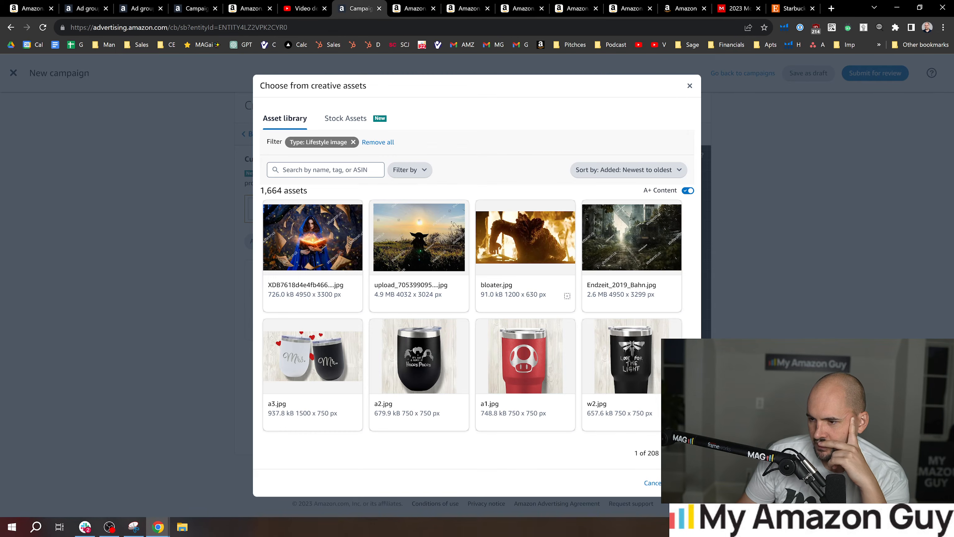
pyautogui.click(685, 453)
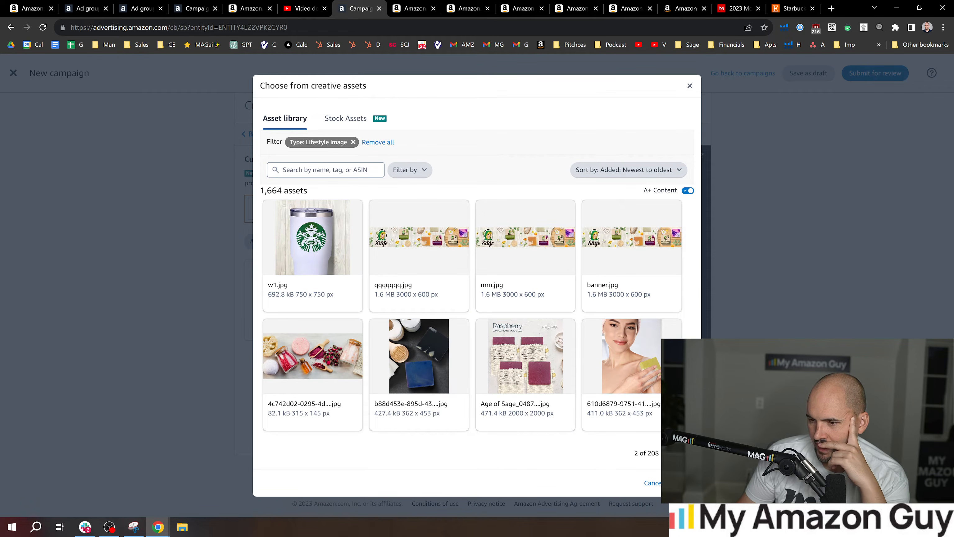
pyautogui.click(685, 452)
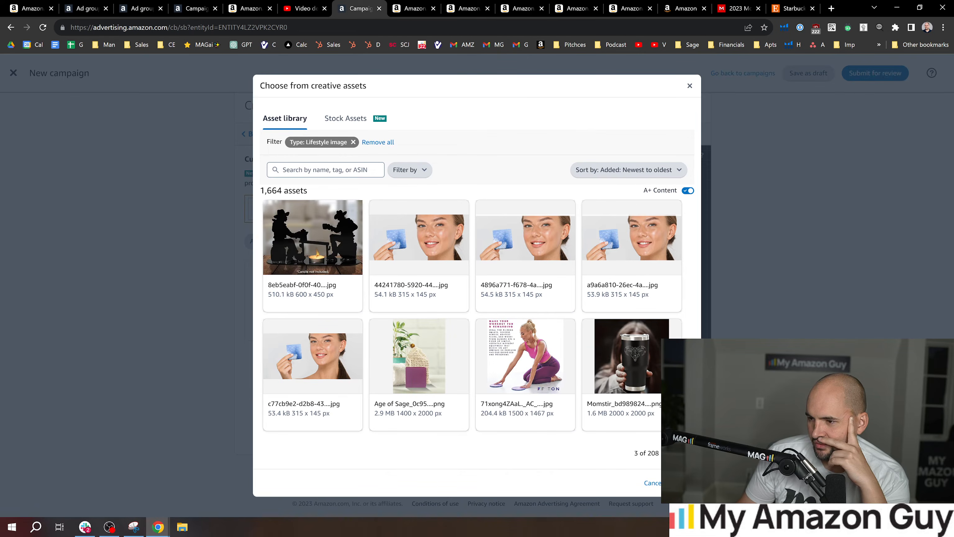
pyautogui.click(686, 452)
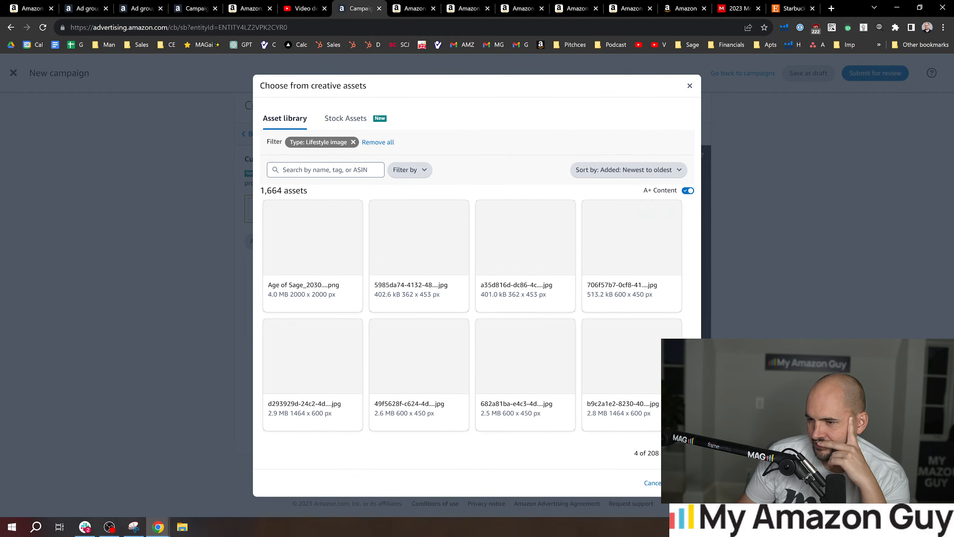
pyautogui.click(670, 453)
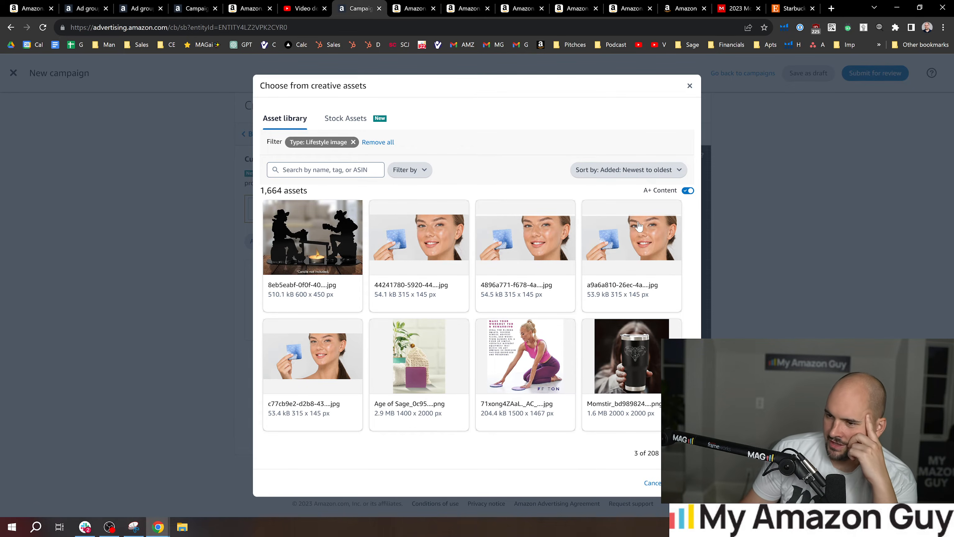
pyautogui.click(631, 236)
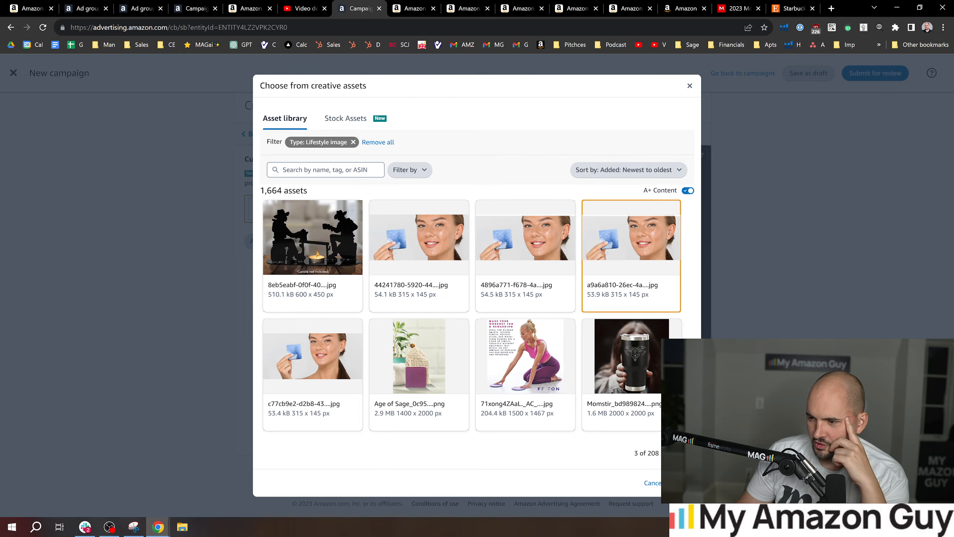
pyautogui.click(681, 483)
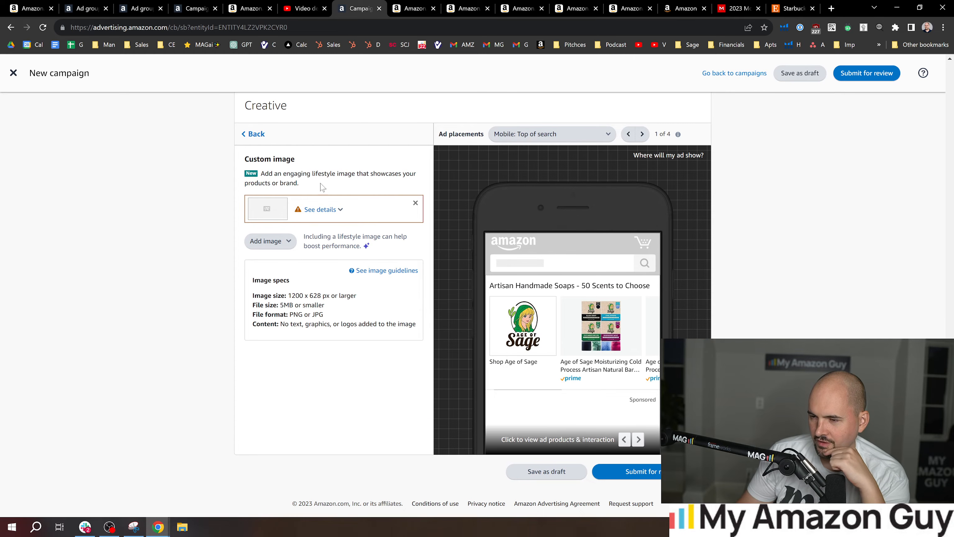
pyautogui.click(320, 214)
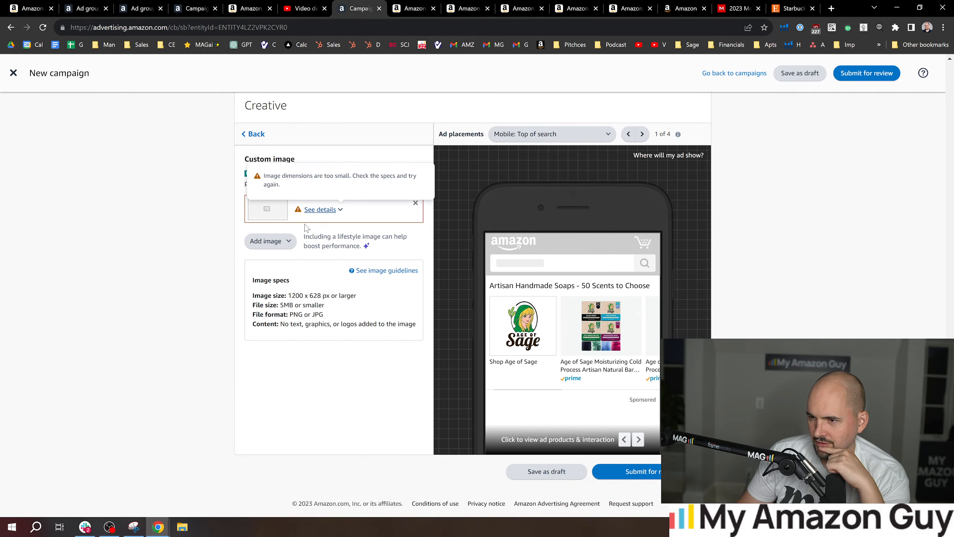
# Reopen the creative assets and select a35d816d-dc86-4c....jpg on page 4, showing a woman holding stacked soaps
pyautogui.click(268, 241)
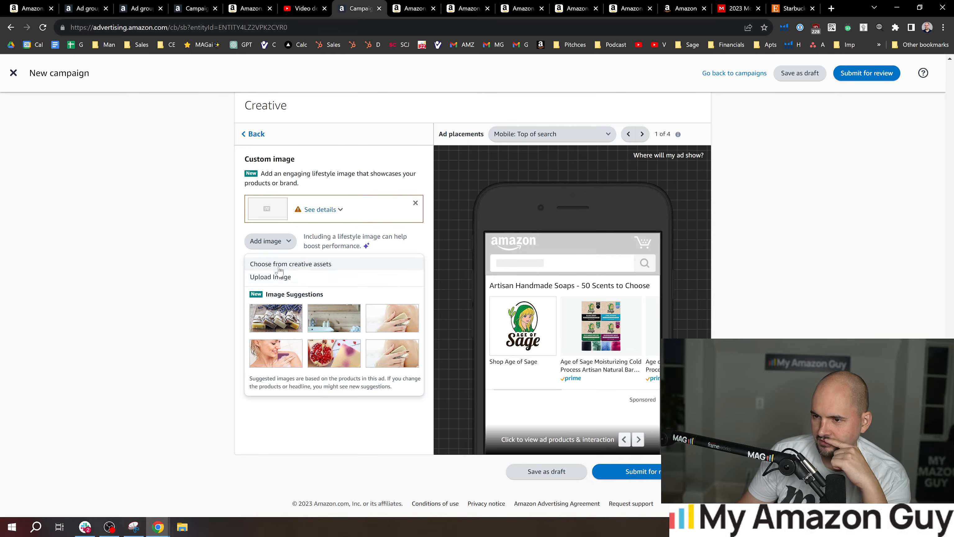
pyautogui.click(279, 264)
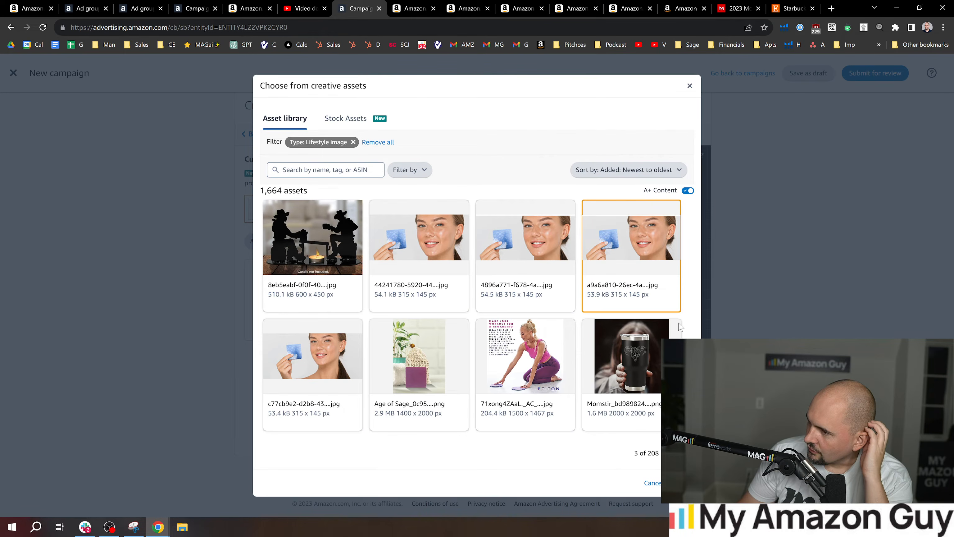
pyautogui.click(687, 453)
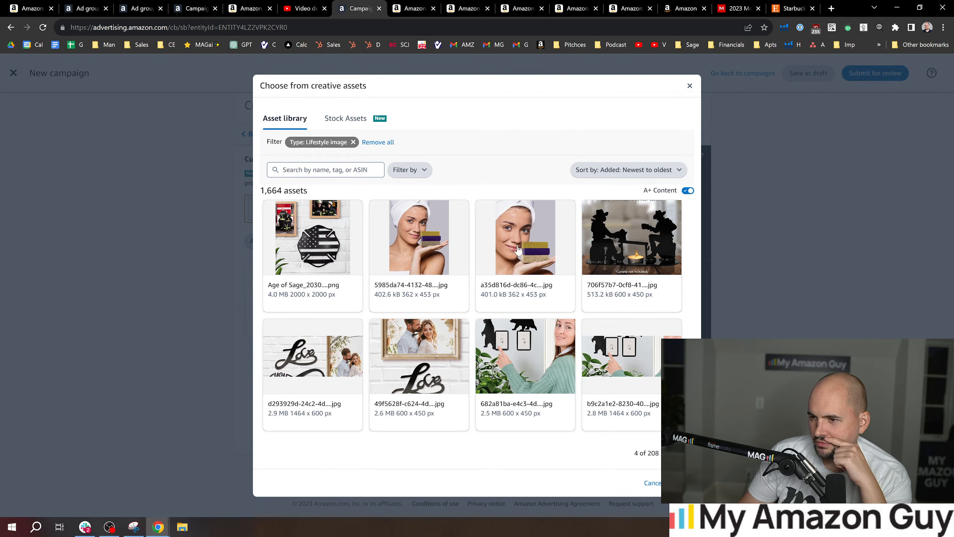
pyautogui.click(505, 242)
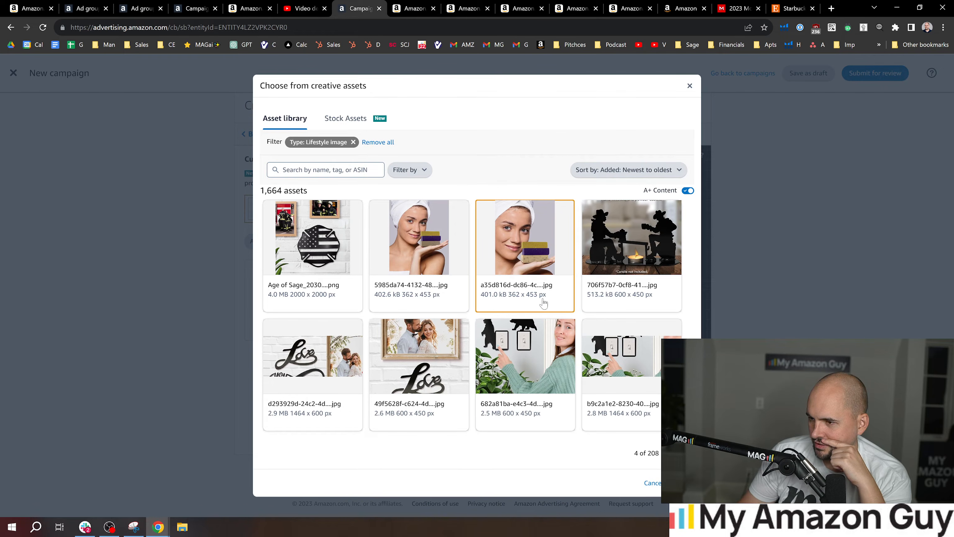
# Look through the lifestyle images from page 5 onward for a soap picture that meets the 1200 x 628 px minimum
pyautogui.click(685, 453)
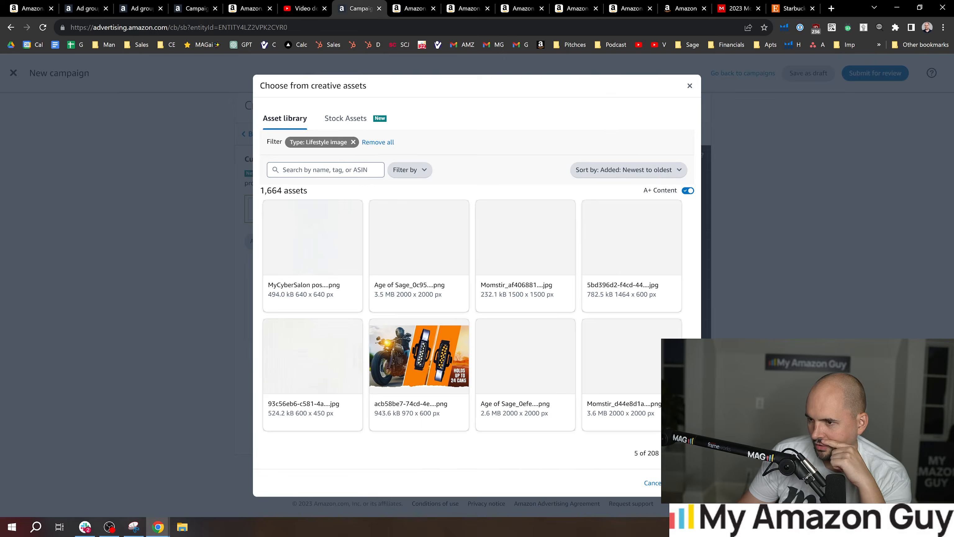
pyautogui.click(686, 453)
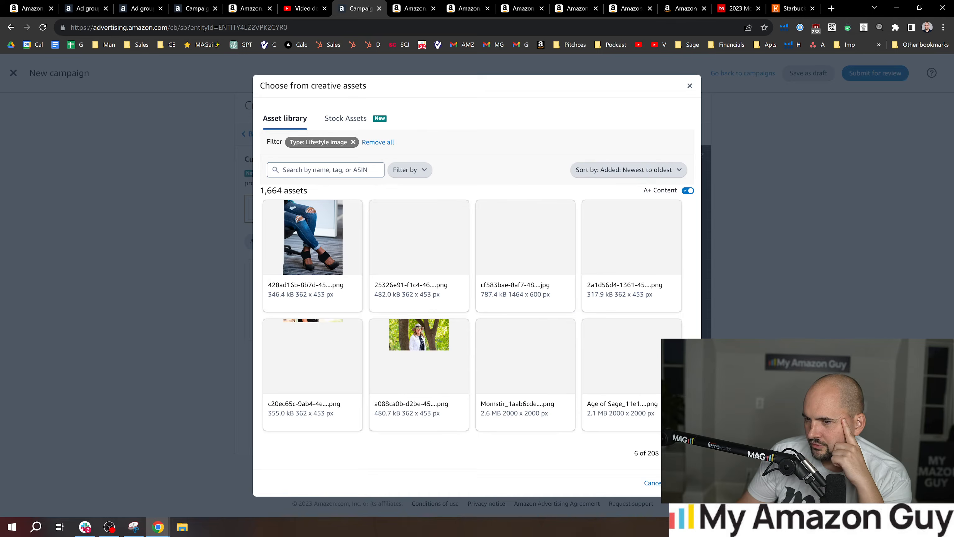
pyautogui.click(686, 453)
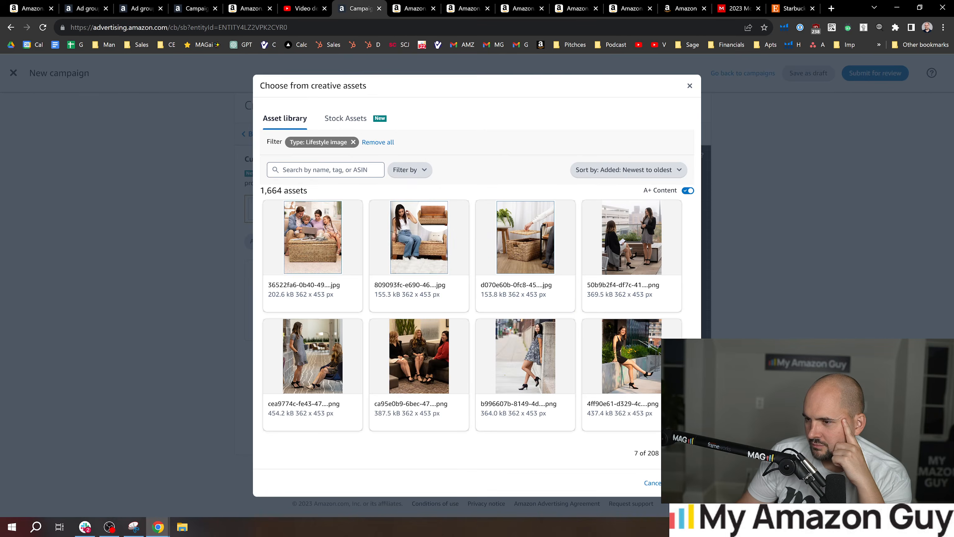
pyautogui.click(686, 452)
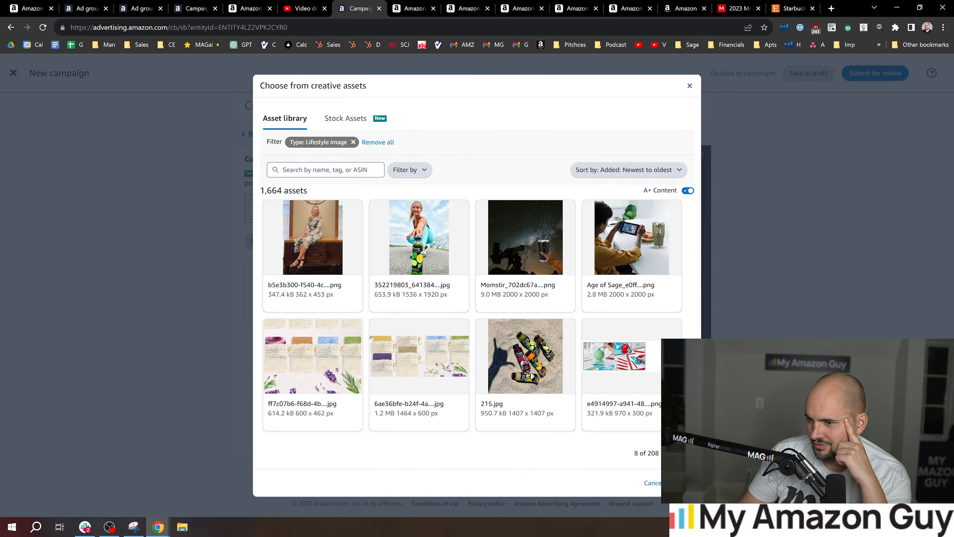
pyautogui.click(686, 453)
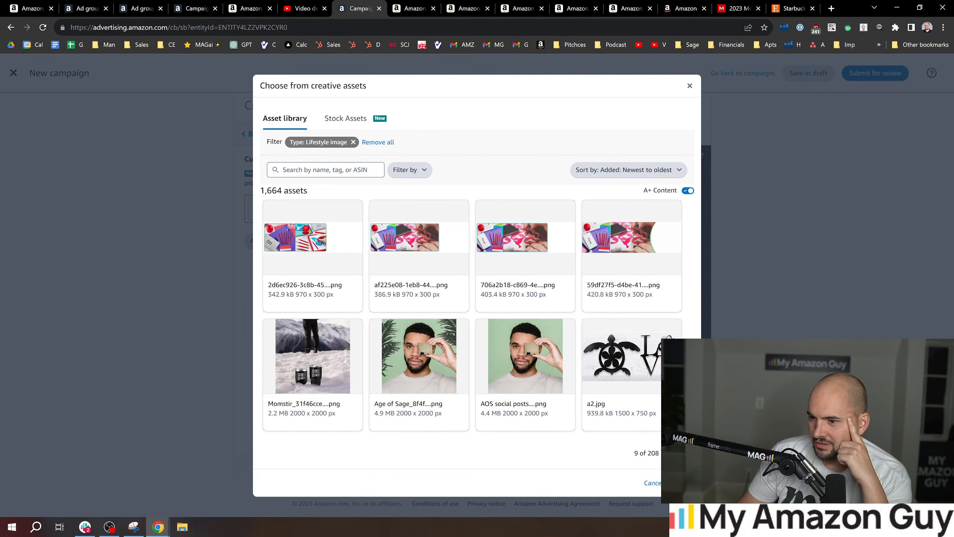
pyautogui.click(686, 453)
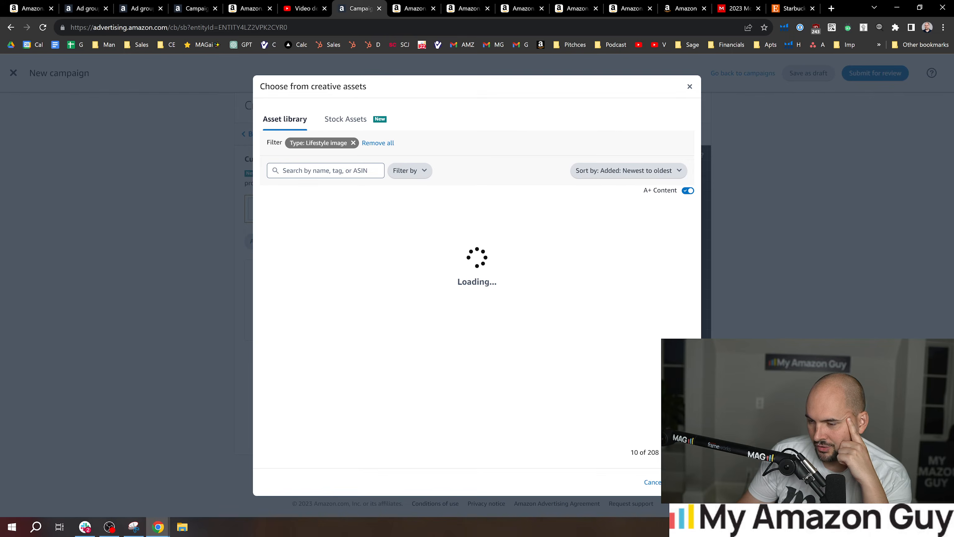
pyautogui.click(686, 453)
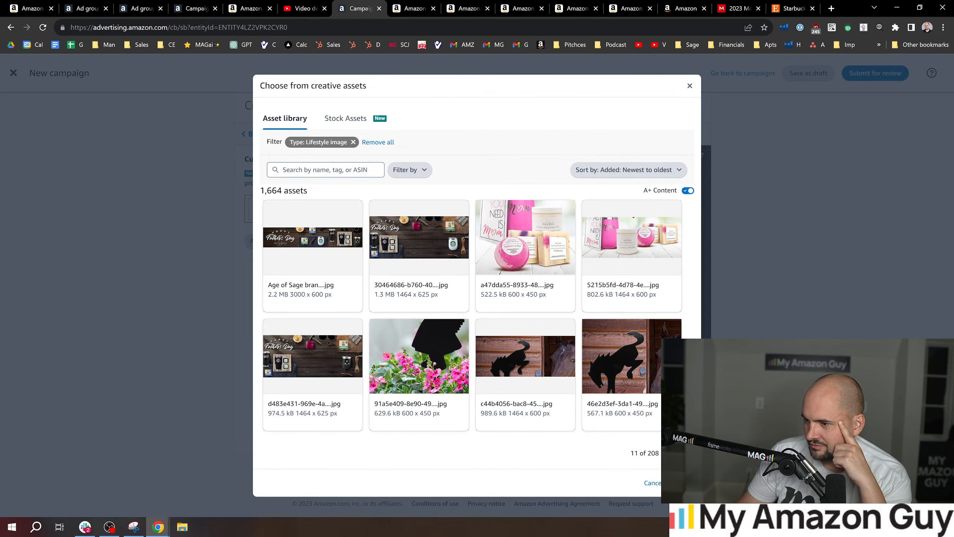
pyautogui.click(686, 453)
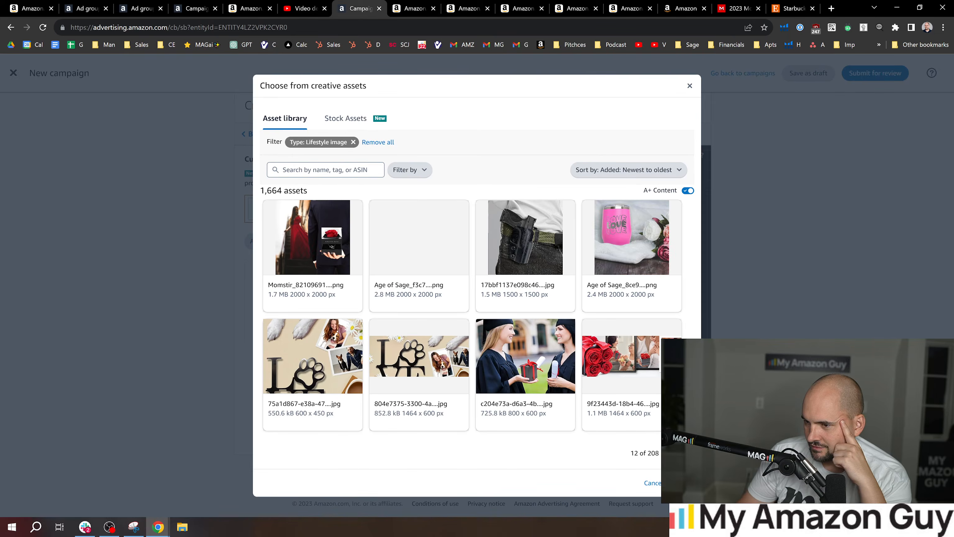
pyautogui.click(686, 453)
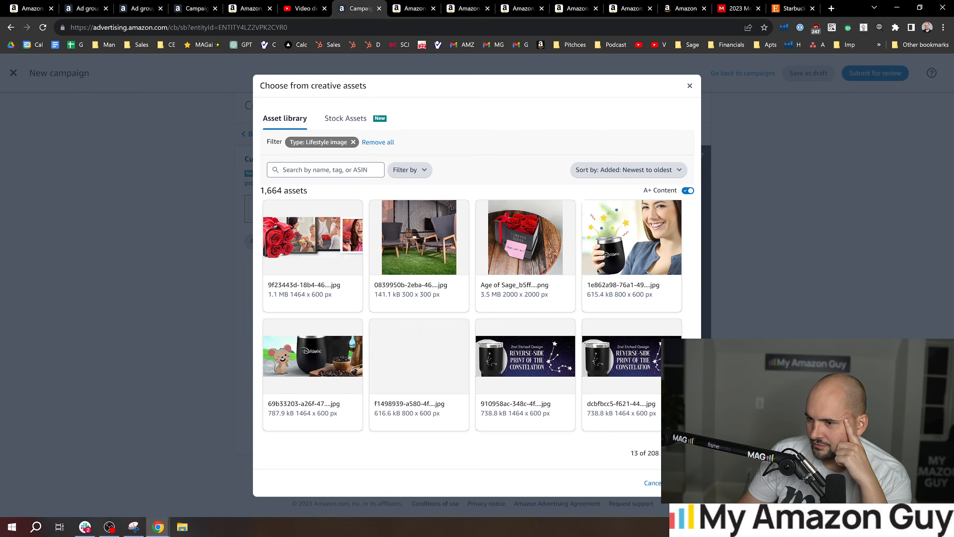
pyautogui.click(685, 452)
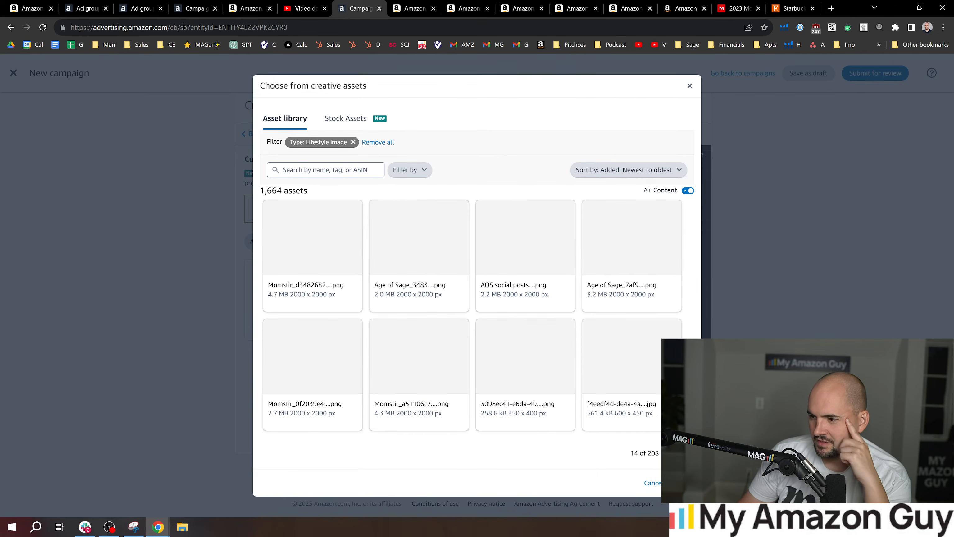
pyautogui.click(685, 453)
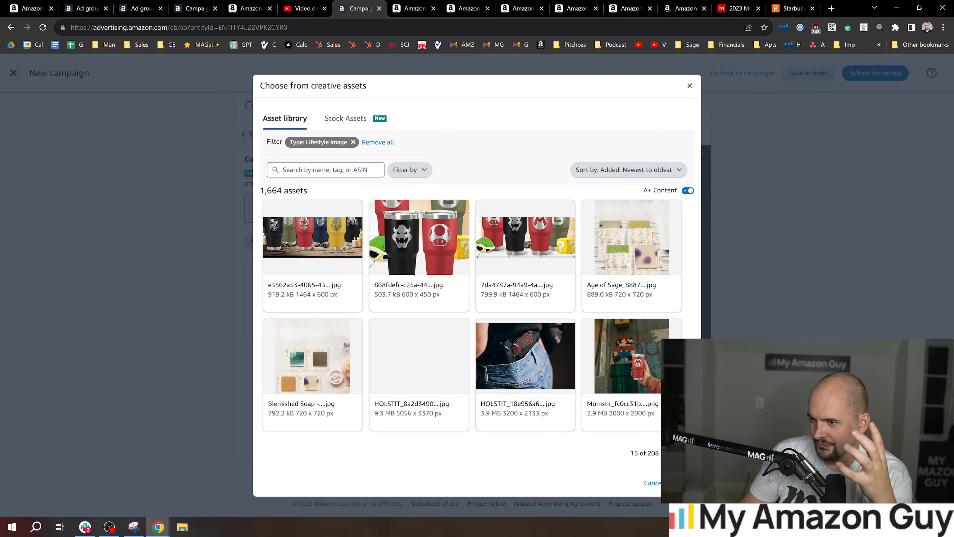
pyautogui.click(686, 453)
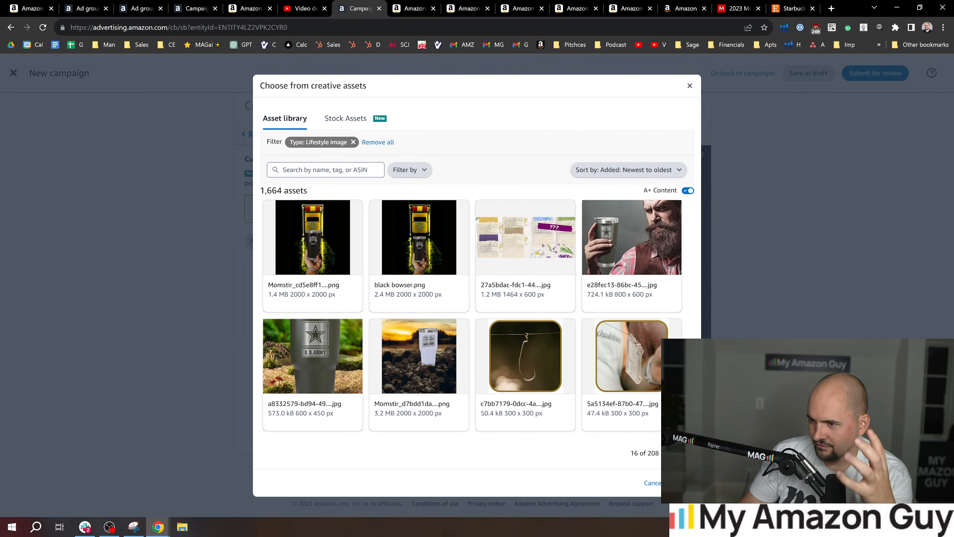
pyautogui.click(686, 453)
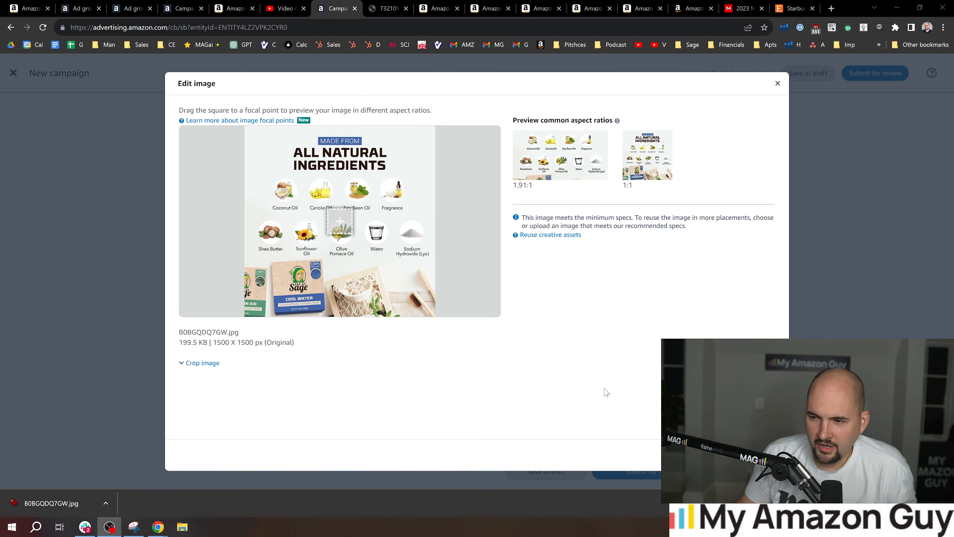
# Try to submit the campaign for review with B0BGQDQ7GW.jpg as the custom image, and return to a blank campaign form
pyautogui.click(644, 368)
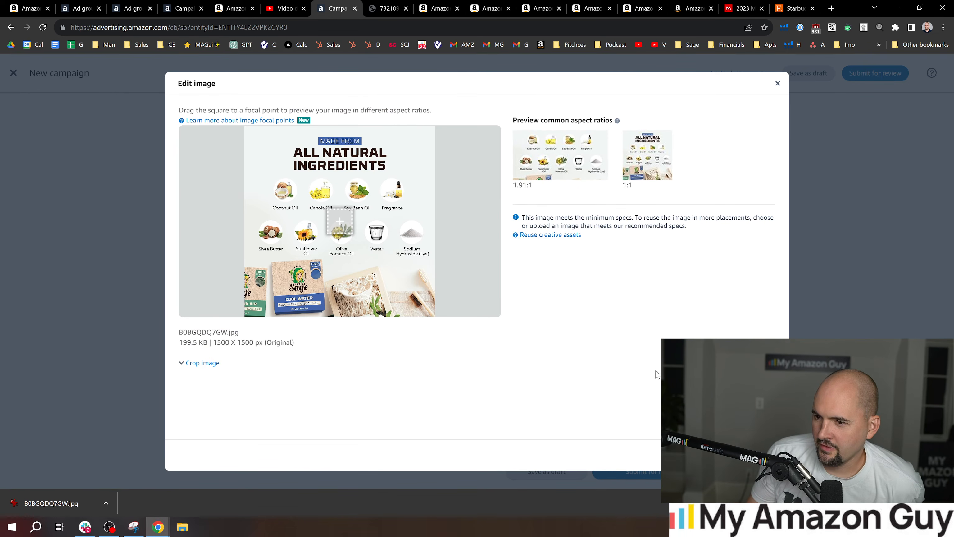
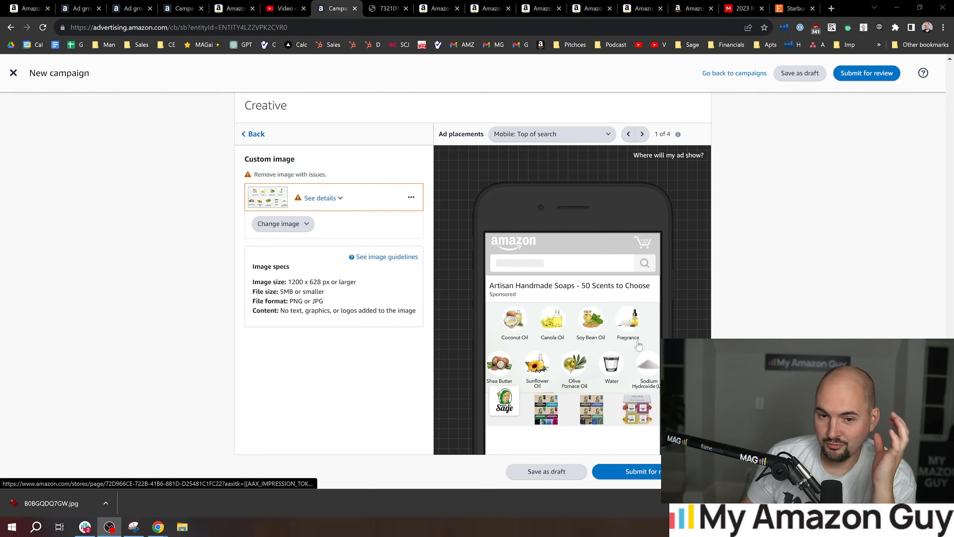
pyautogui.scroll(-1, 655, 353)
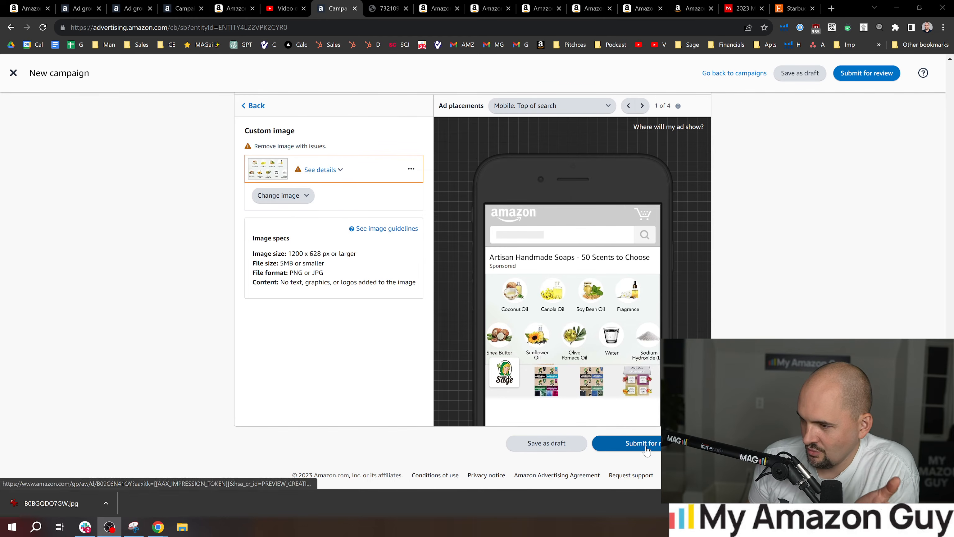
pyautogui.rightClick(646, 427)
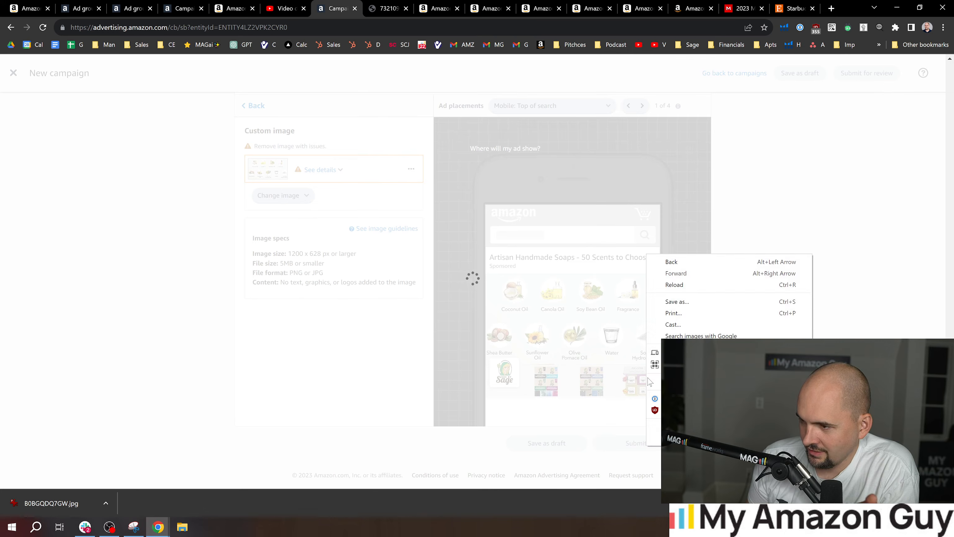
pyautogui.click(743, 209)
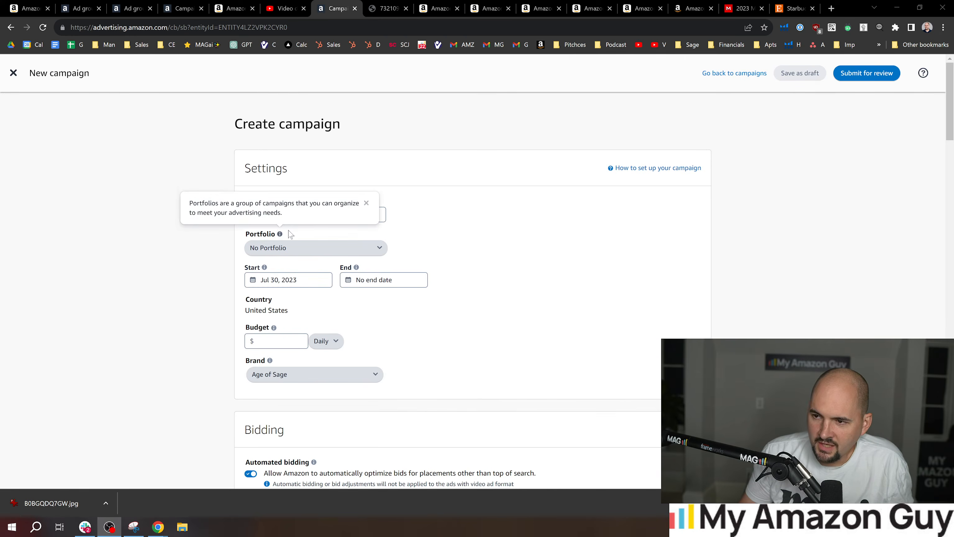
# Name the new campaign "artisan soaps header brand headline ad"
pyautogui.click(315, 215)
pyautogui.hotkey('ctrl', 'a')
pyautogui.press('BackSpace')
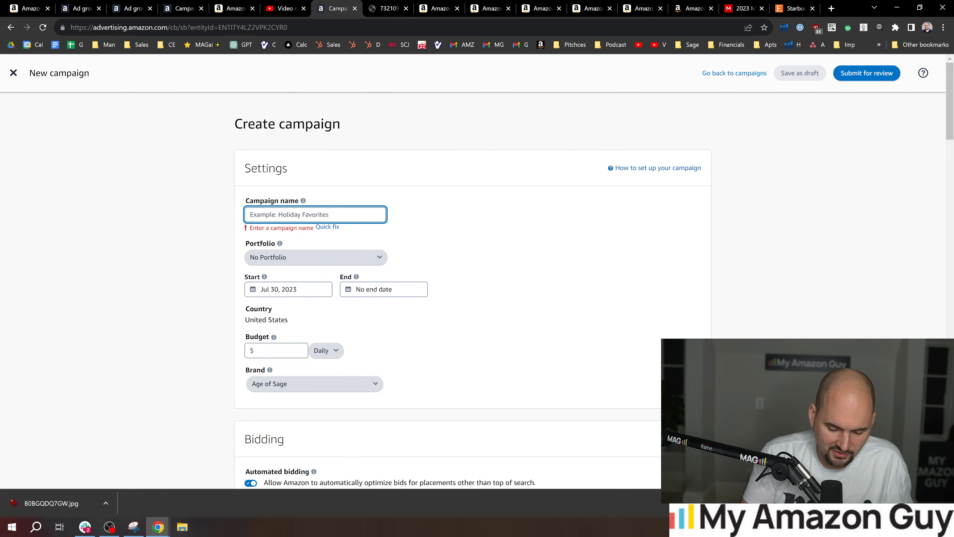
pyautogui.write('artisan soaps head')
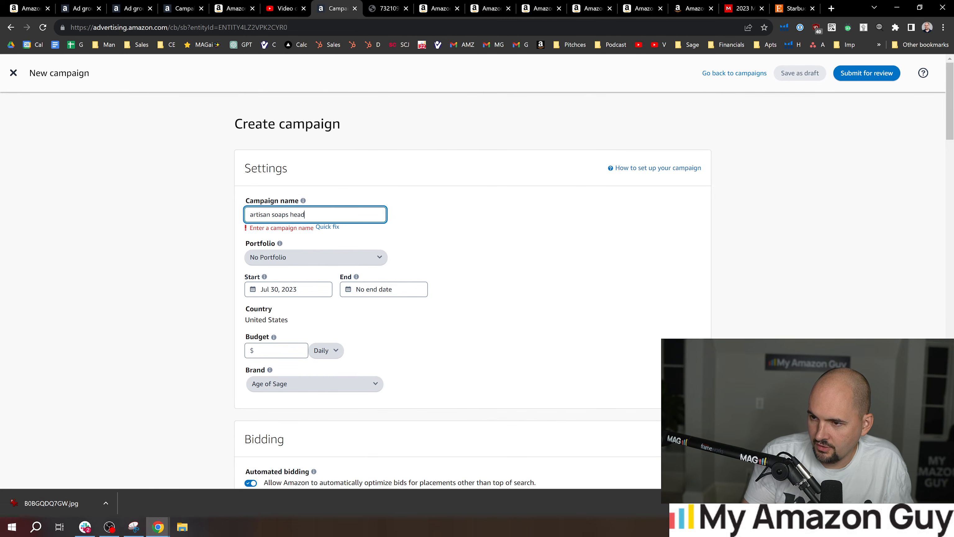
pyautogui.write('er brand headli')
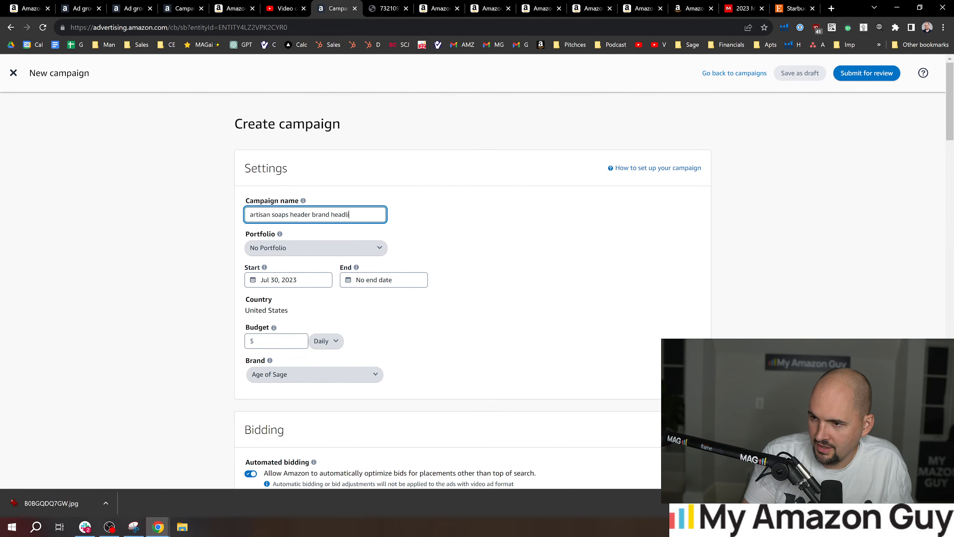
pyautogui.write('en ad=')
pyautogui.press('BackSpace')
pyautogui.press('BackSpace')
pyautogui.press('BackSpace')
pyautogui.press('BackSpace')
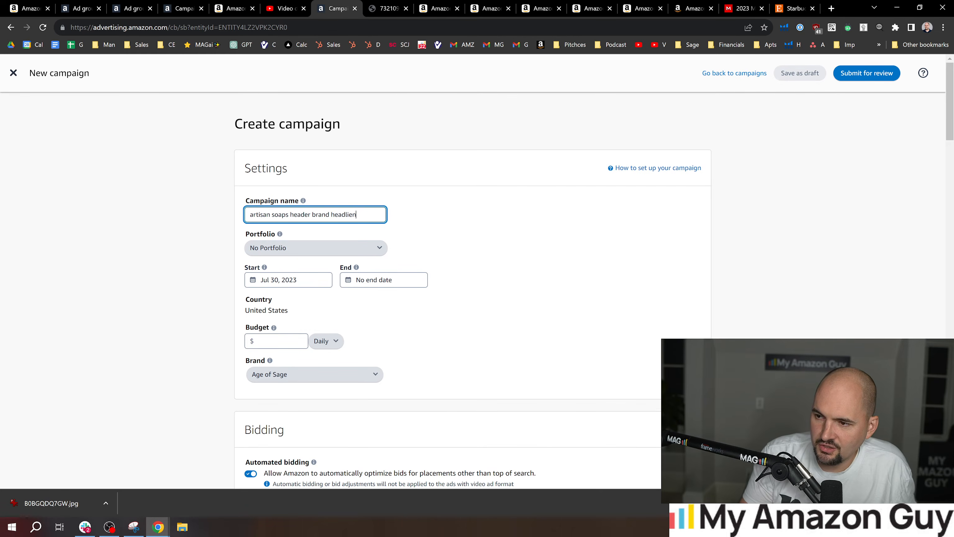
# Set the campaign's daily budget to $50
pyautogui.scroll(-4, 472, 263)
pyautogui.click(283, 192)
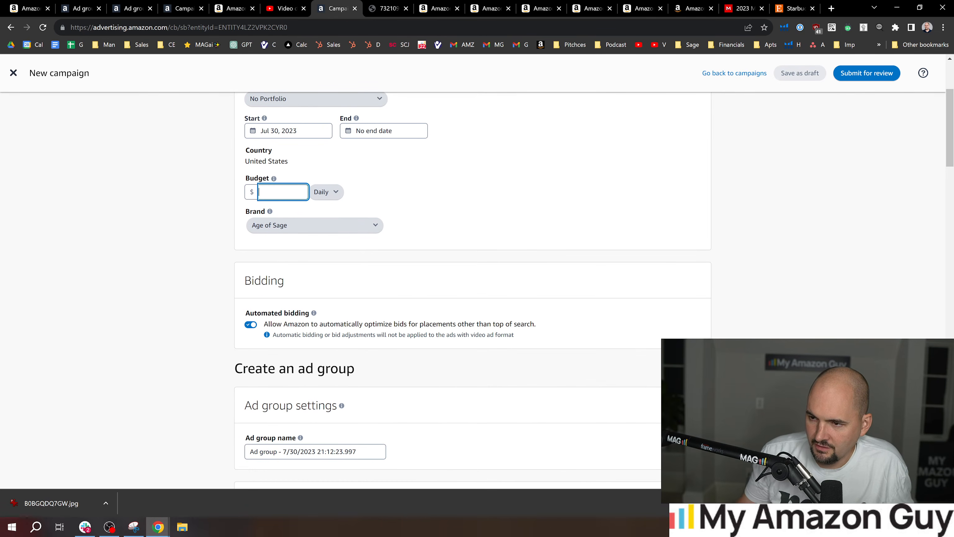
pyautogui.write('50')
pyautogui.scroll(-4, 224, 237)
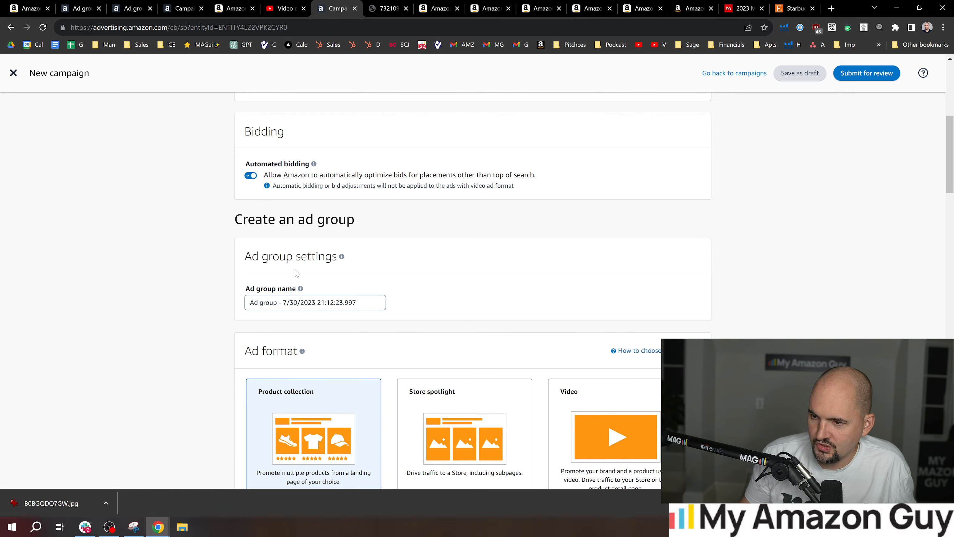
# Keep the product collection format and choose the Soaps page of the Age of Sage Store as its landing page
pyautogui.scroll(-3, 298, 274)
pyautogui.click(300, 203)
pyautogui.scroll(-4, 301, 330)
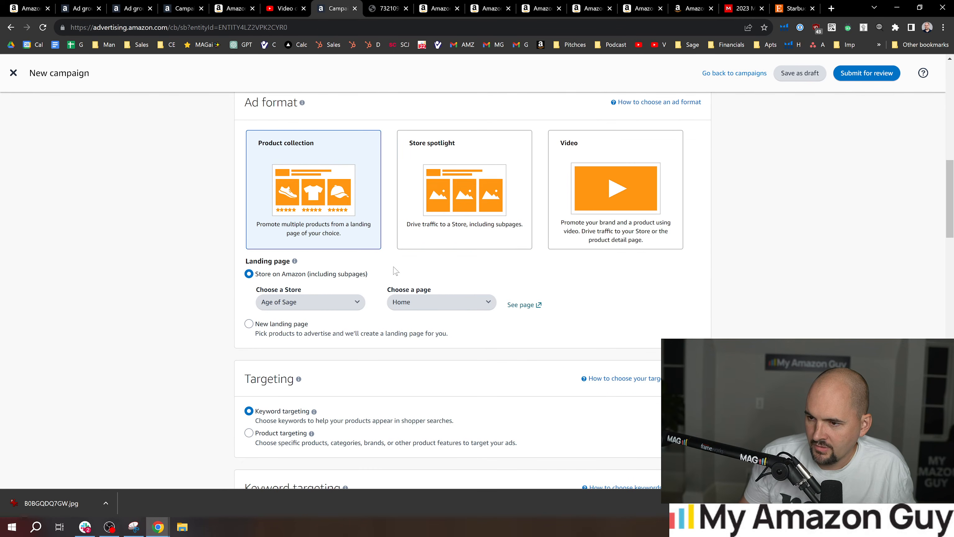
pyautogui.click(441, 301)
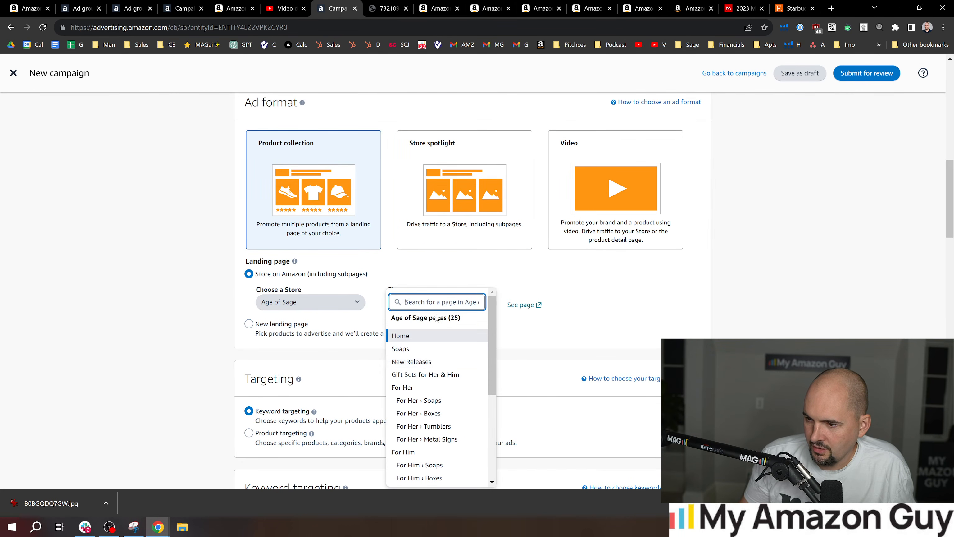
pyautogui.click(429, 358)
pyautogui.scroll(-3, 429, 358)
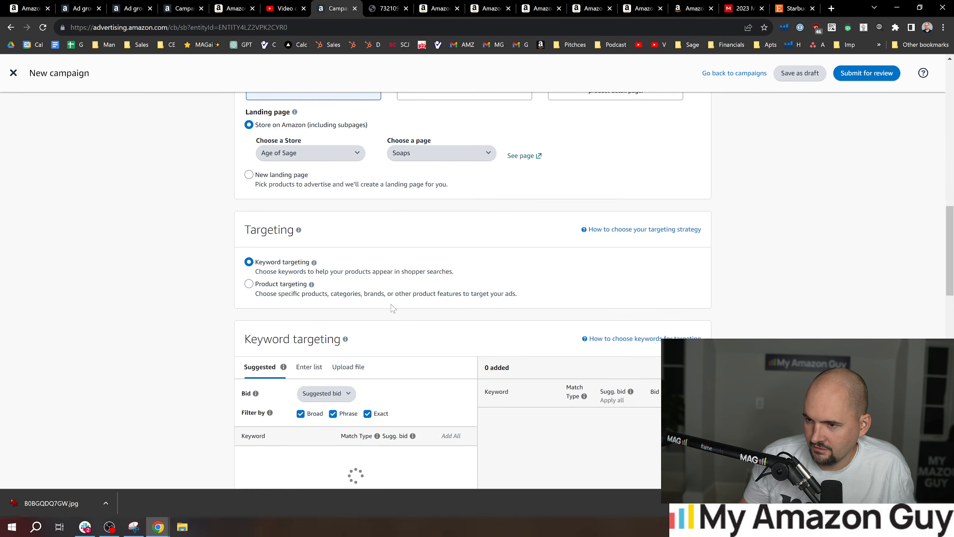
# Review the new campaign's suggested keywords, ad format, creative section and campaign settings
pyautogui.scroll(-3, 375, 343)
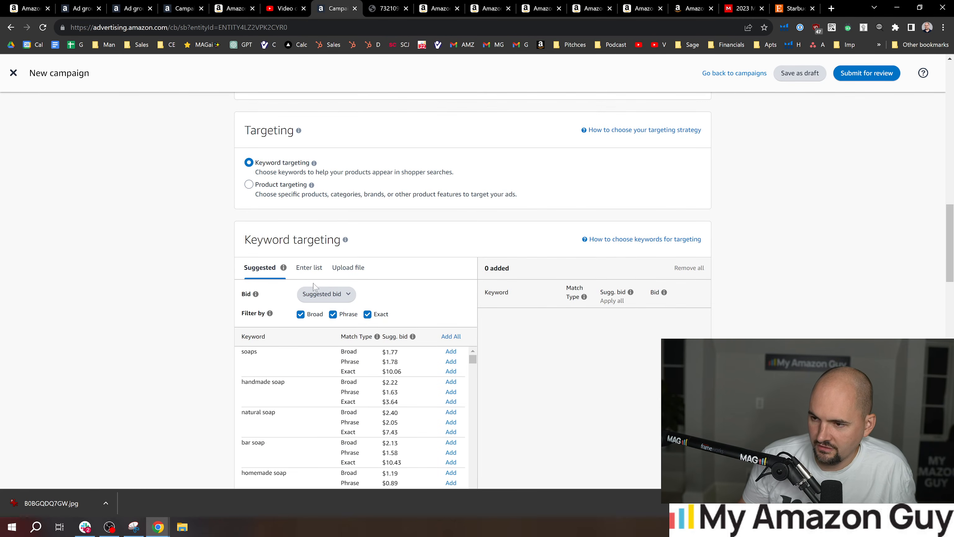
pyautogui.scroll(-3, 313, 283)
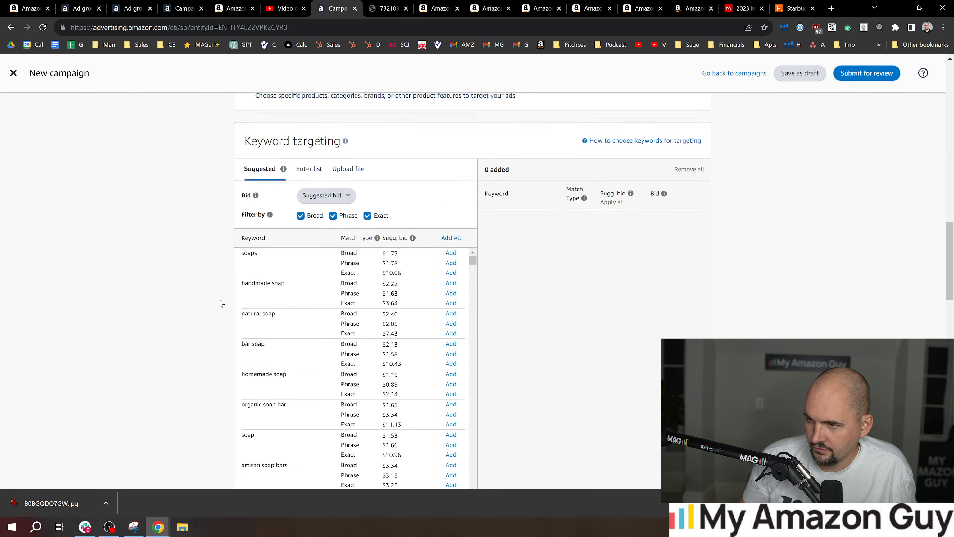
pyautogui.scroll(8, 249, 320)
pyautogui.scroll(10, 222, 317)
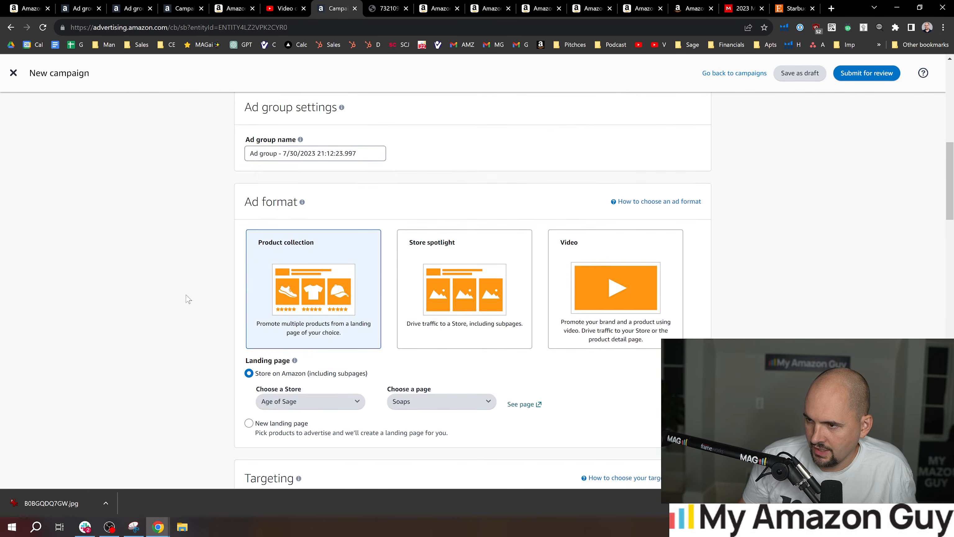
pyautogui.scroll(-5, 178, 299)
pyautogui.scroll(-20, 224, 334)
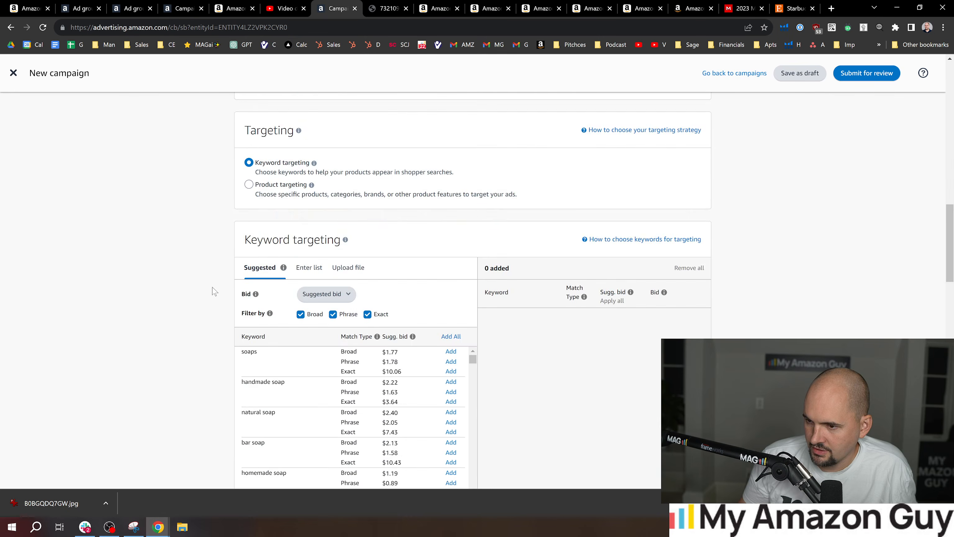
pyautogui.scroll(-10, 252, 265)
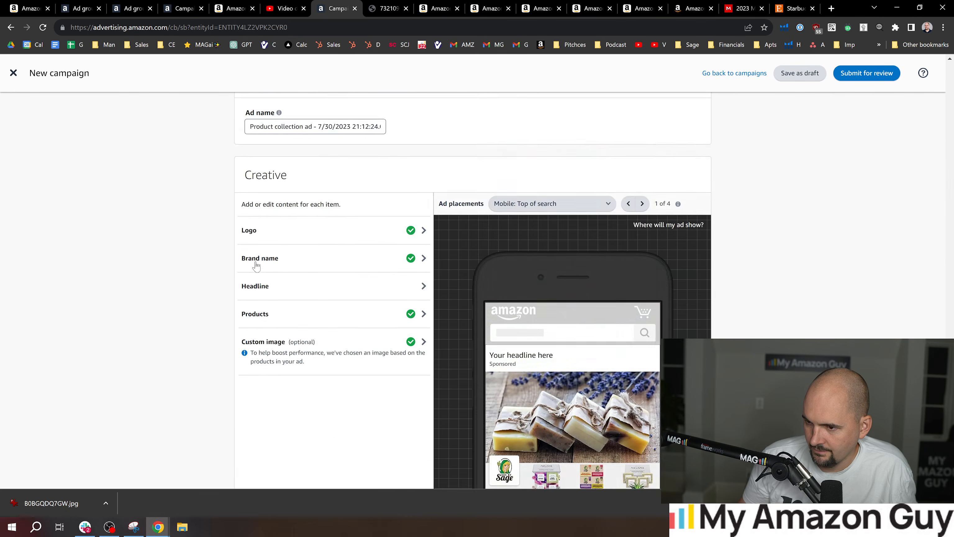
pyautogui.scroll(13, 249, 277)
pyautogui.scroll(20, 251, 282)
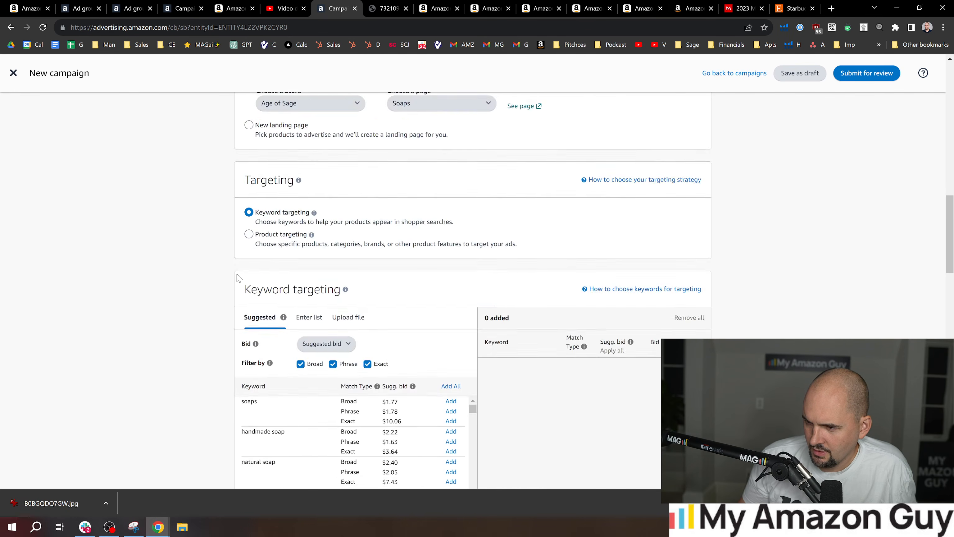
pyautogui.scroll(4, 204, 323)
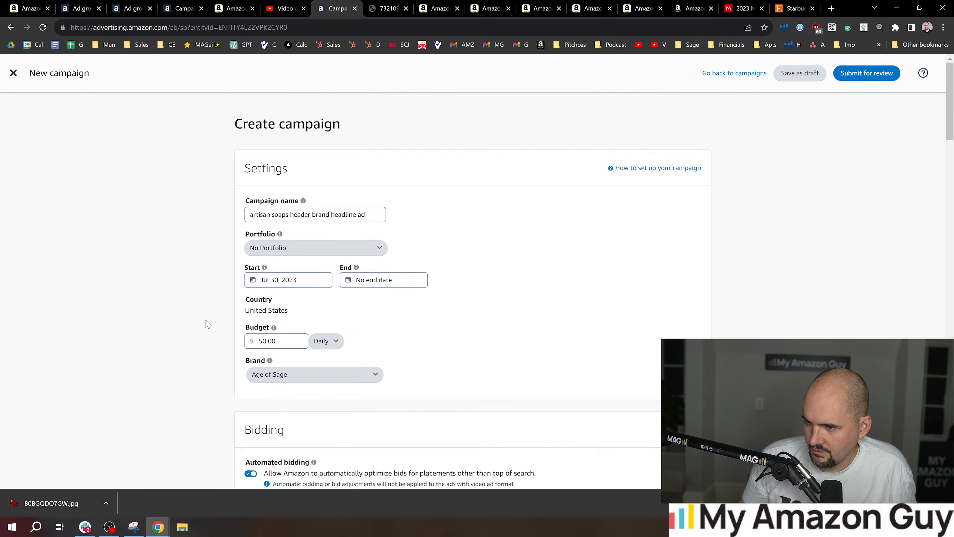
# Add the suggested phrase-match keywords "handmade soap" and "homemade soap" to the keyword targeting
pyautogui.scroll(-12, 213, 315)
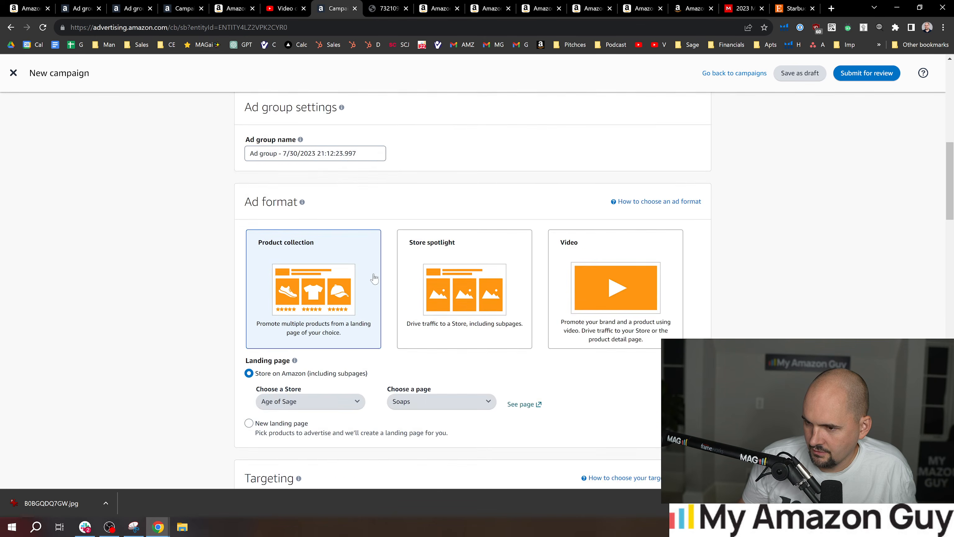
pyautogui.scroll(-6, 375, 263)
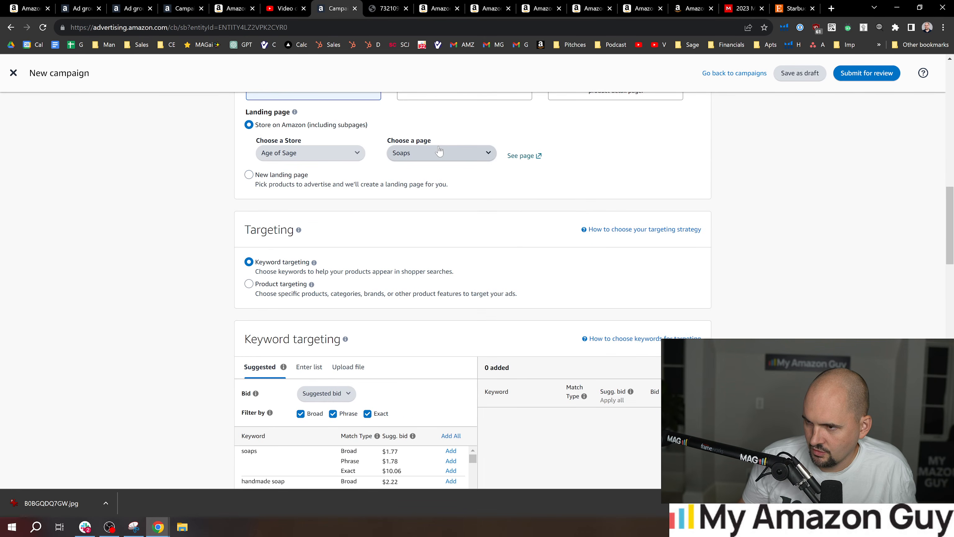
pyautogui.scroll(-3, 375, 181)
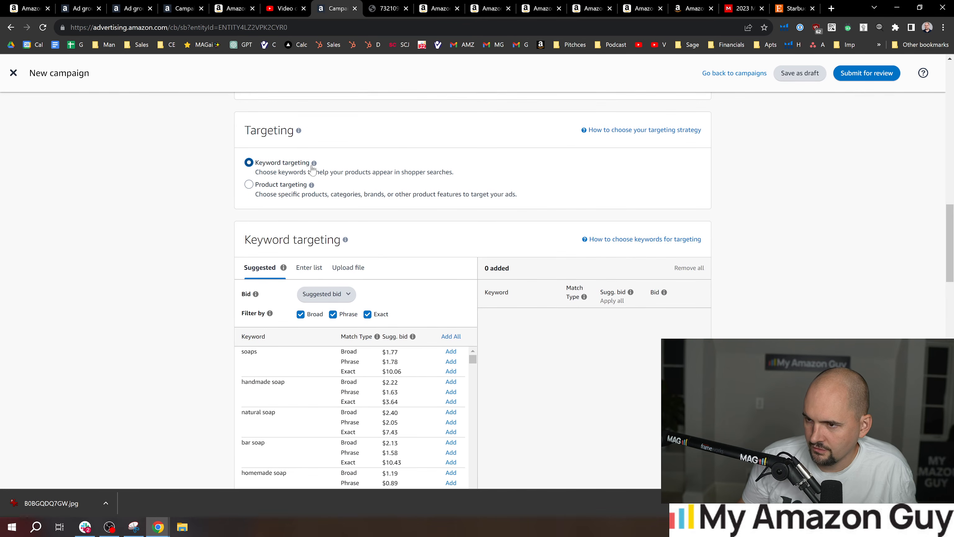
pyautogui.scroll(-3, 309, 282)
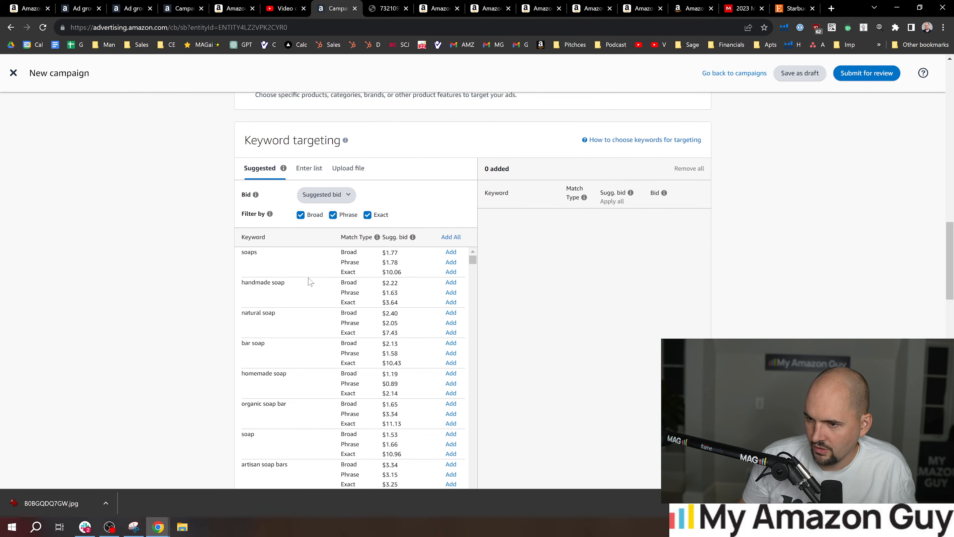
pyautogui.click(450, 293)
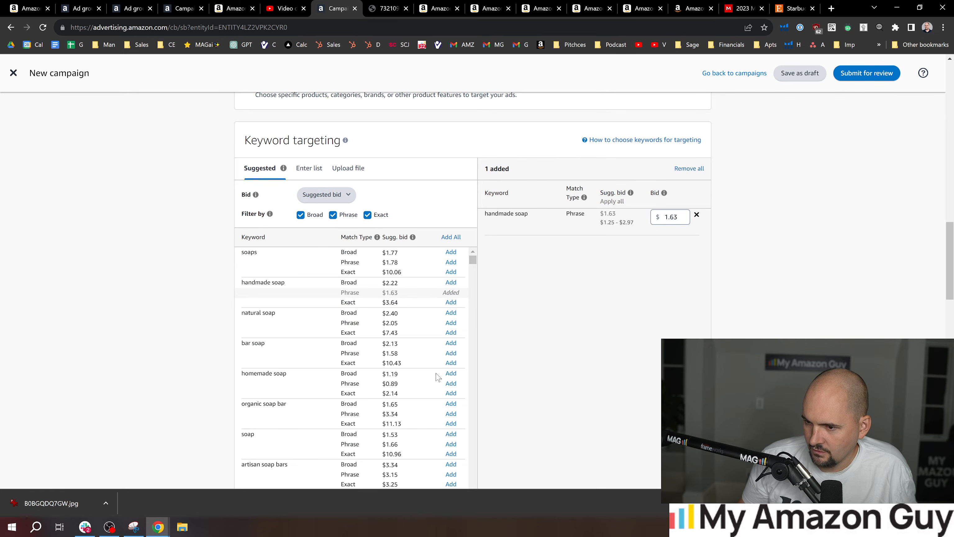
pyautogui.click(451, 383)
# Add the phrase-match keyword "organic soap bar" and set its bid to $1.50
pyautogui.scroll(-3, 363, 358)
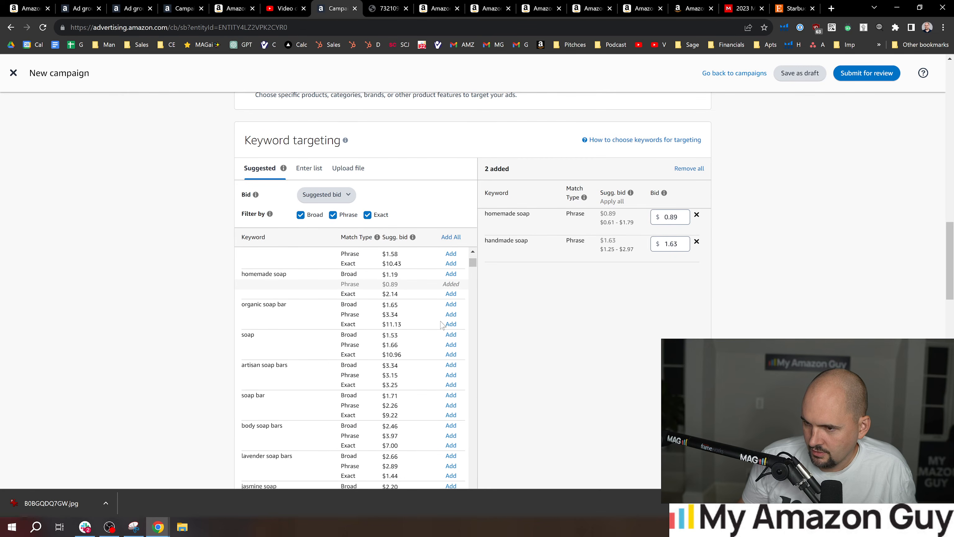
pyautogui.click(451, 315)
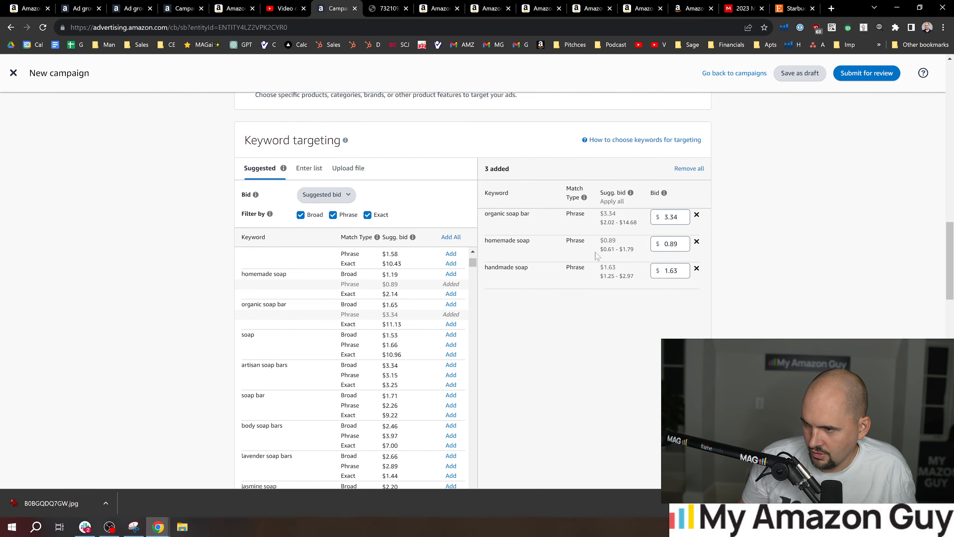
pyautogui.doubleClick(664, 217)
pyautogui.write('1.50')
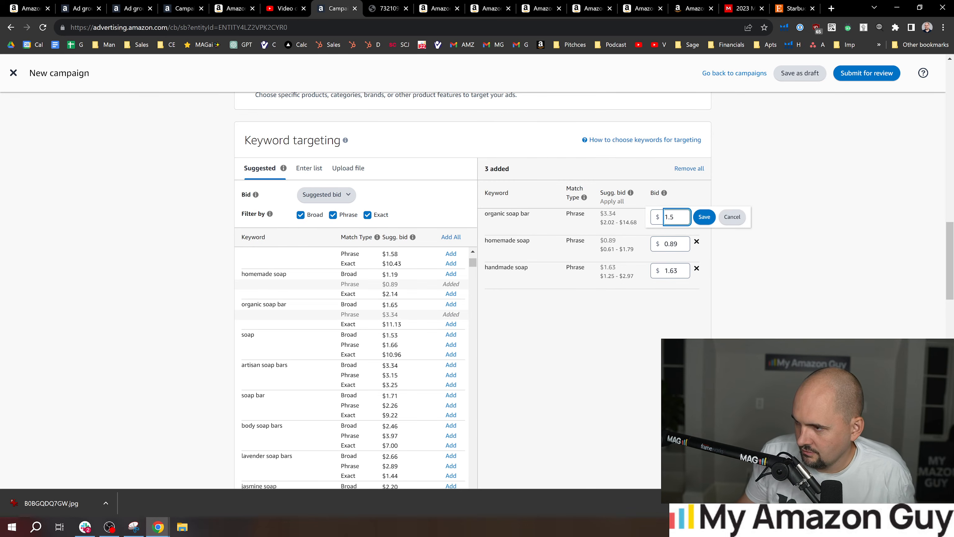
pyautogui.click(698, 218)
# Add the phrase-match keyword "artisan soap bars" and set its bid to $1.50
pyautogui.scroll(-2, 285, 413)
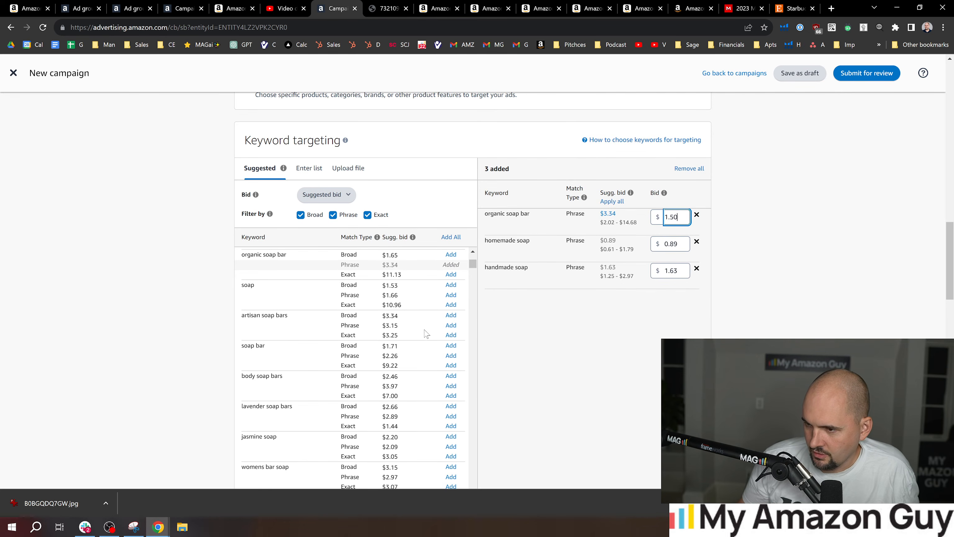
pyautogui.click(452, 325)
pyautogui.doubleClick(671, 217)
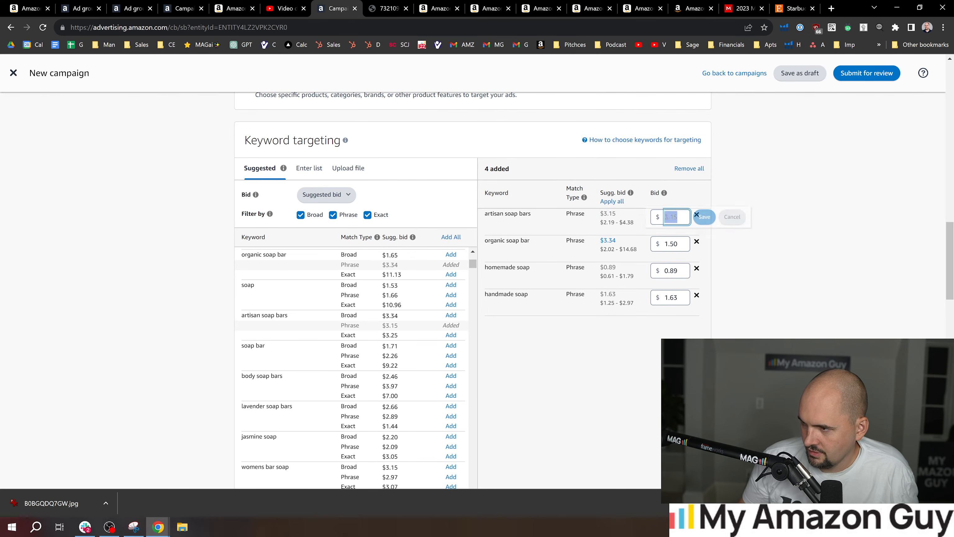
pyautogui.write('1.5')
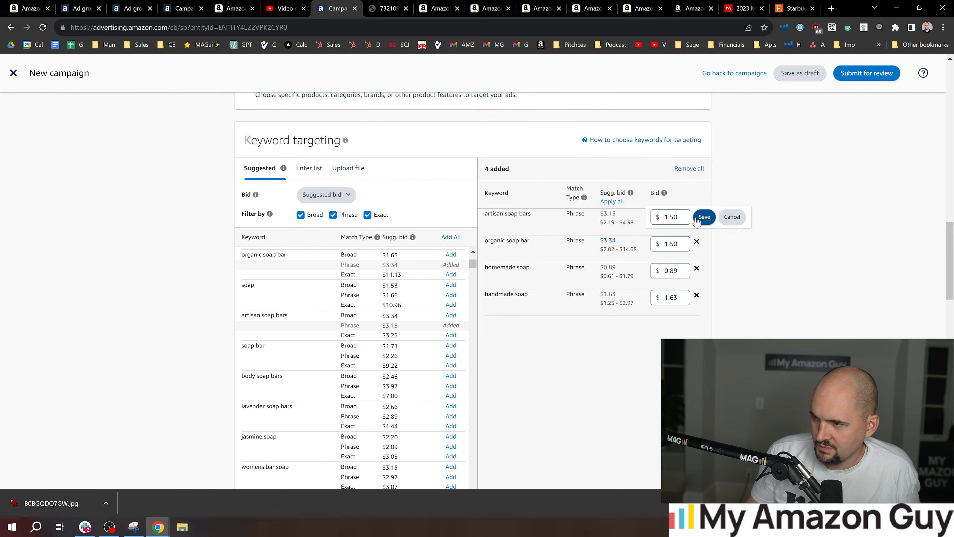
pyautogui.press('Return')
# Name the ad "artisan soap" in the ad settings
pyautogui.scroll(-3, 269, 365)
pyautogui.scroll(-20, 269, 365)
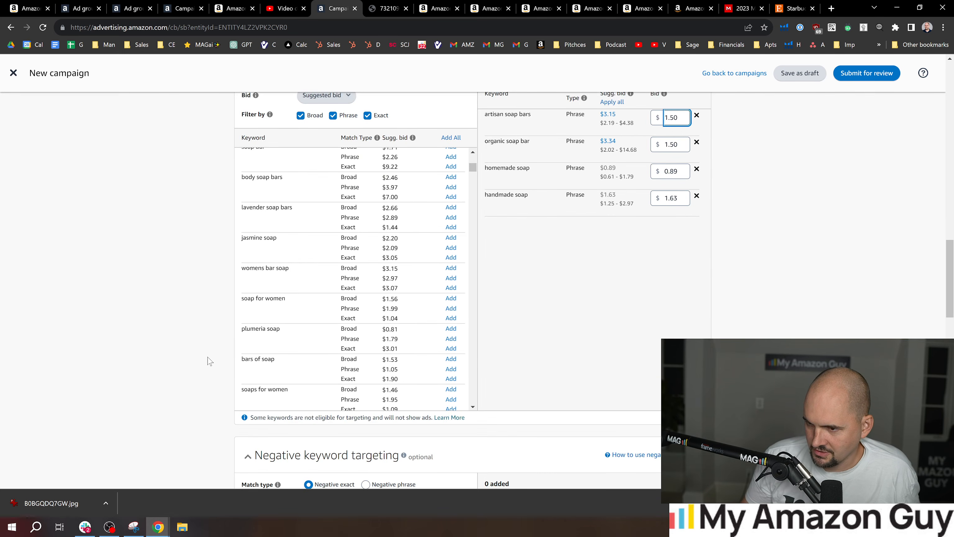
pyautogui.scroll(-4, 276, 327)
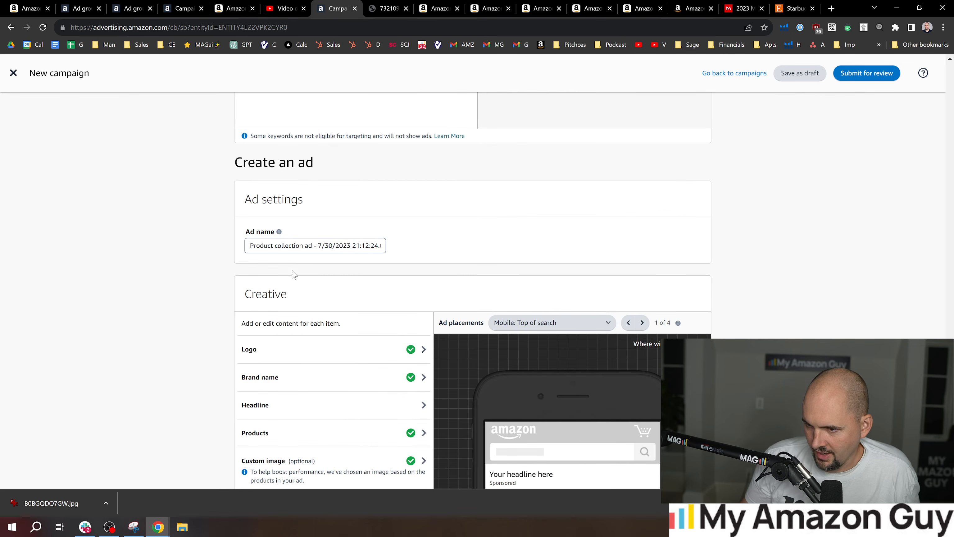
pyautogui.click(287, 245)
pyautogui.hotkey('ctrl', 'a')
pyautogui.write('ar')
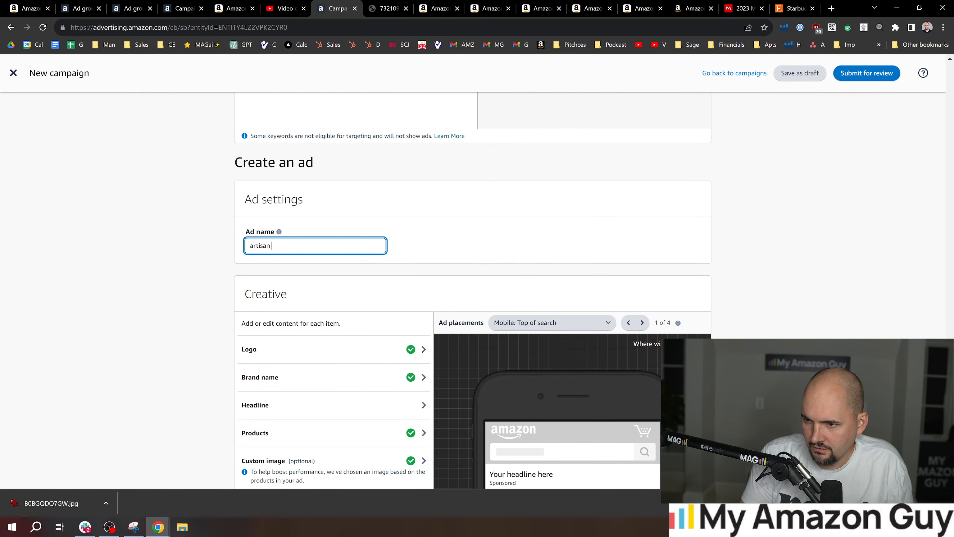
pyautogui.write('tisan soap')
# Set the ad creative's headline to "Artisan Natural Handmade Soaps"
pyautogui.scroll(-5, 357, 266)
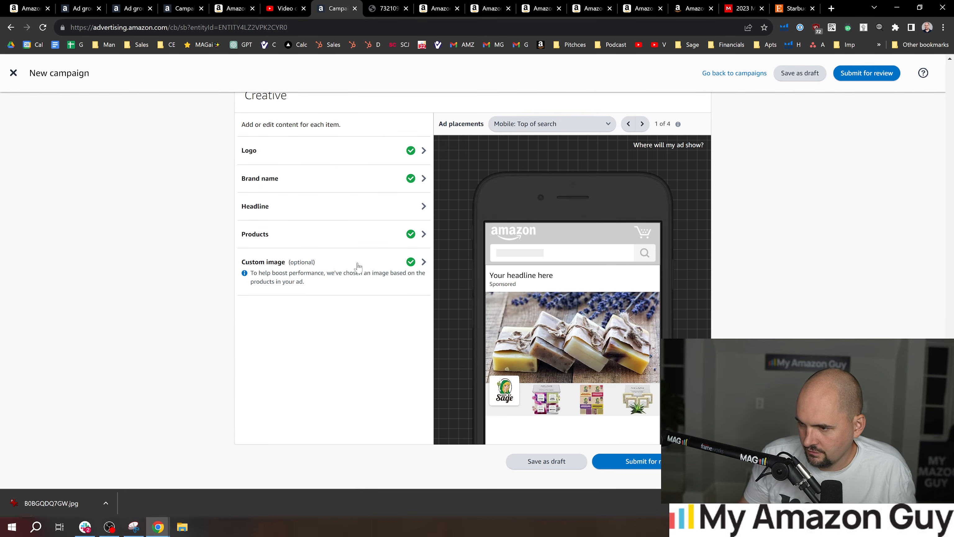
pyautogui.click(305, 207)
pyautogui.click(283, 199)
pyautogui.write('A')
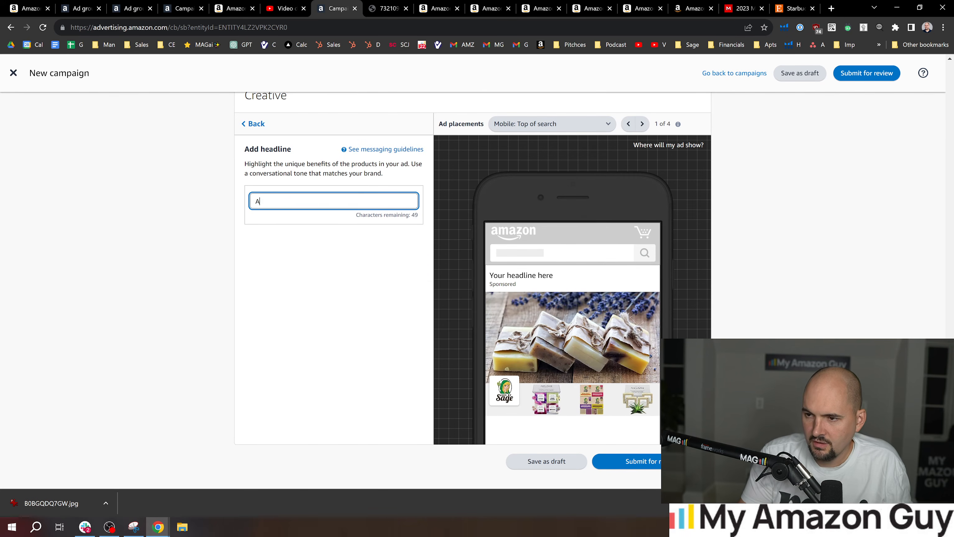
pyautogui.write('rtisan Natural Ha')
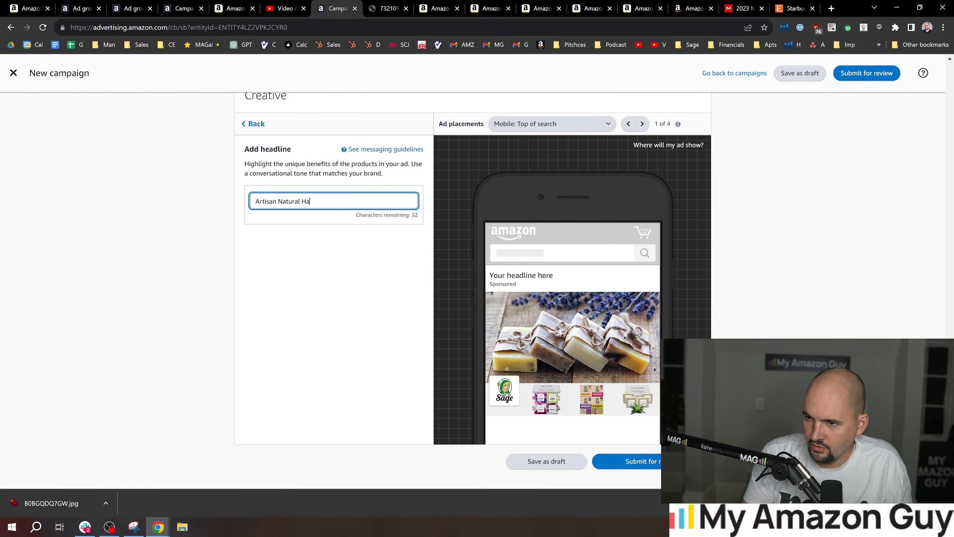
pyautogui.write('ndmade Soaps')
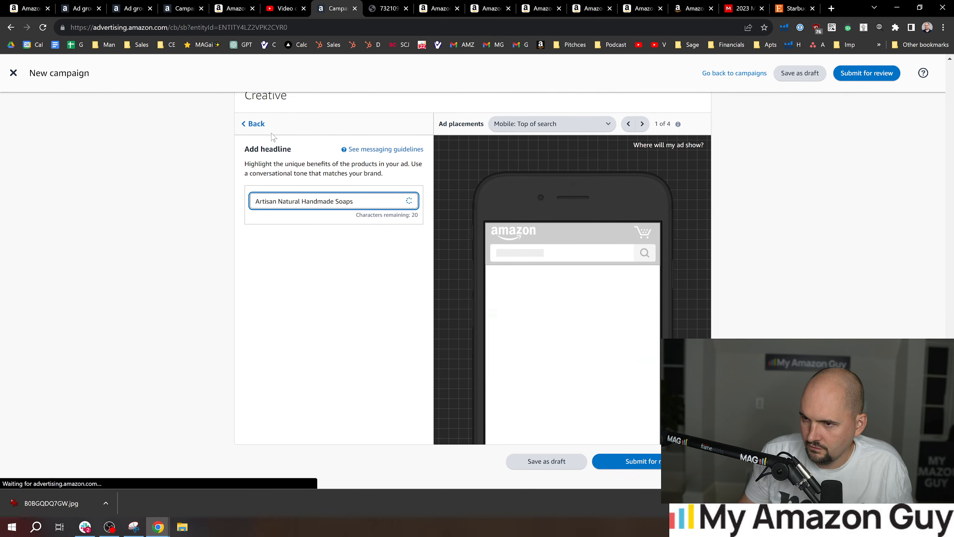
pyautogui.click(255, 124)
# Remove all three preselected products from the ad creative
pyautogui.click(287, 271)
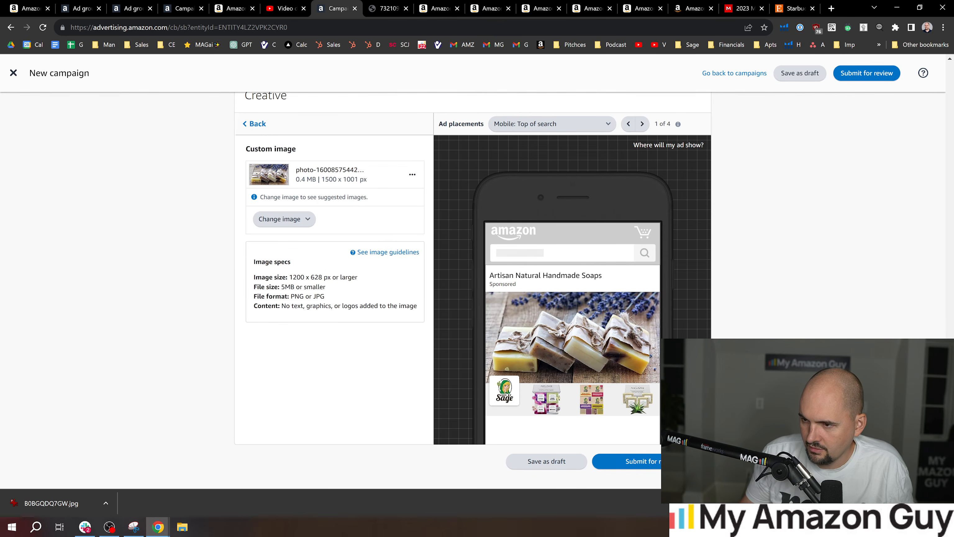
pyautogui.click(255, 123)
pyautogui.click(301, 228)
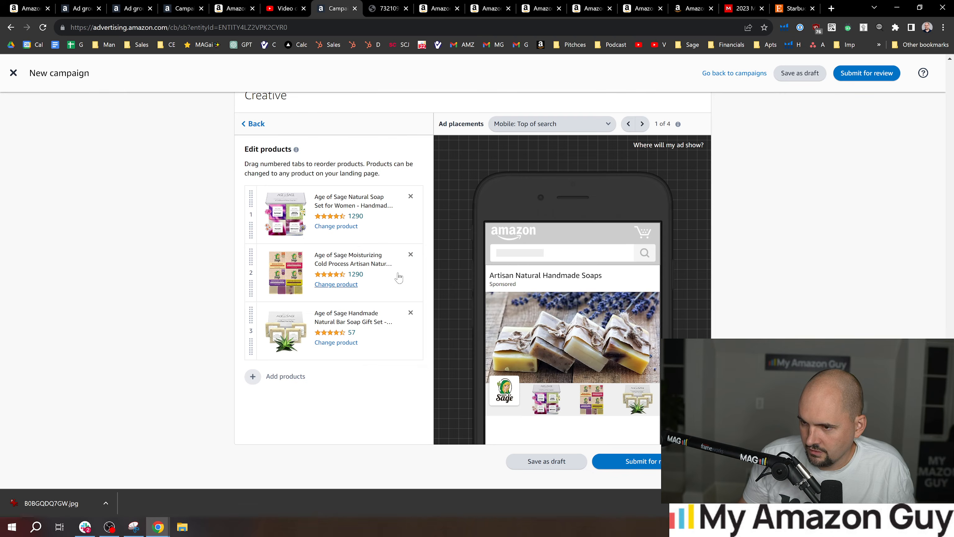
pyautogui.click(410, 196)
pyautogui.click(410, 196)
pyautogui.click(411, 197)
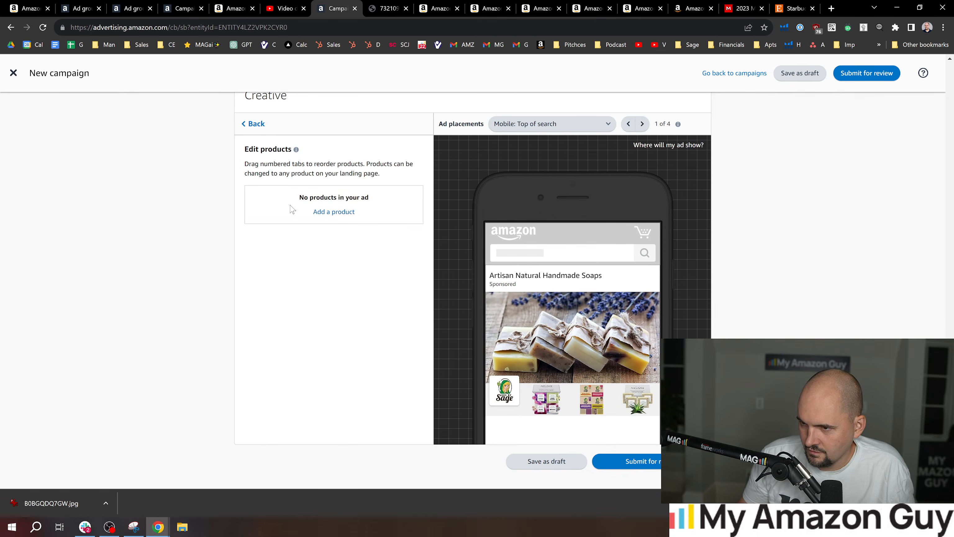
# Find the product with ASIN B0BGQDQ7GW and add it as the ad's first product
pyautogui.click(330, 211)
pyautogui.click(278, 162)
pyautogui.write('B0BGQDQ7GW')
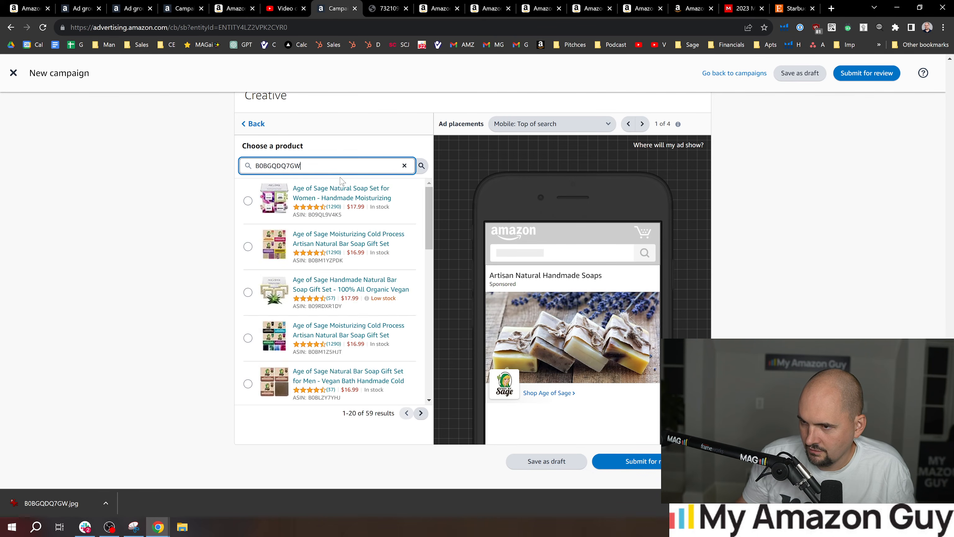
pyautogui.click(247, 200)
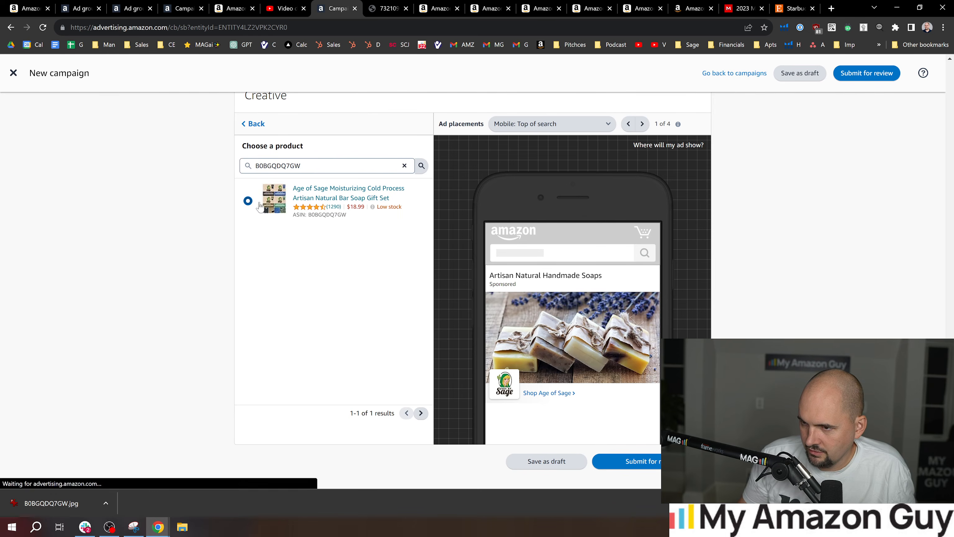
pyautogui.click(258, 127)
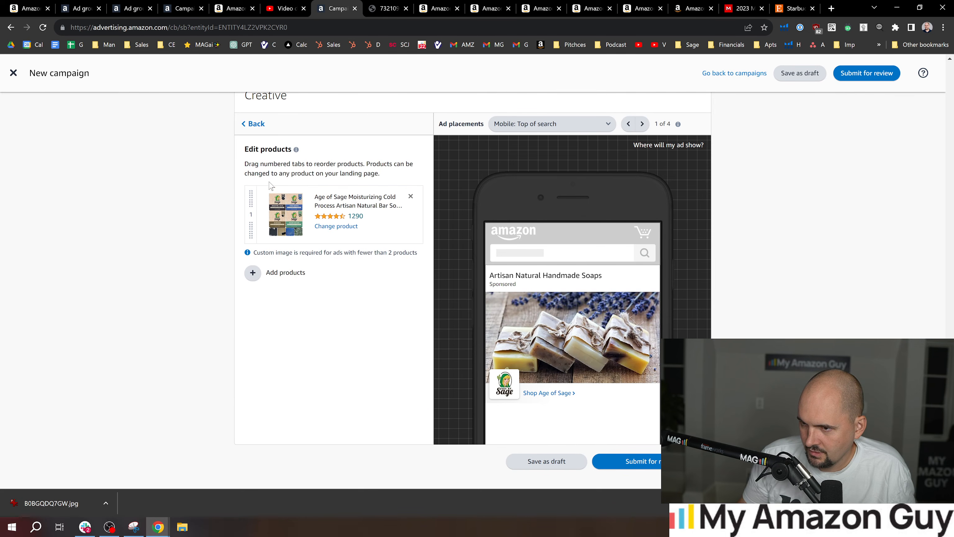
# Add the Moisturizing Cold Process Artisan soap gift set with ASIN B0BM1ZSHJT as the second product
pyautogui.click(263, 273)
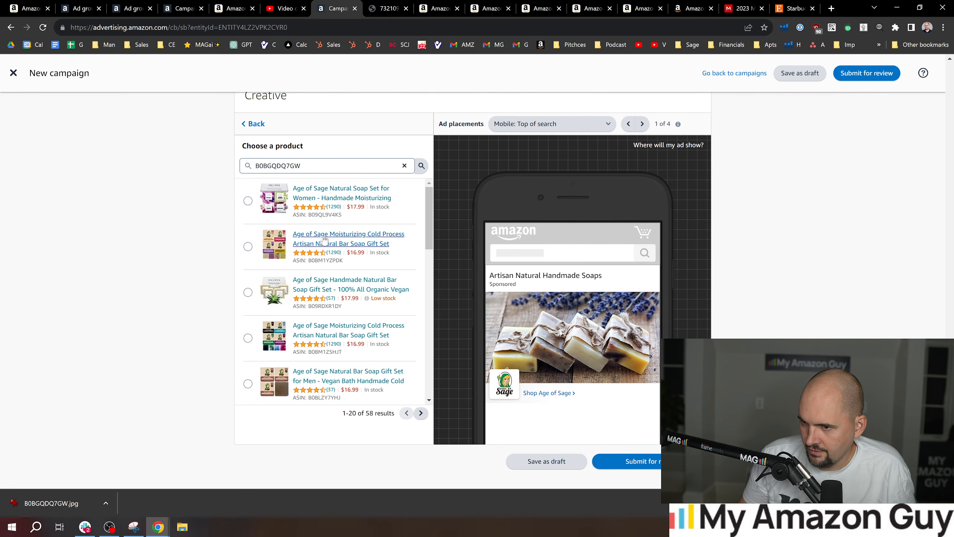
pyautogui.scroll(-2, 432, 241)
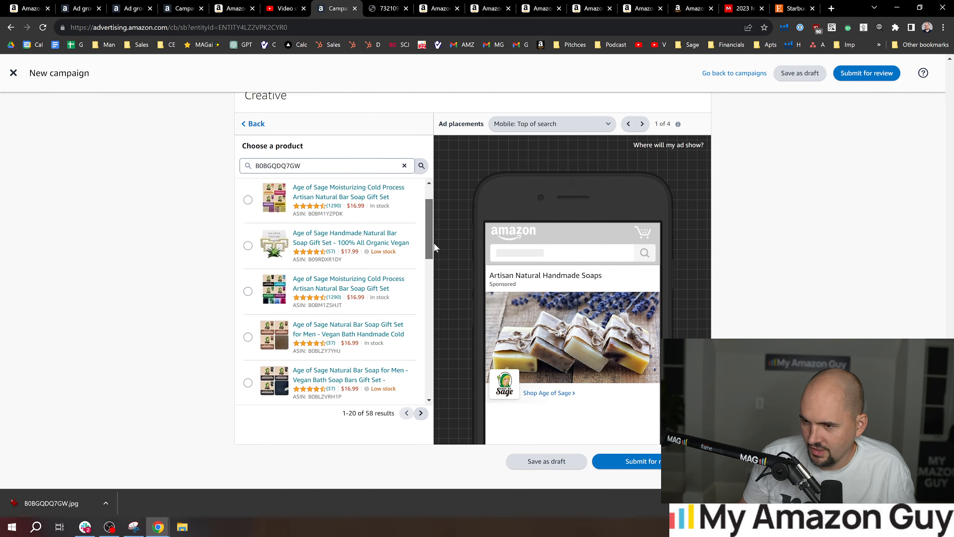
pyautogui.click(249, 284)
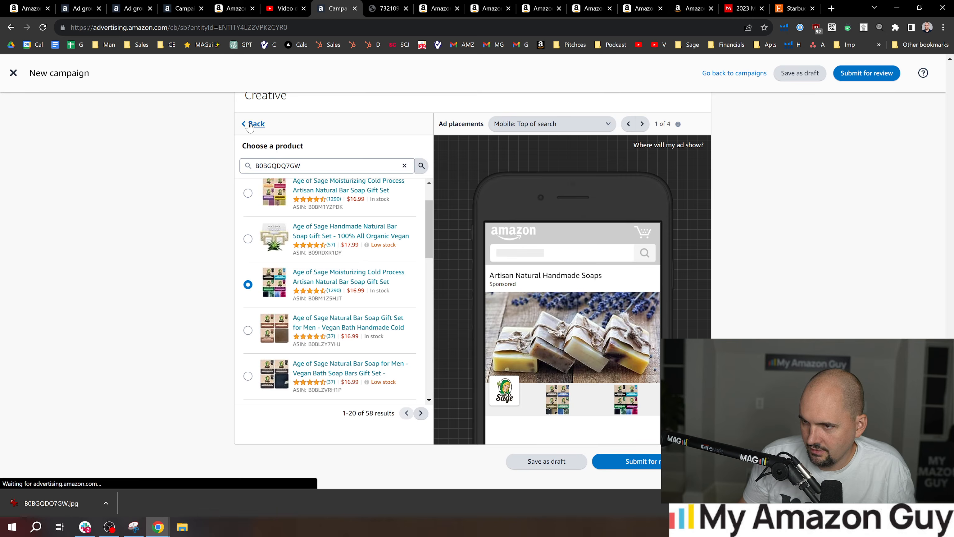
# Add the $16.99 Moisturizing Cold Process Artisan gift set with orange and red boxes as the third product, and return to the creative overview
pyautogui.click(269, 317)
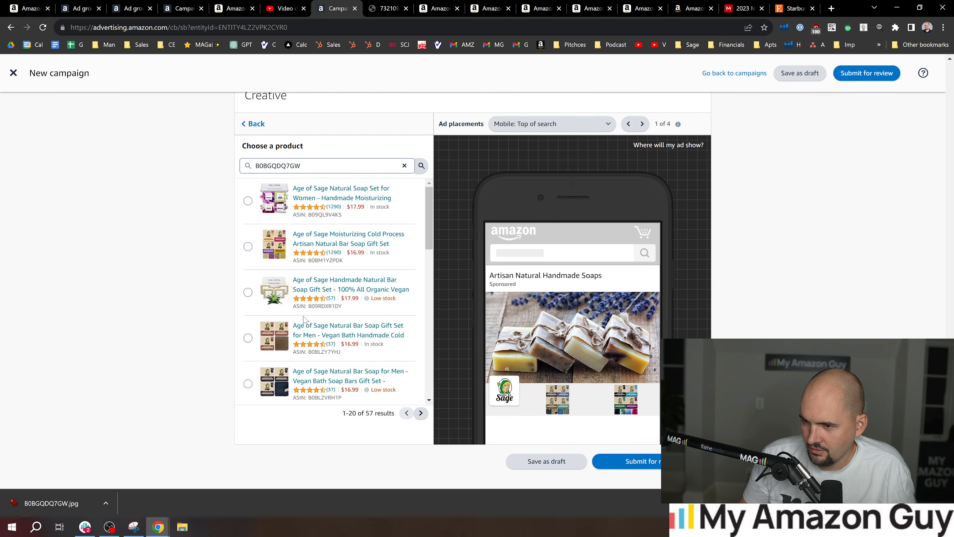
pyautogui.scroll(-2, 427, 219)
pyautogui.moveTo(427, 218); pyautogui.dragTo(442, 344)
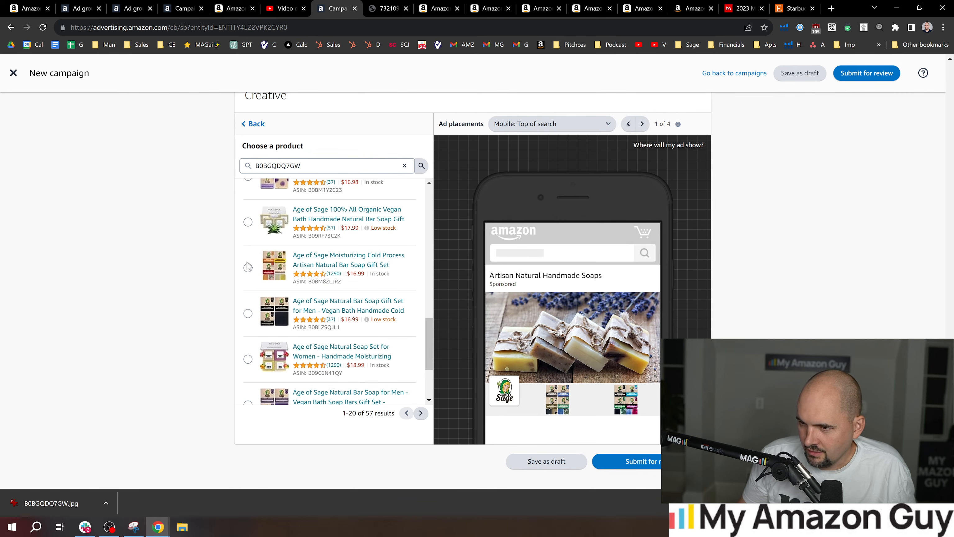
pyautogui.moveTo(427, 370); pyautogui.dragTo(428, 331)
pyautogui.click(252, 124)
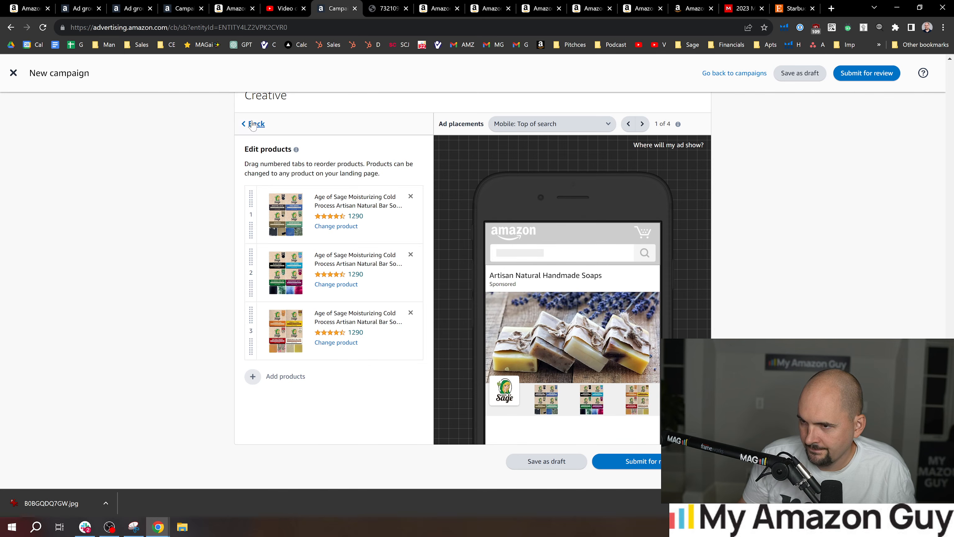
pyautogui.click(253, 124)
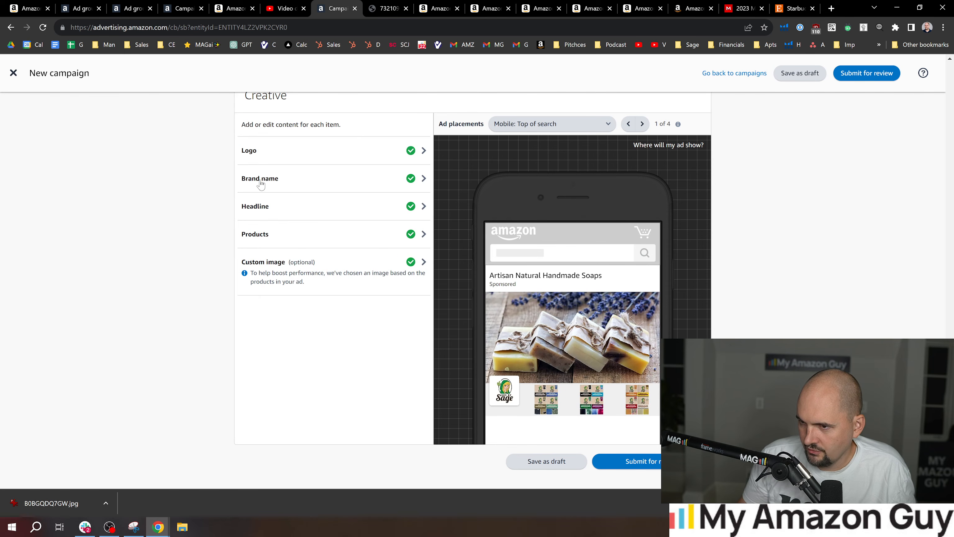
# Open the ad's custom image settings and bring up the creative asset library to look for a replacement image
pyautogui.scroll(1, 266, 232)
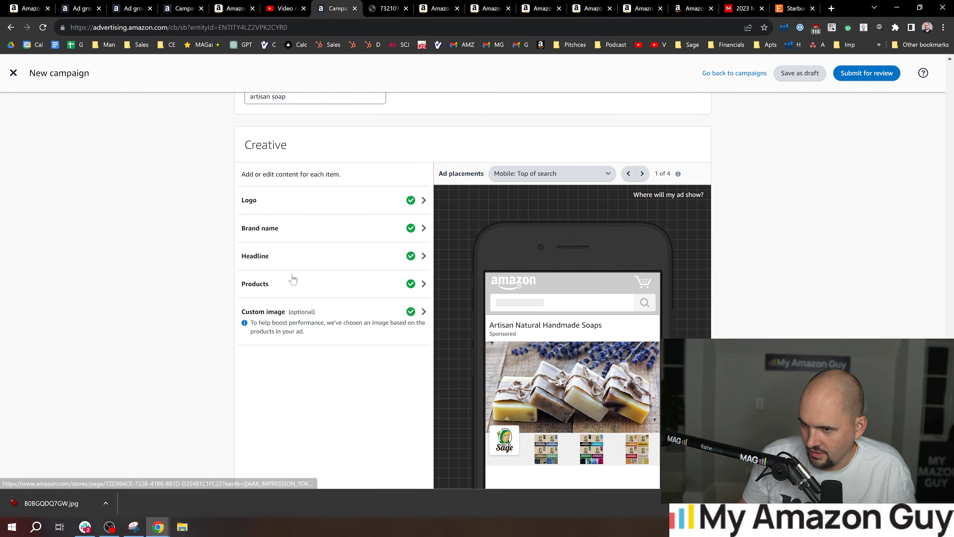
pyautogui.click(283, 254)
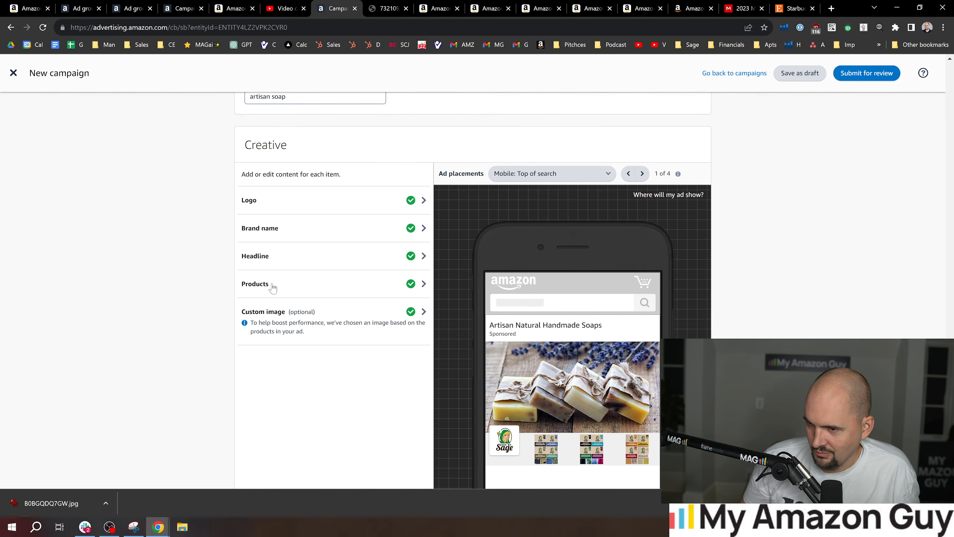
pyautogui.scroll(-1, 278, 285)
pyautogui.click(285, 263)
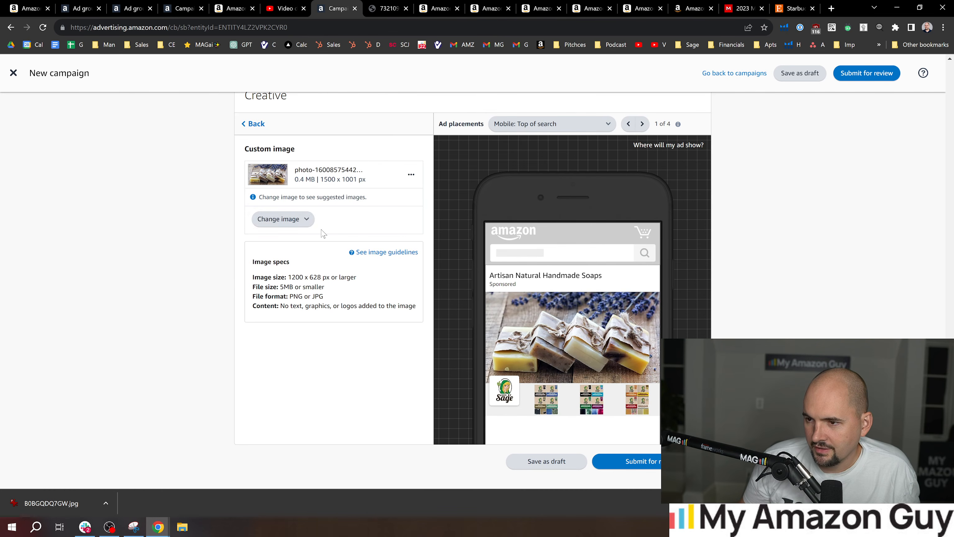
pyautogui.click(306, 221)
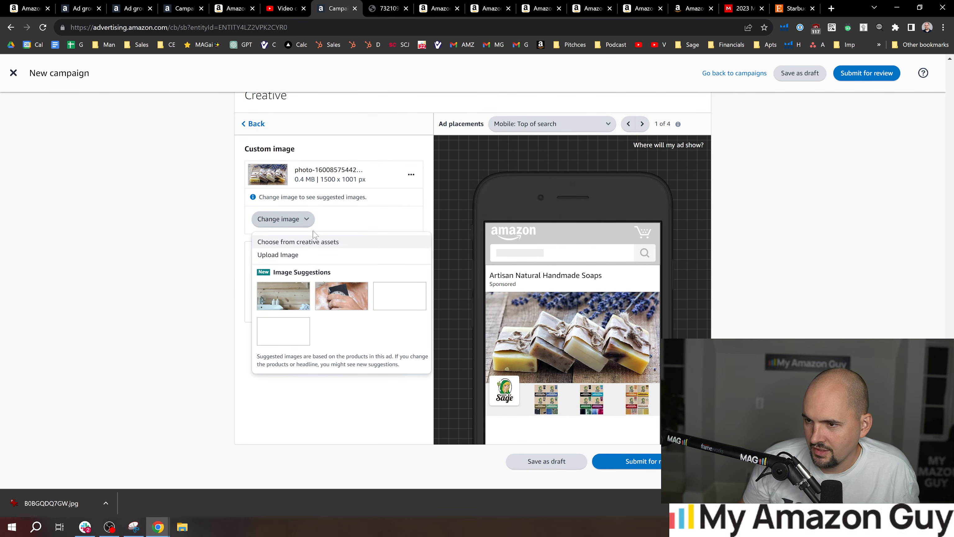
pyautogui.click(284, 219)
pyautogui.click(283, 219)
pyautogui.click(294, 246)
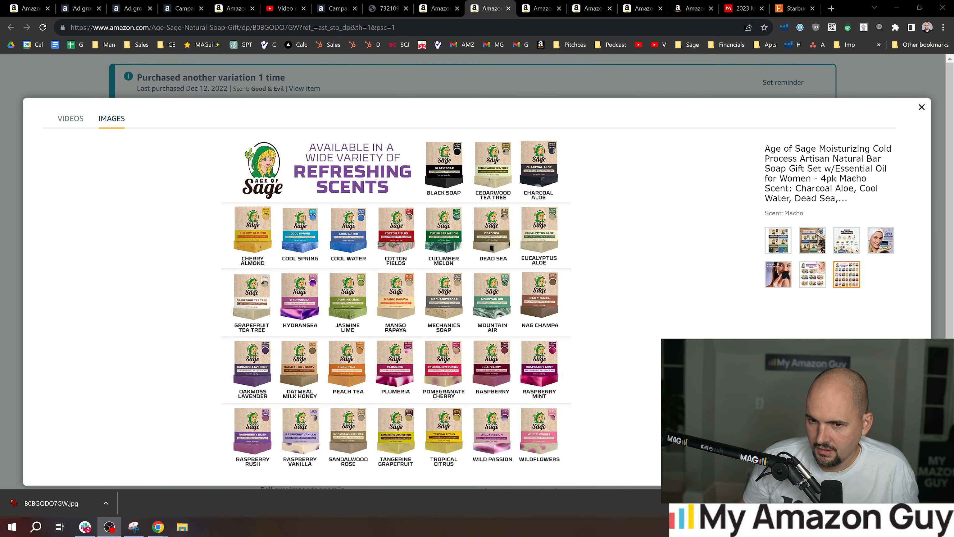
# Save the "Refreshing Scents" product image from the soap gift set listing to the Downloads folder
pyautogui.click(329, 263)
pyautogui.rightClick(531, 242)
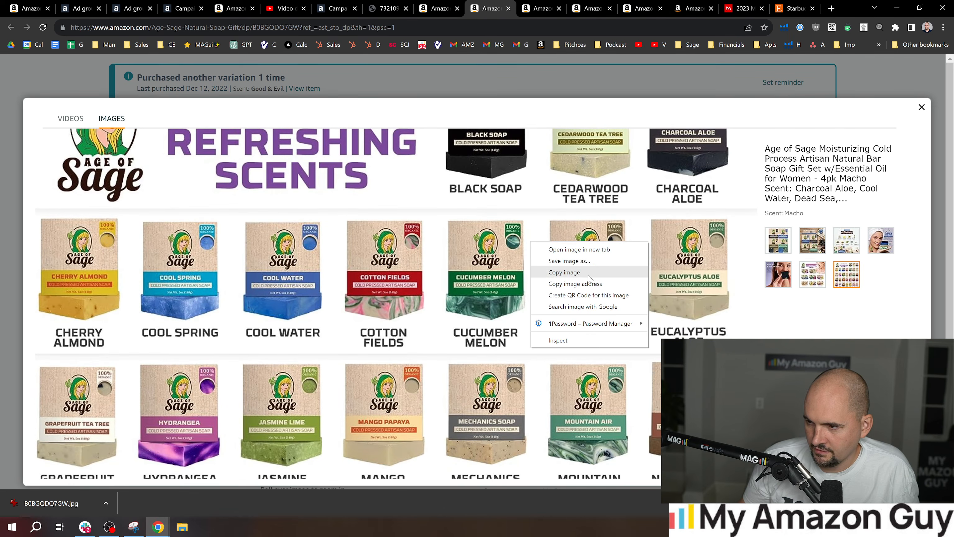
pyautogui.click(559, 252)
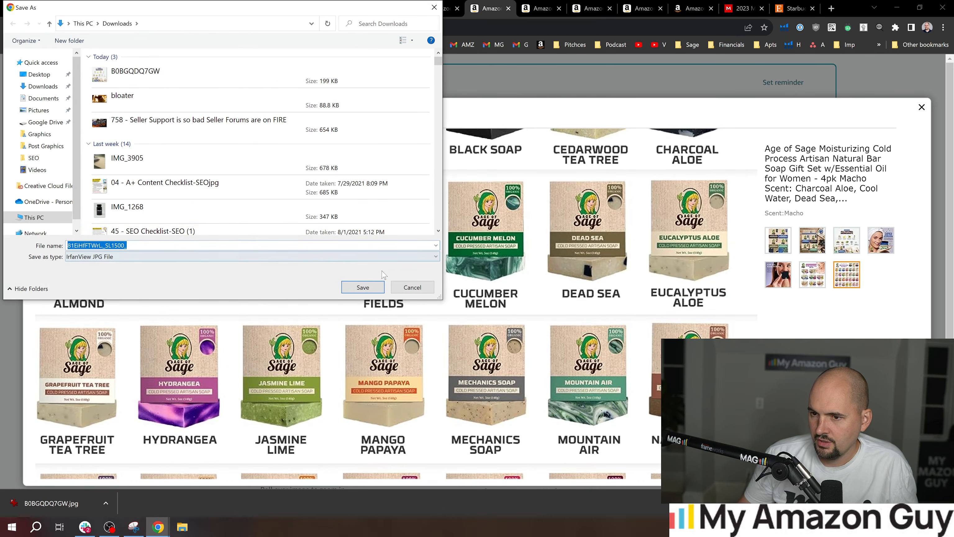
pyautogui.click(367, 283)
# Back in the campaign, upload 81EiHfFTWrL._SL1500_.jpg as the ad's custom image with the focal point near its centre
pyautogui.click(377, 3)
pyautogui.click(328, 4)
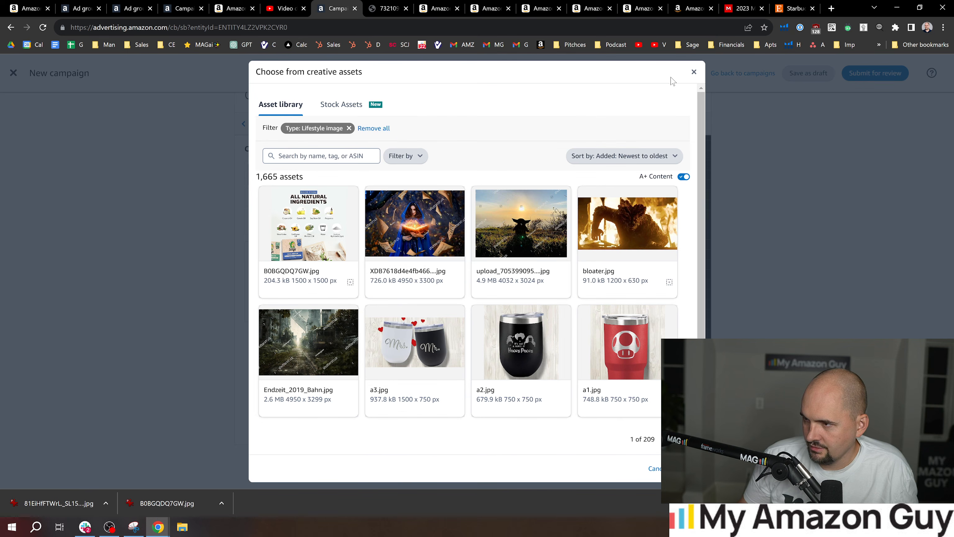
pyautogui.click(693, 73)
pyautogui.click(275, 220)
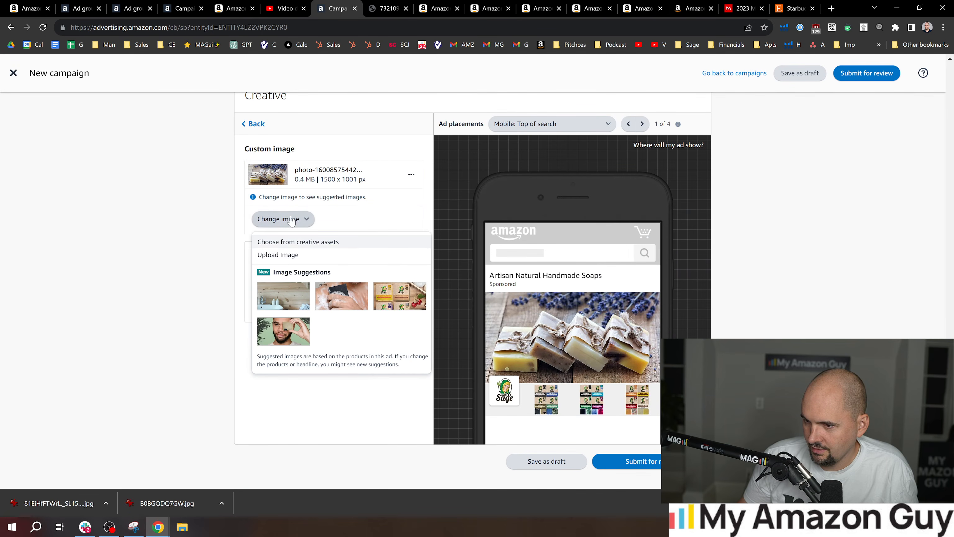
pyautogui.click(280, 255)
pyautogui.doubleClick(143, 73)
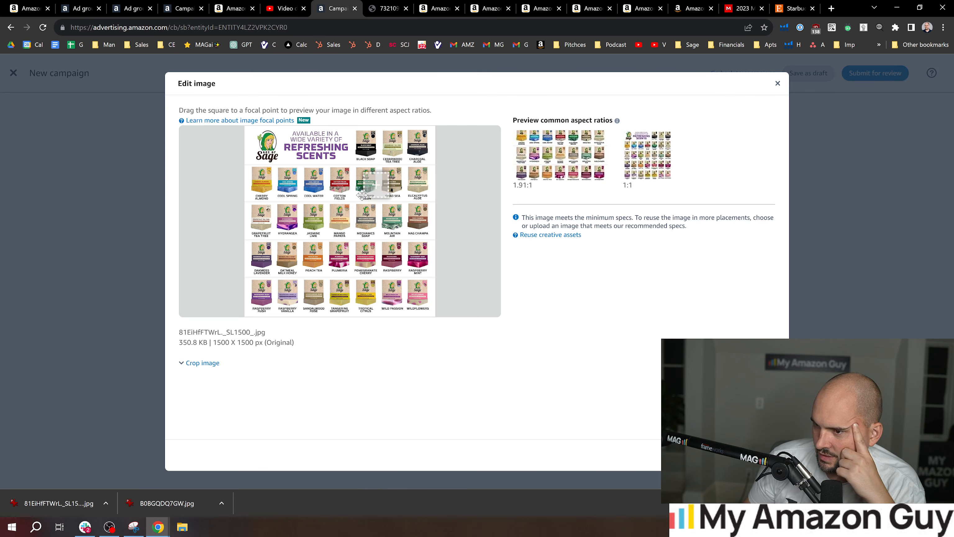
pyautogui.moveTo(340, 220)
pyautogui.mouseDown()
pyautogui.moveTo(339, 230)
pyautogui.moveTo(339, 217)
pyautogui.mouseUp()
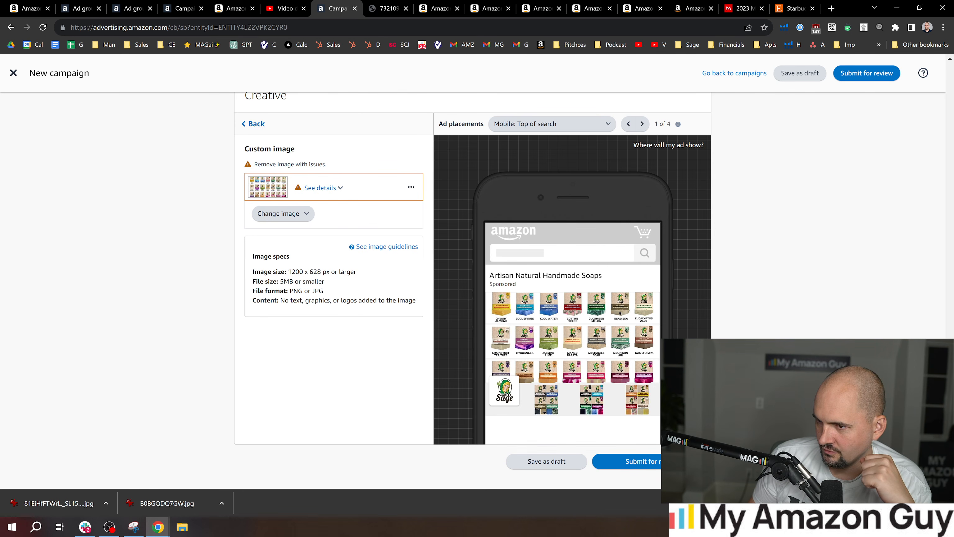
# Check the issue details of the uploaded custom image and submit the campaign for review
pyautogui.click(340, 189)
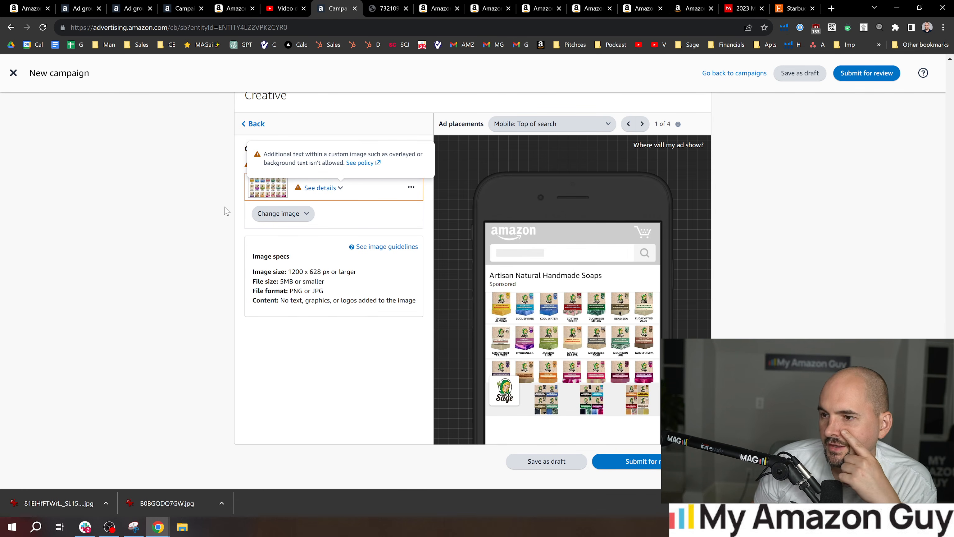
pyautogui.click(158, 277)
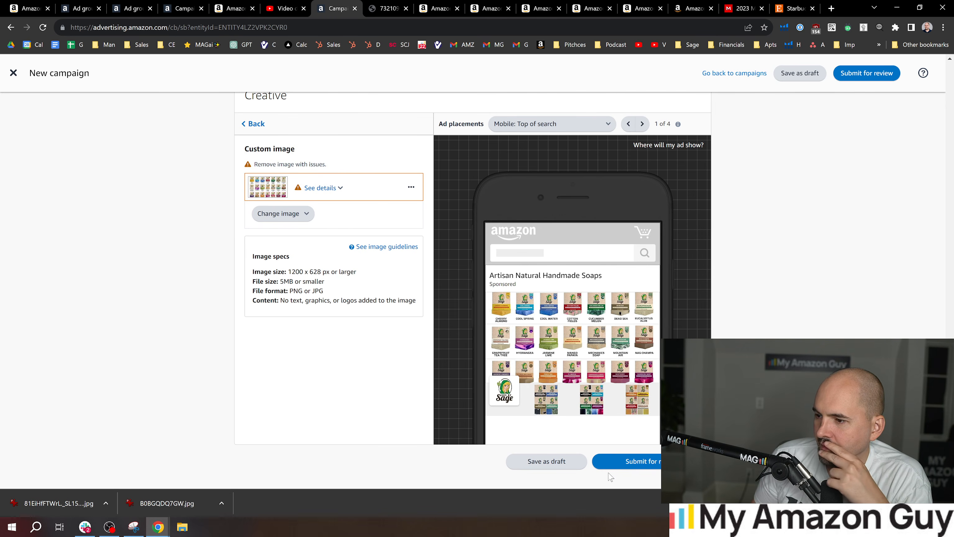
pyautogui.click(655, 464)
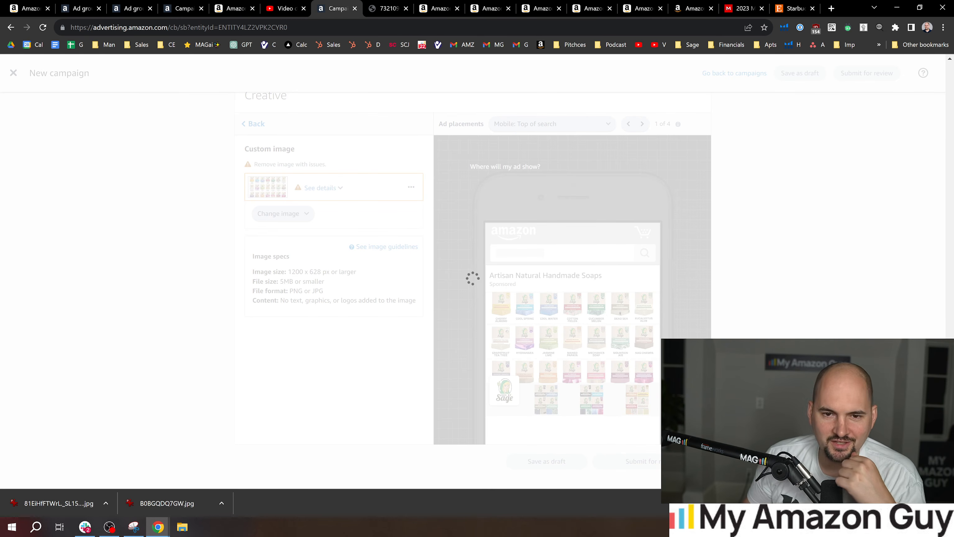